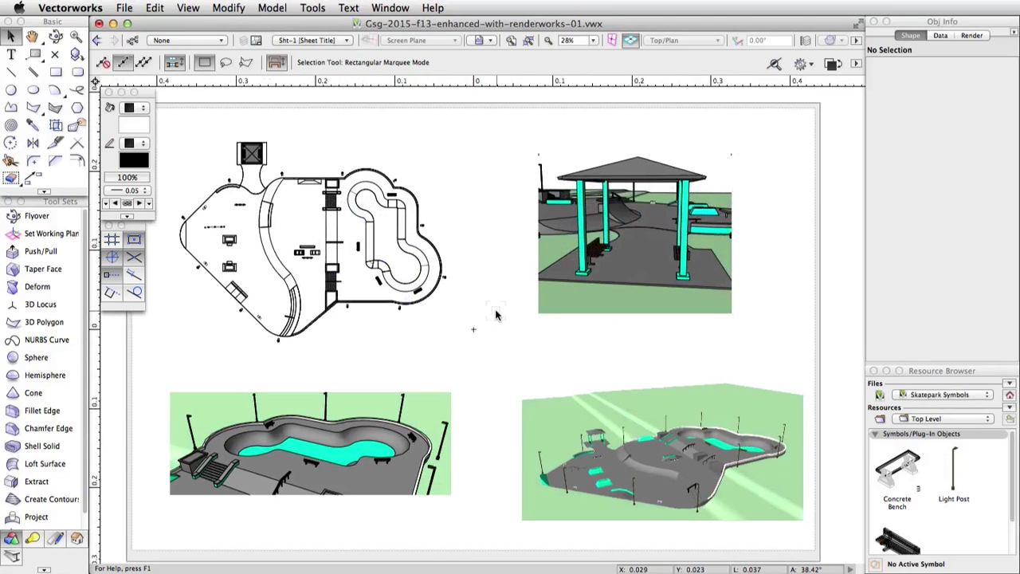
Step: Switch to Design Layer-1 and show the whole skatepark model in the Left Isometric view
left_click(319, 40)
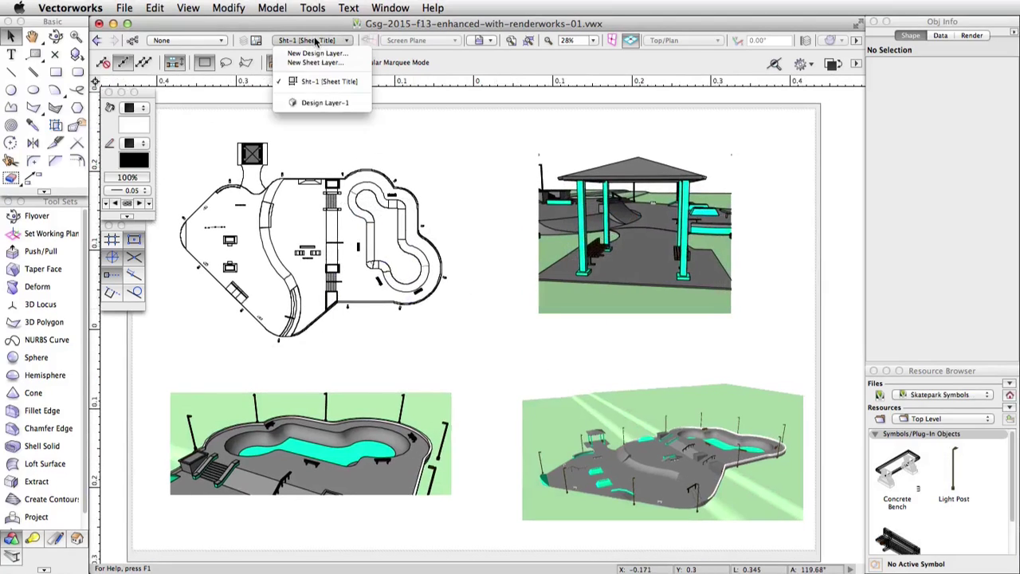
left_click(341, 101)
left_click(684, 40)
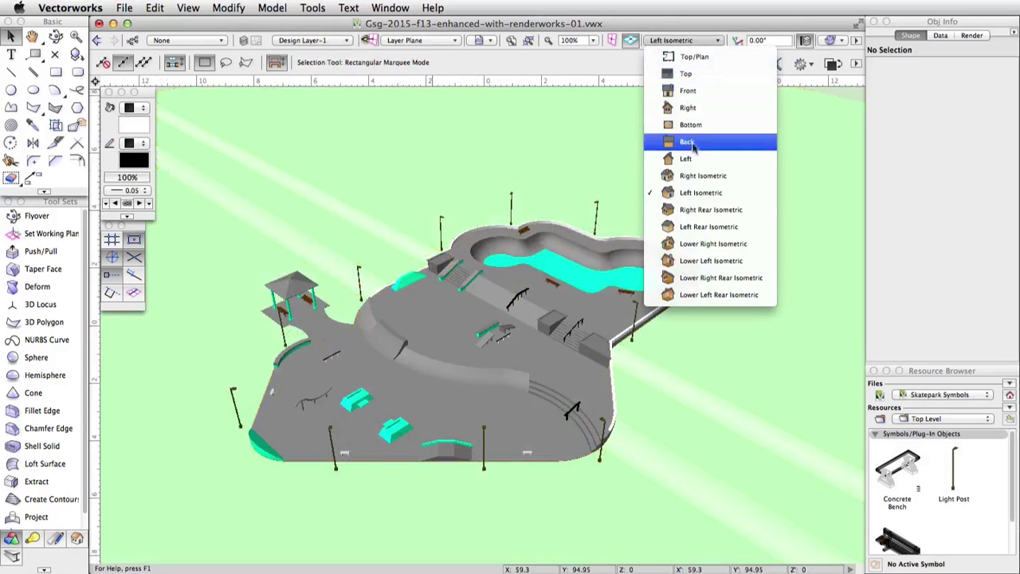
left_click(695, 192)
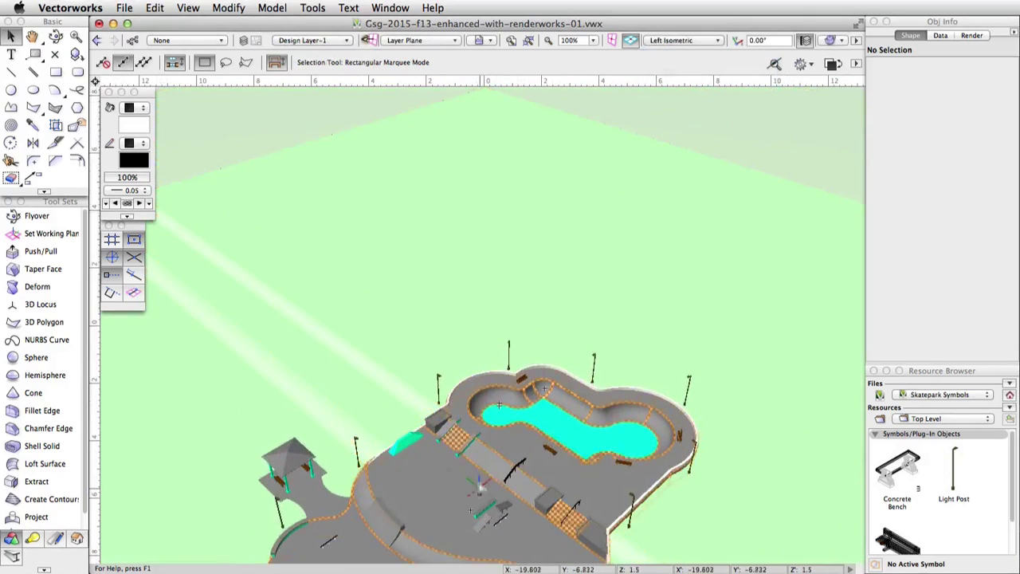
key("h")
key("x")
key("super+6")
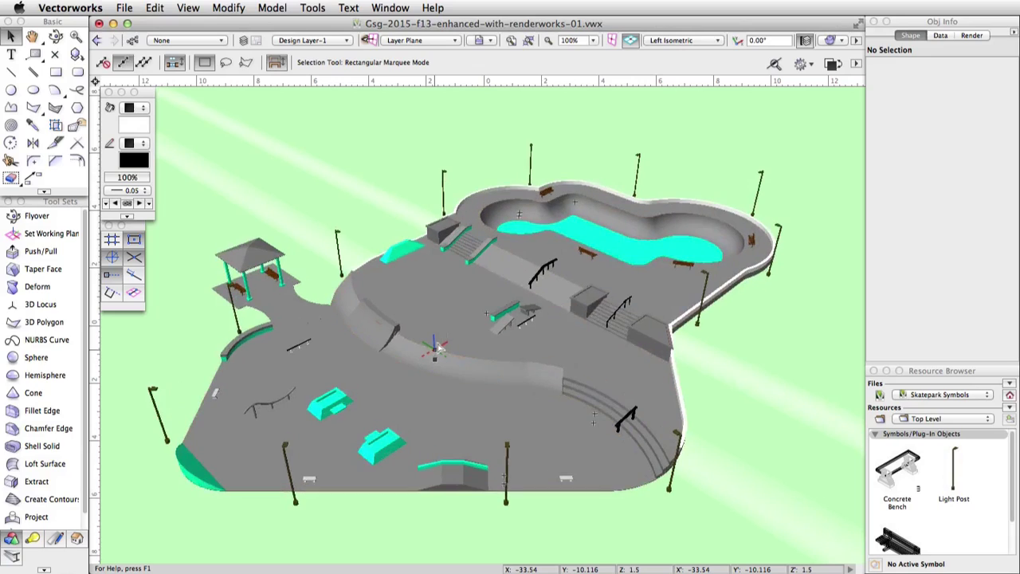
Step: Load Textures_Exterior Finishes.vwx from the Textures folder of the Vectorworks Libraries into the Resource Browser
left_click(915, 396)
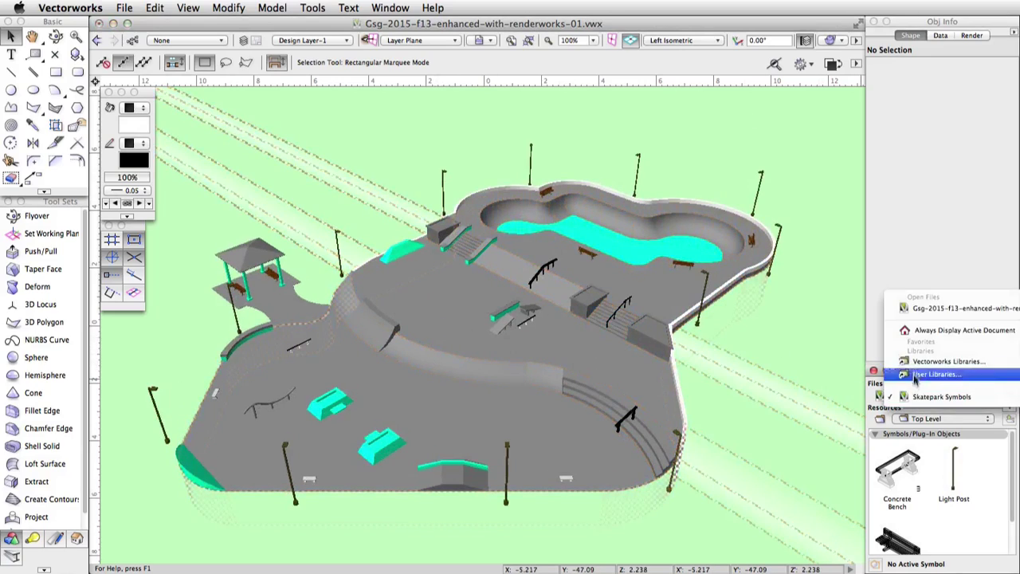
left_click(916, 362)
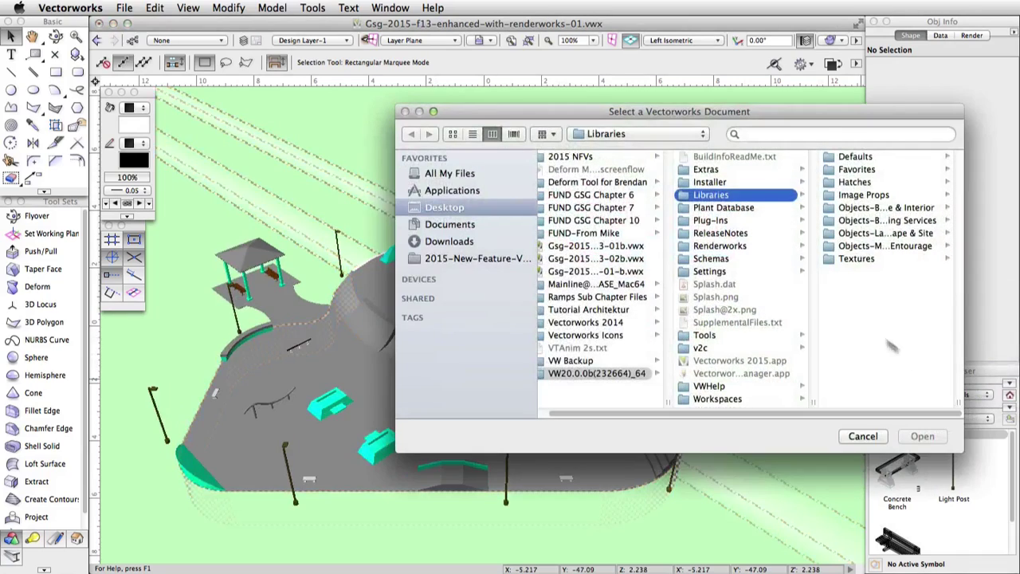
left_click(858, 260)
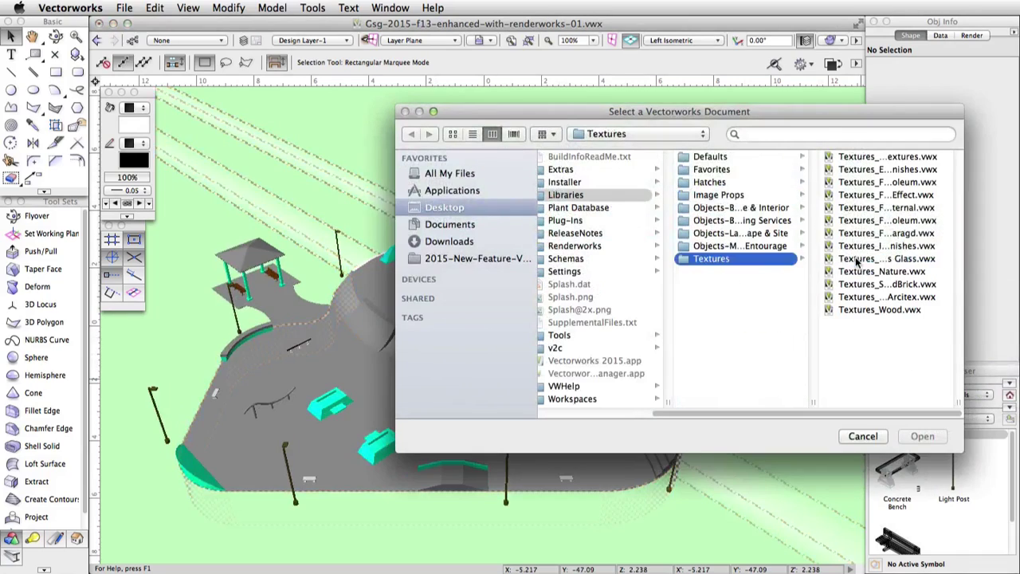
left_click(867, 169)
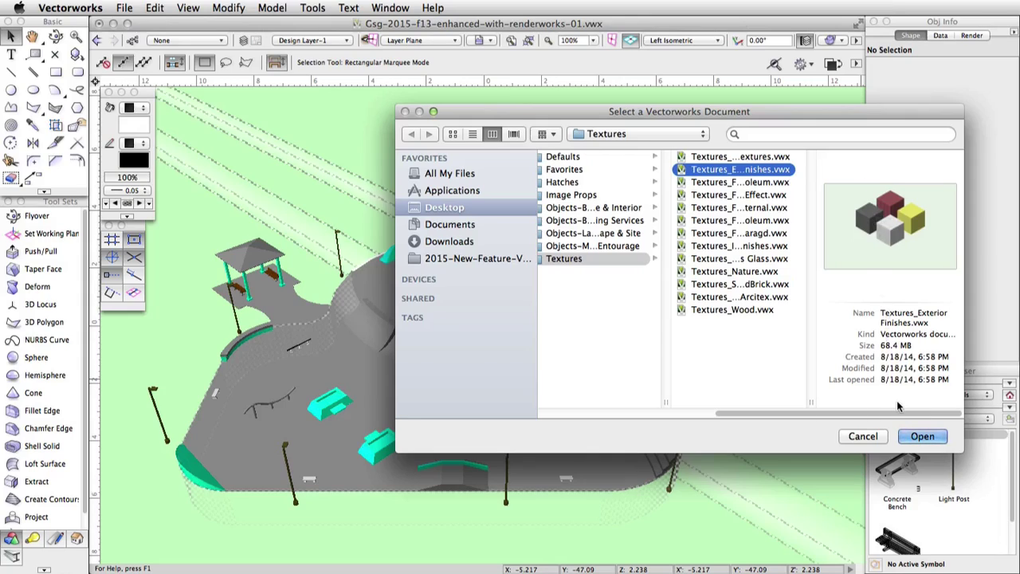
left_click(920, 437)
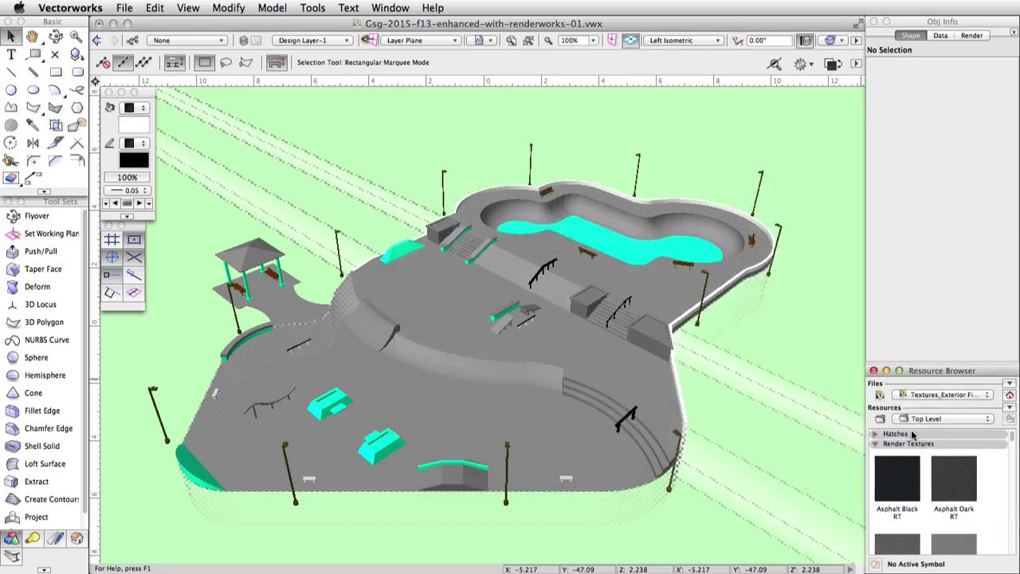
Step: Import the Concrete Stained Smooth Clear <Surf Hatch> RT render texture into the current file
scroll(905, 479, "down", 10)
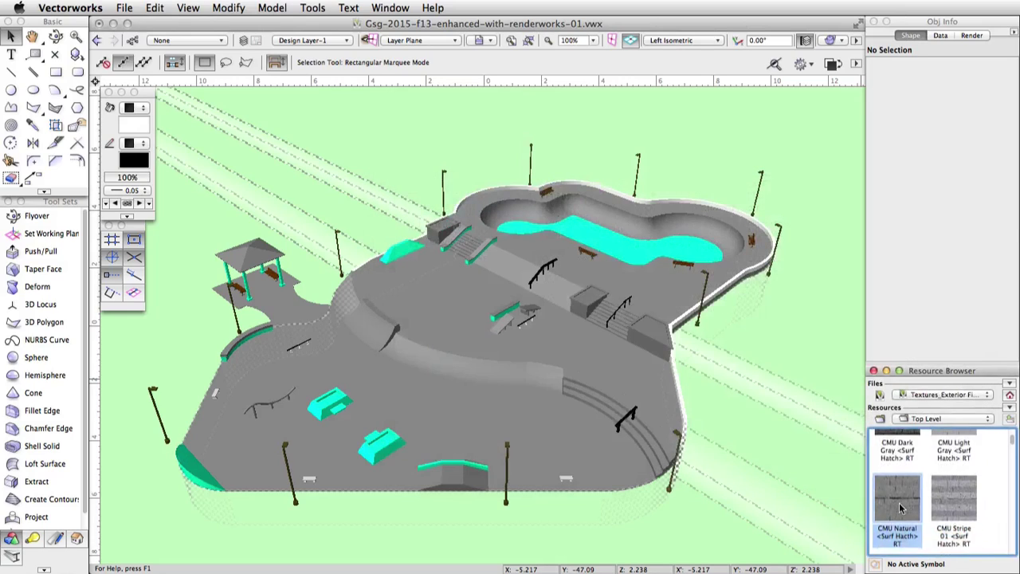
scroll(901, 508, "down", 10)
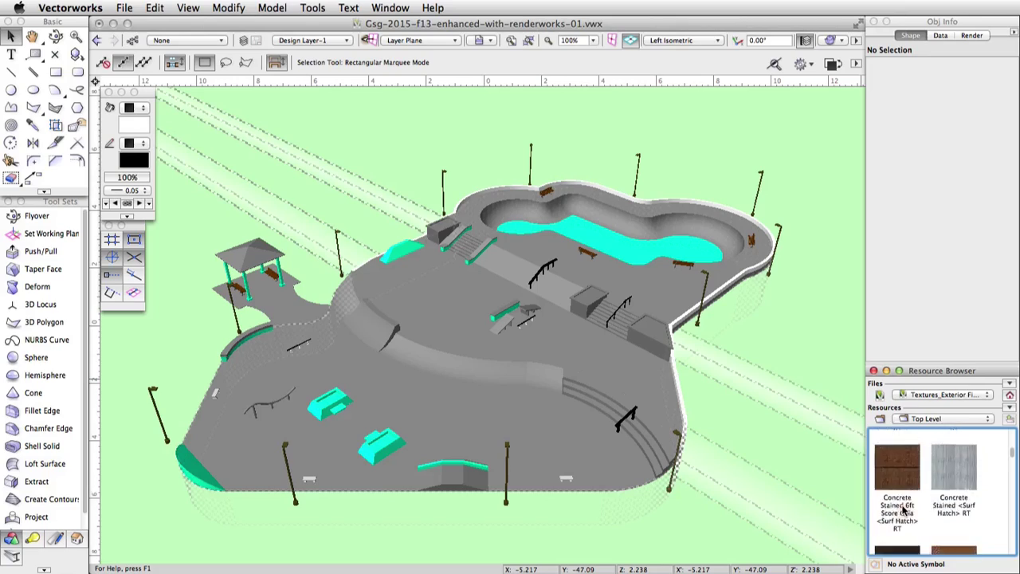
scroll(903, 510, "down", 5)
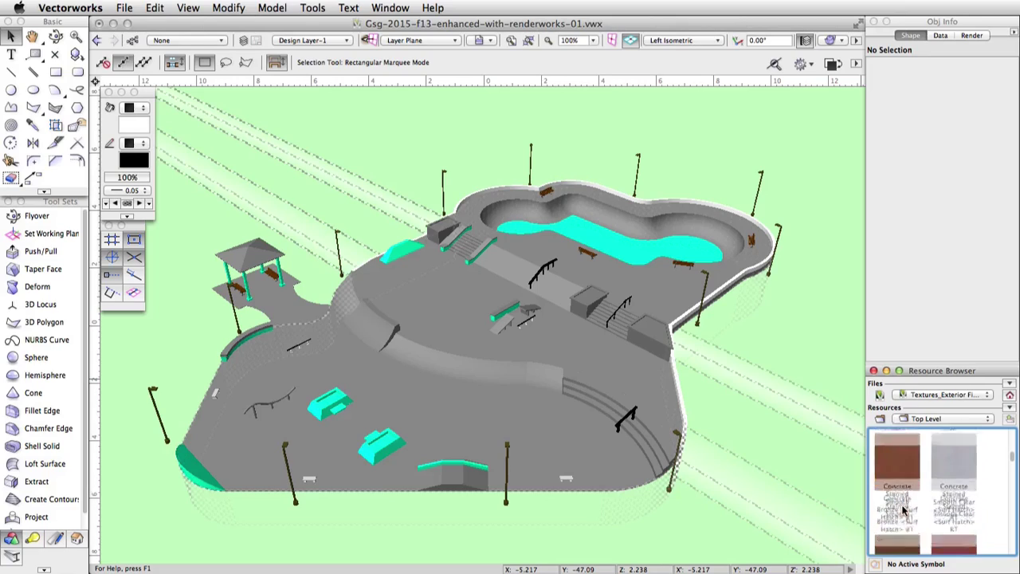
right_click(952, 458)
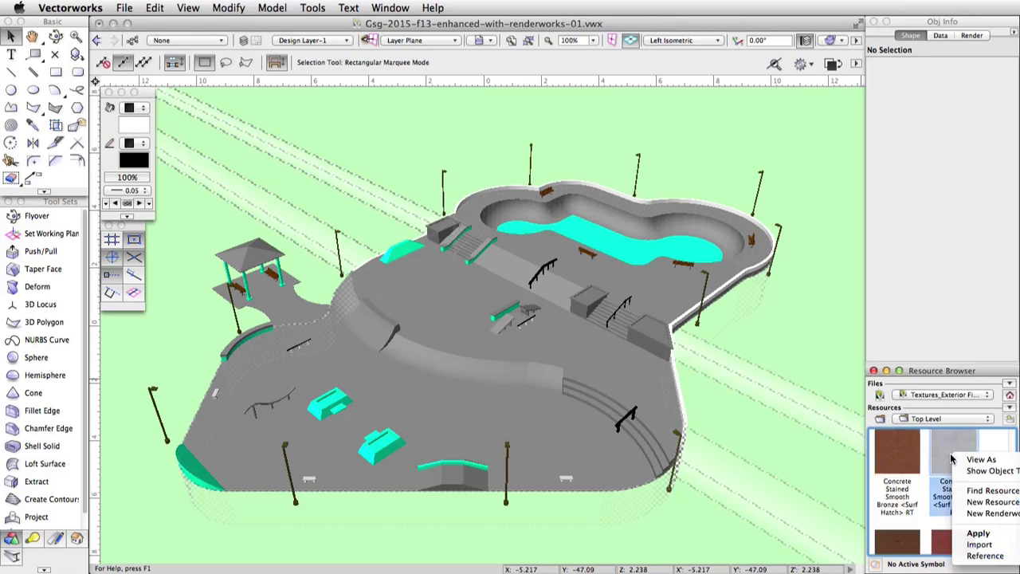
left_click(977, 546)
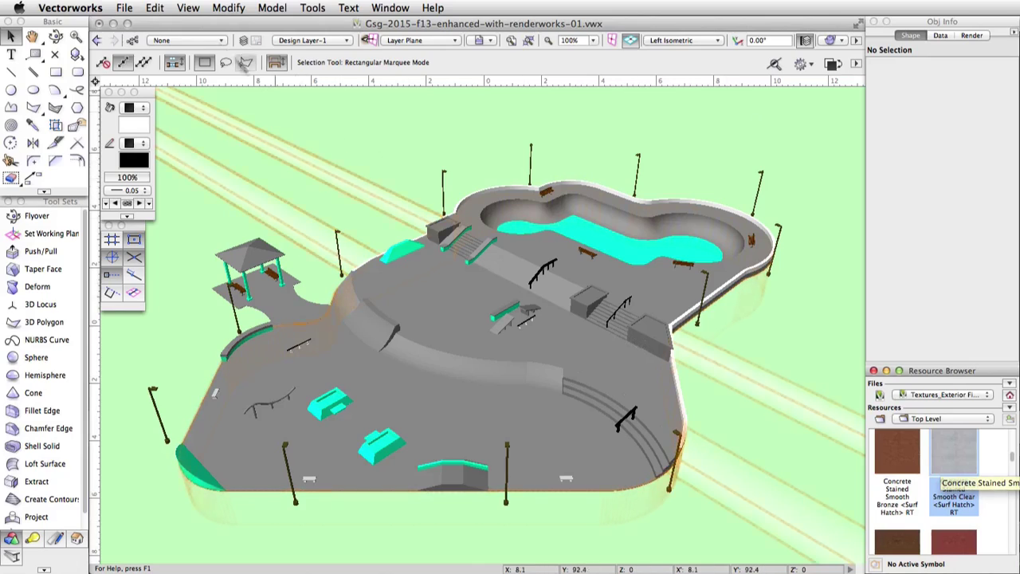
Step: Assign the Concrete Stained Smooth Clear <Surf Hatch> RT texture to the Concrete Base class as its texture for other objects
left_click(134, 40)
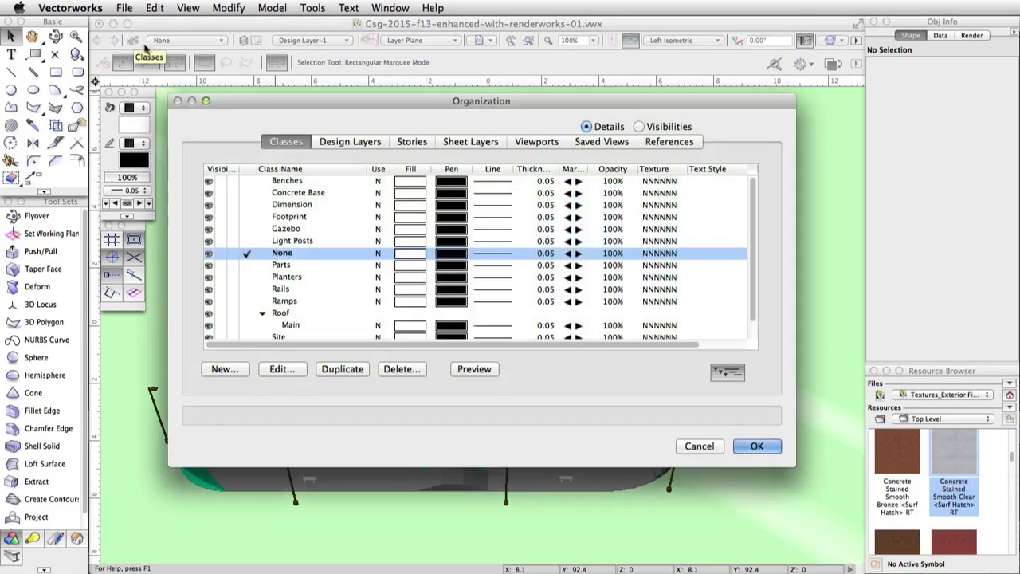
left_click(281, 194)
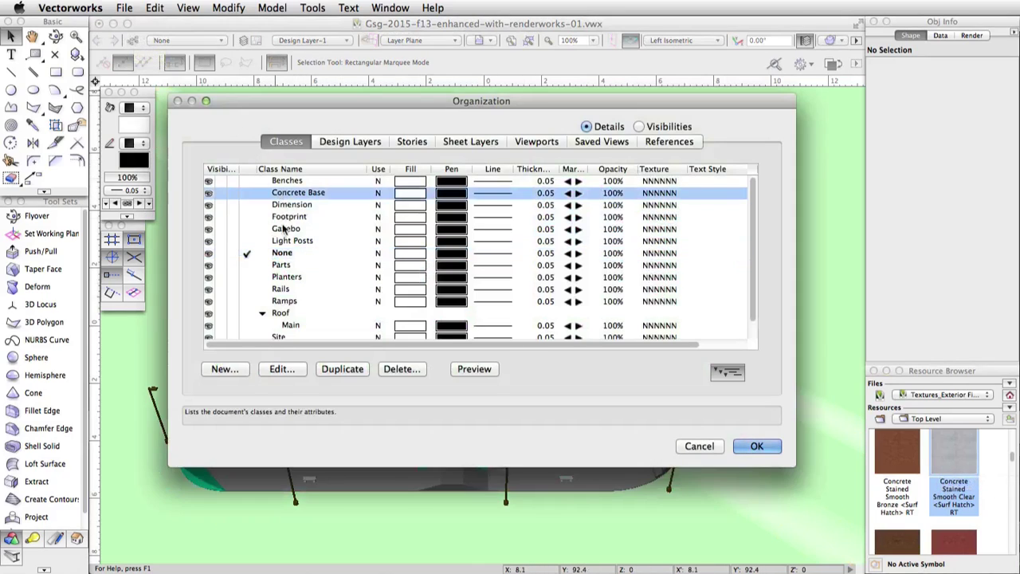
left_click(279, 370)
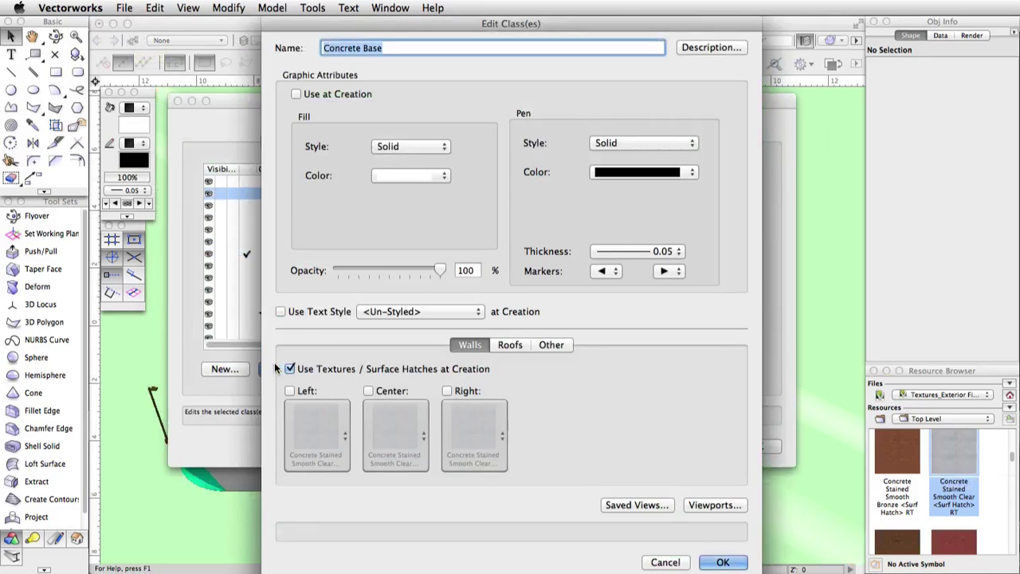
left_click(549, 344)
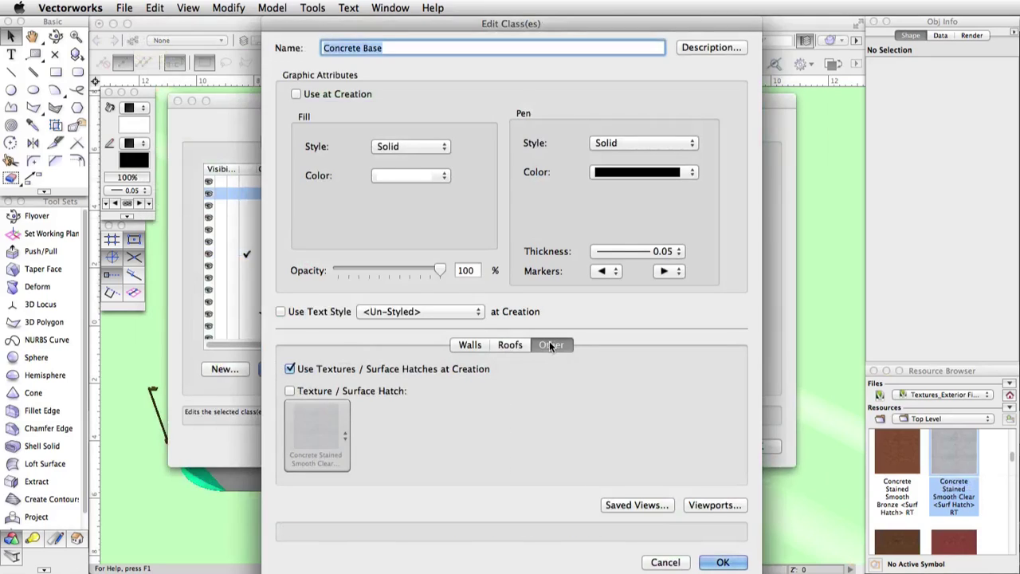
left_click(362, 393)
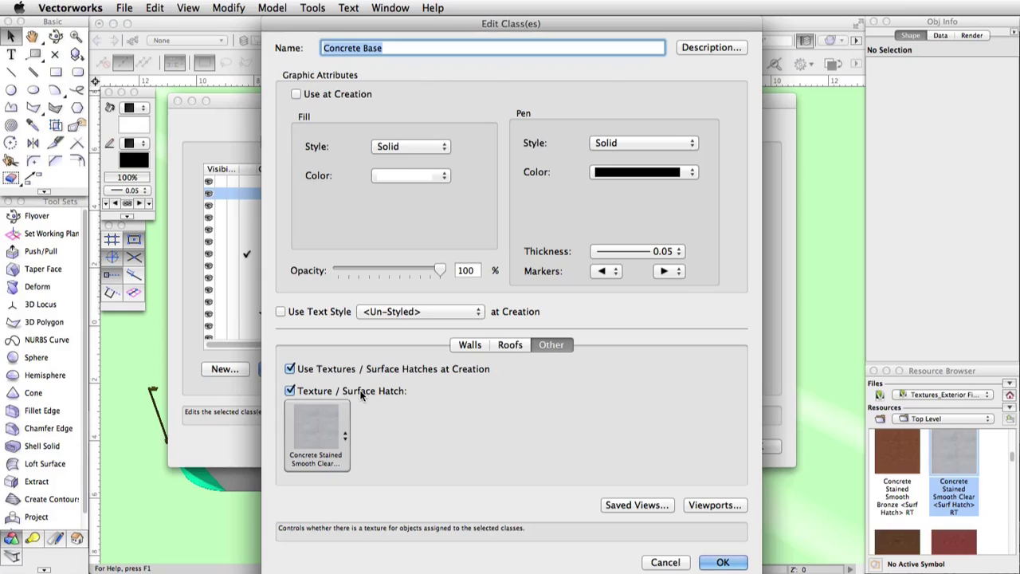
left_click(343, 437)
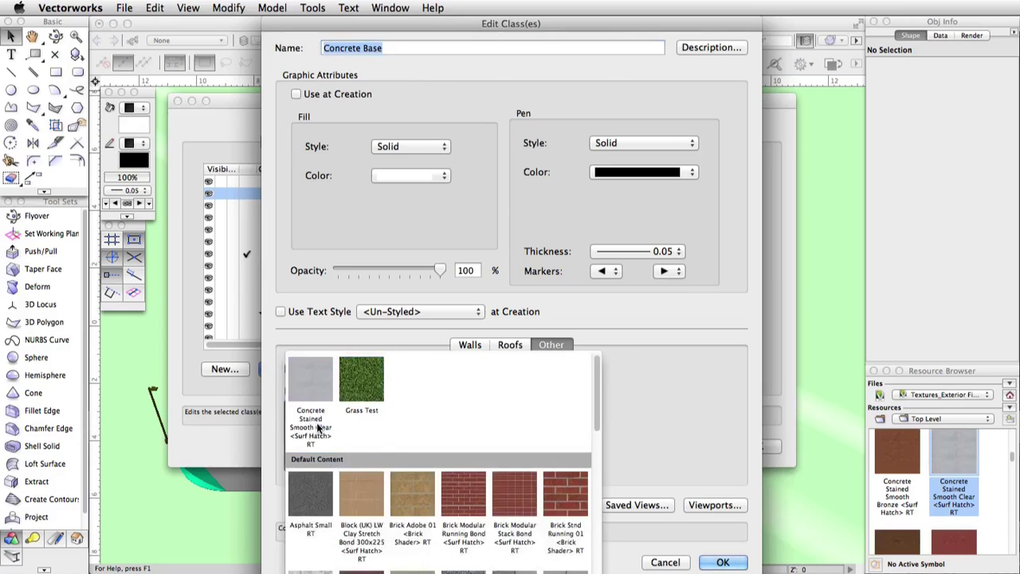
left_click(317, 428)
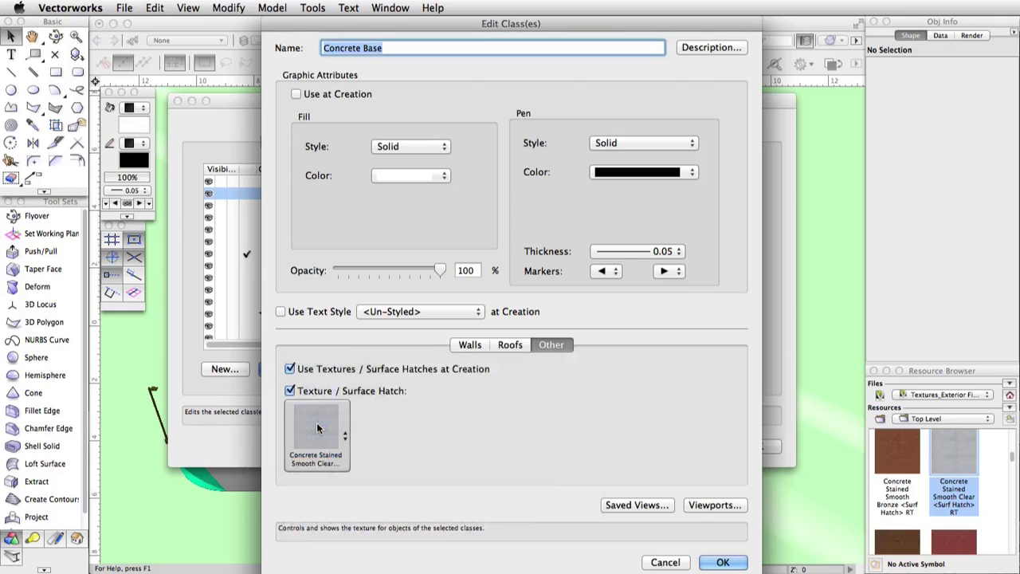
left_click(720, 562)
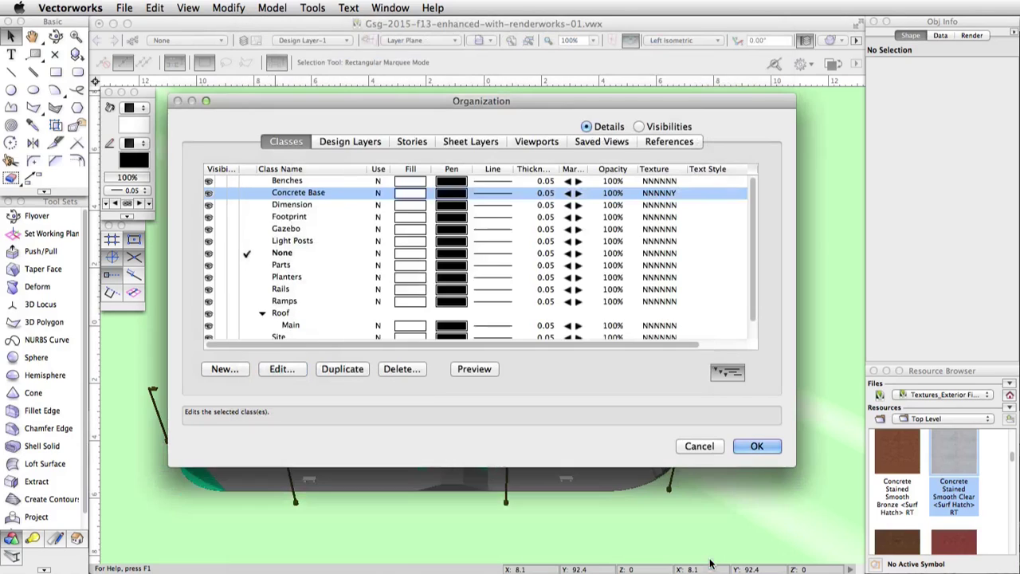
left_click(739, 449)
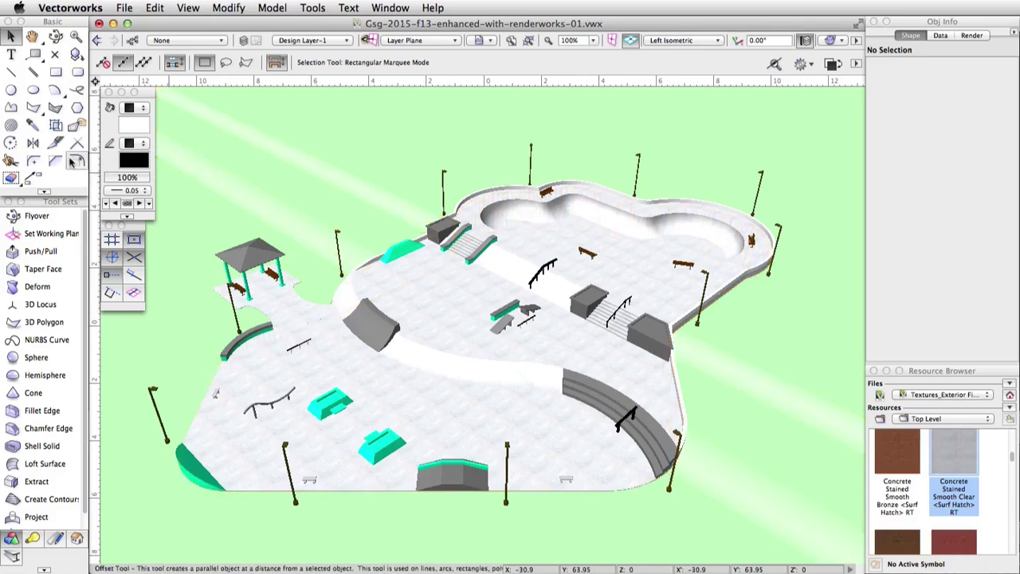
Step: Change the main concrete base's texture map type to Plane and align the mapping to its flat top surface with the Attribute Mapping tool
left_click(441, 389)
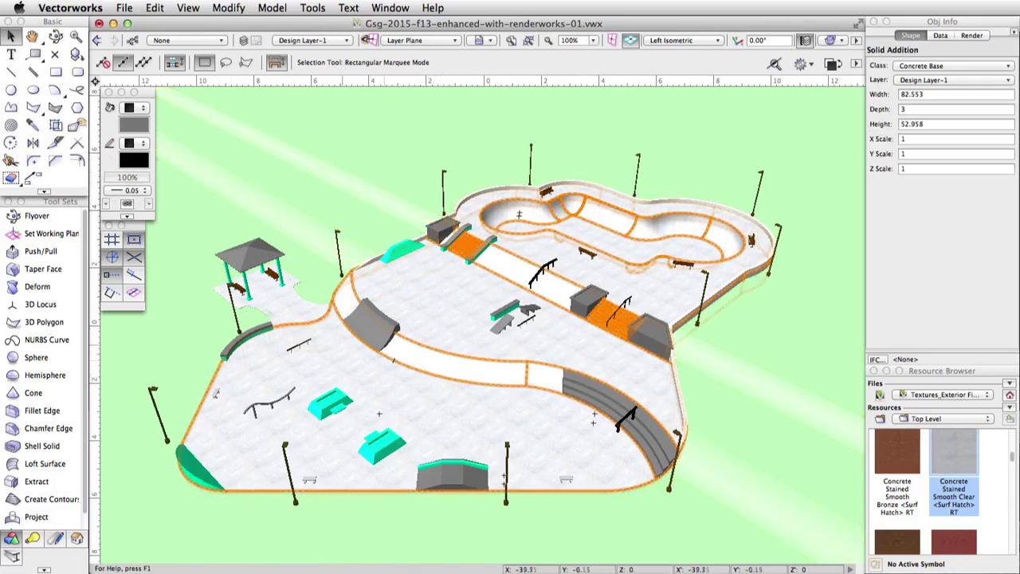
left_click(53, 126)
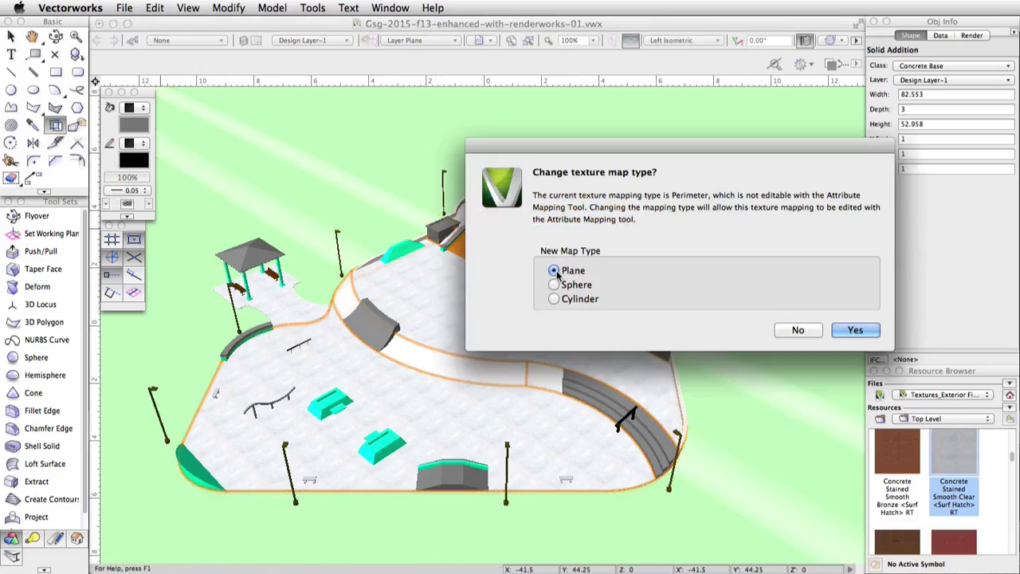
left_click(861, 330)
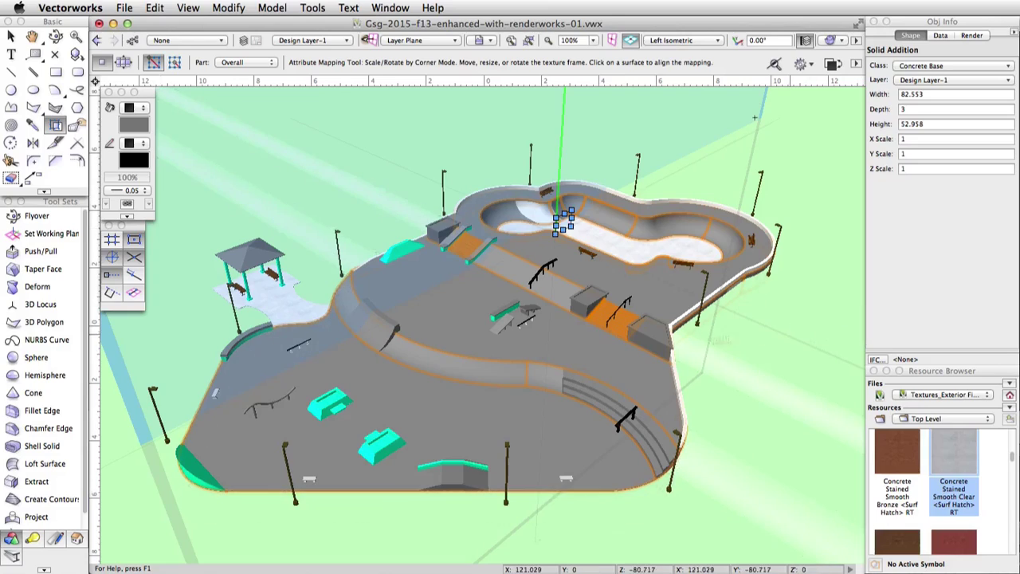
left_click(393, 382)
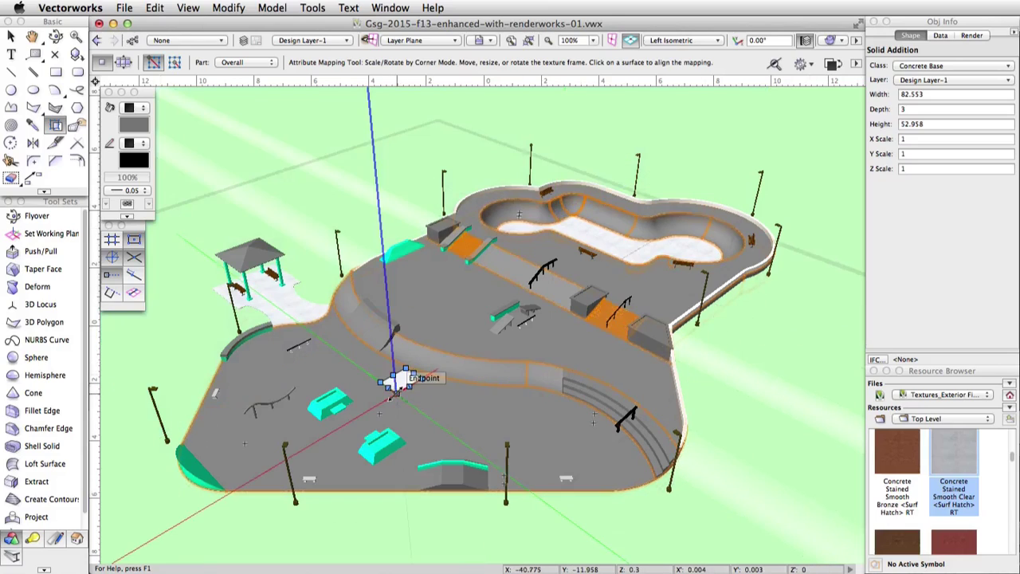
Step: Repeat the texture across the concrete base and enlarge its texture frame to a scale of about 2.55
left_click(120, 62)
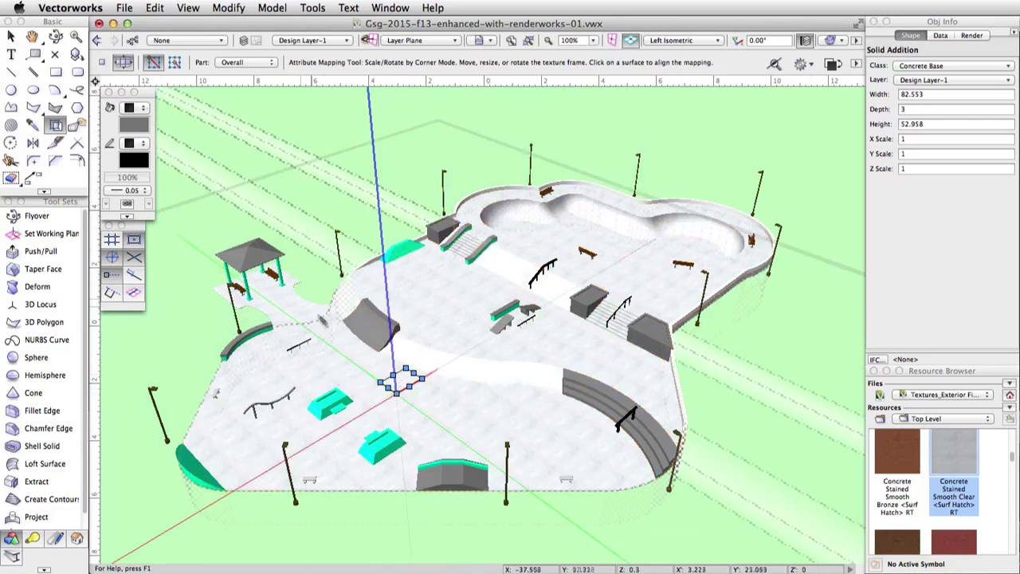
left_click_drag(390, 394, 384, 445)
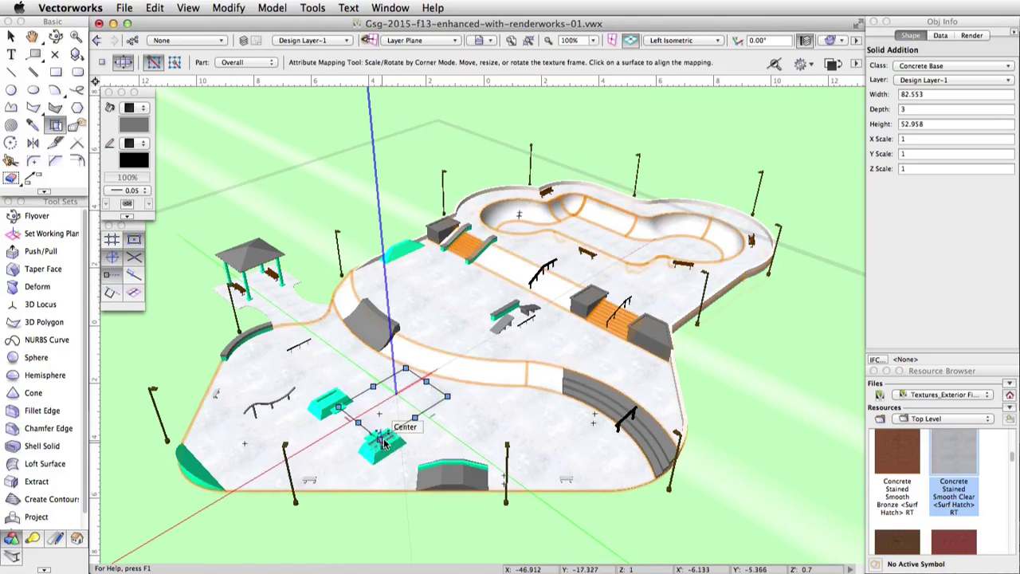
key("x")
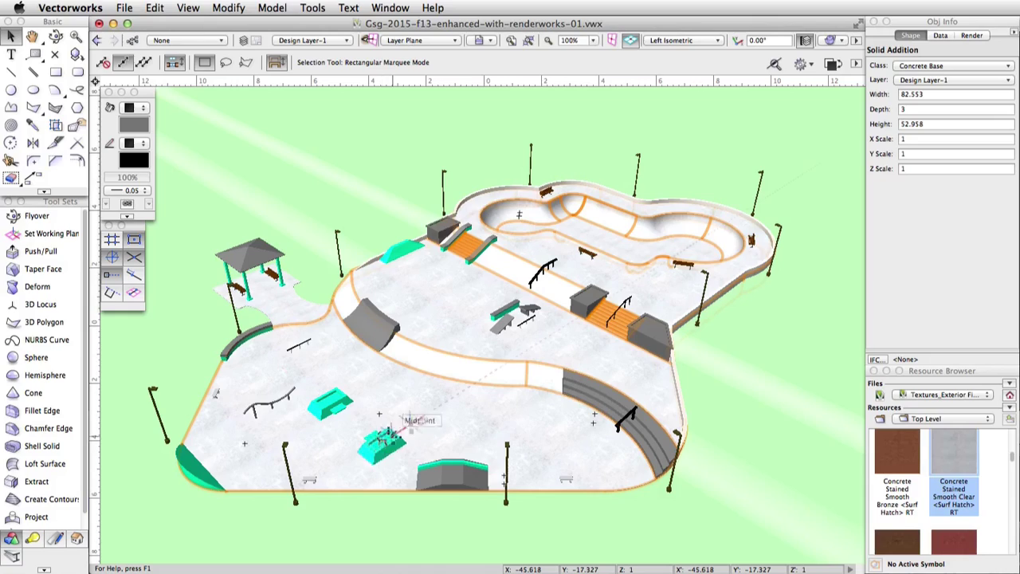
Step: Turn on Use World Z For Origin for the main concrete base's texture mapping
left_click(971, 35)
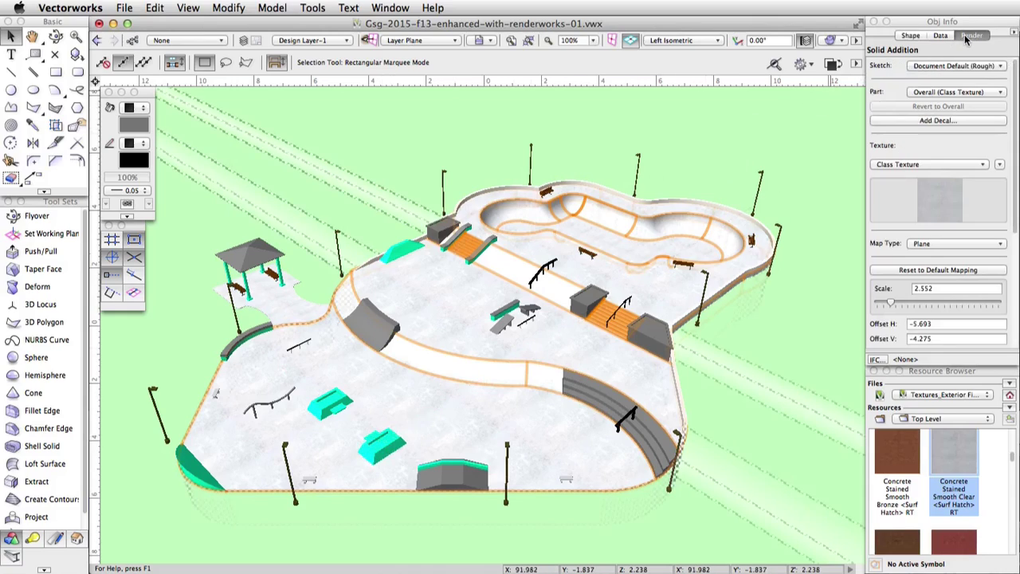
scroll(851, 275, "down", 6)
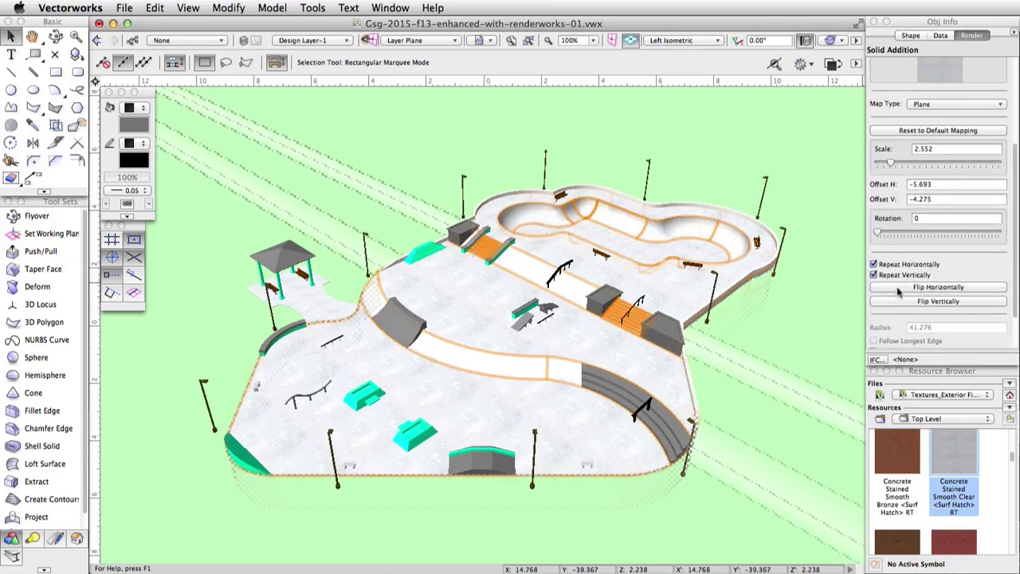
scroll(891, 293, "down", 2)
left_click(894, 307)
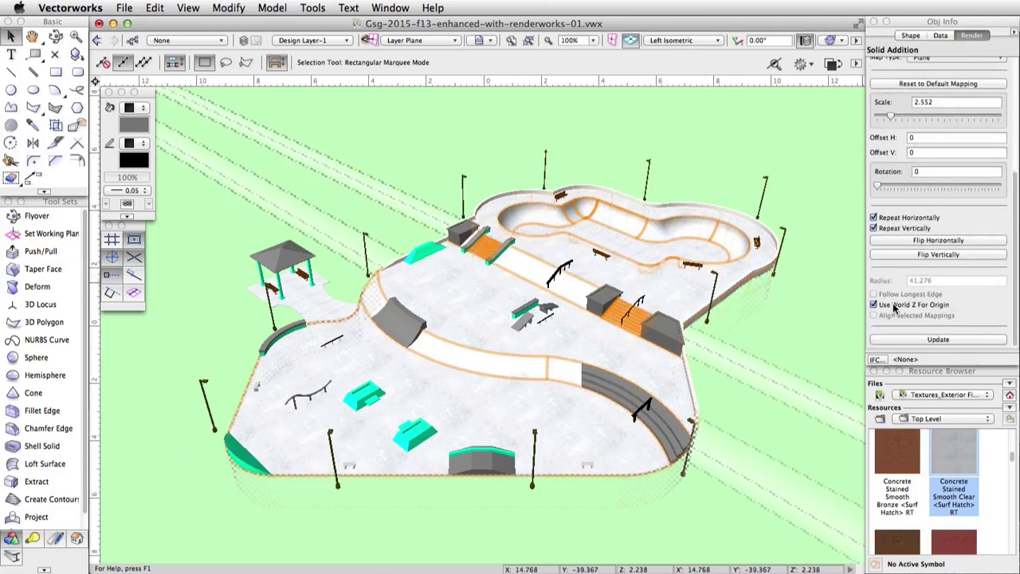
Step: Change the pavilion slab's texture map type to Plane and align the mapping to its flat top surface with the Attribute Mapping tool
left_click(306, 295)
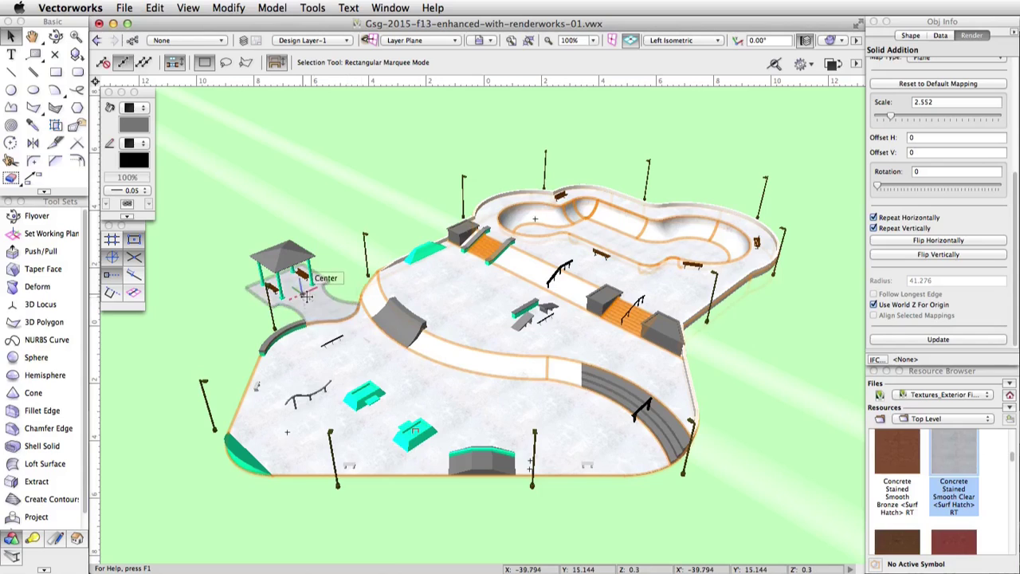
scroll(244, 283, "up", 5)
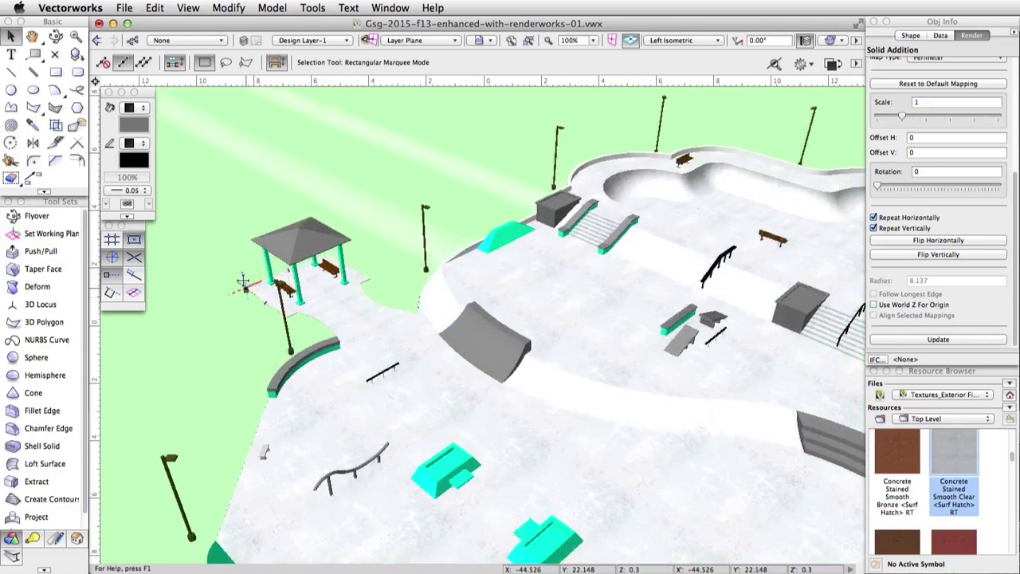
left_click(56, 126)
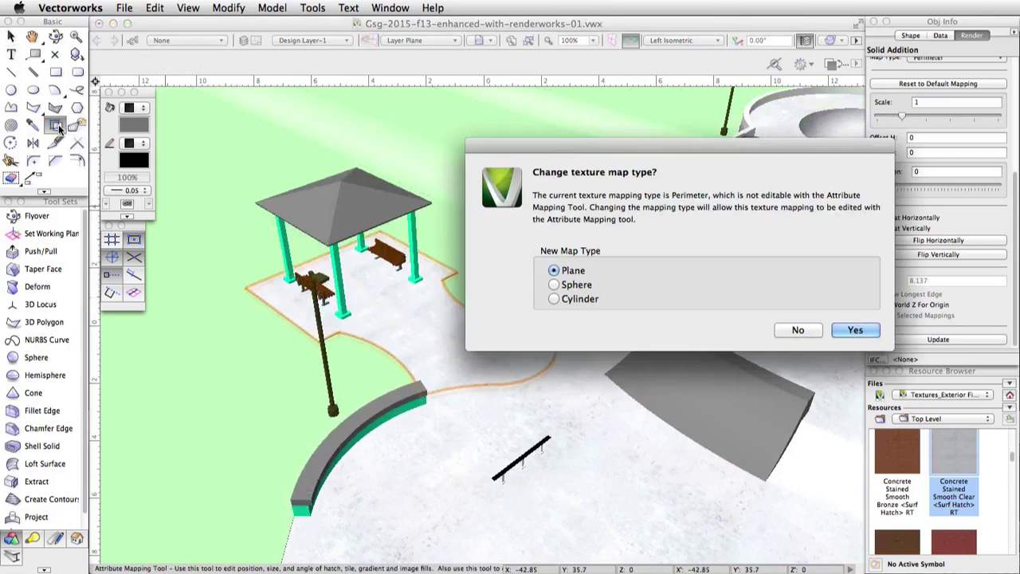
left_click(853, 330)
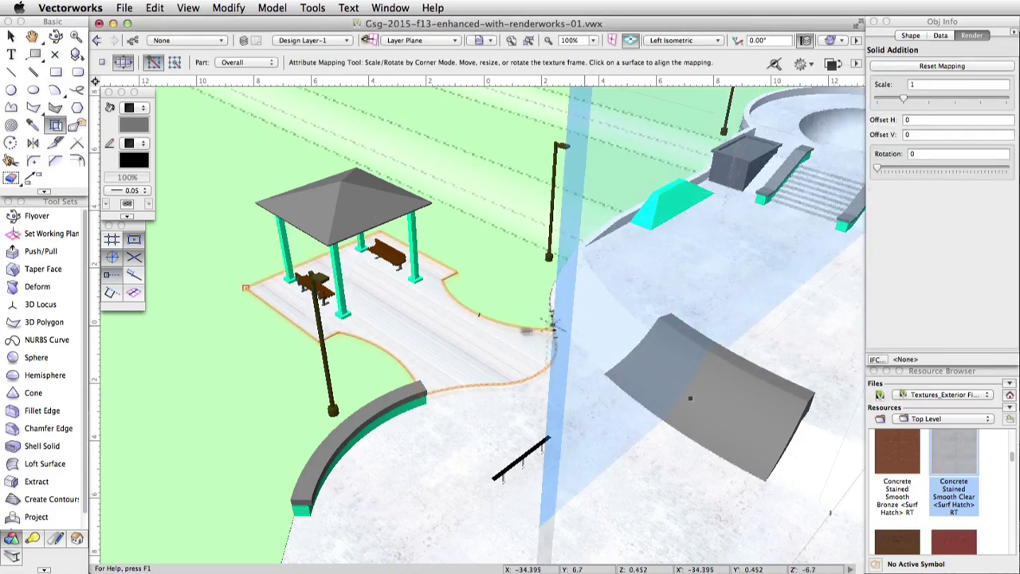
left_click(431, 328)
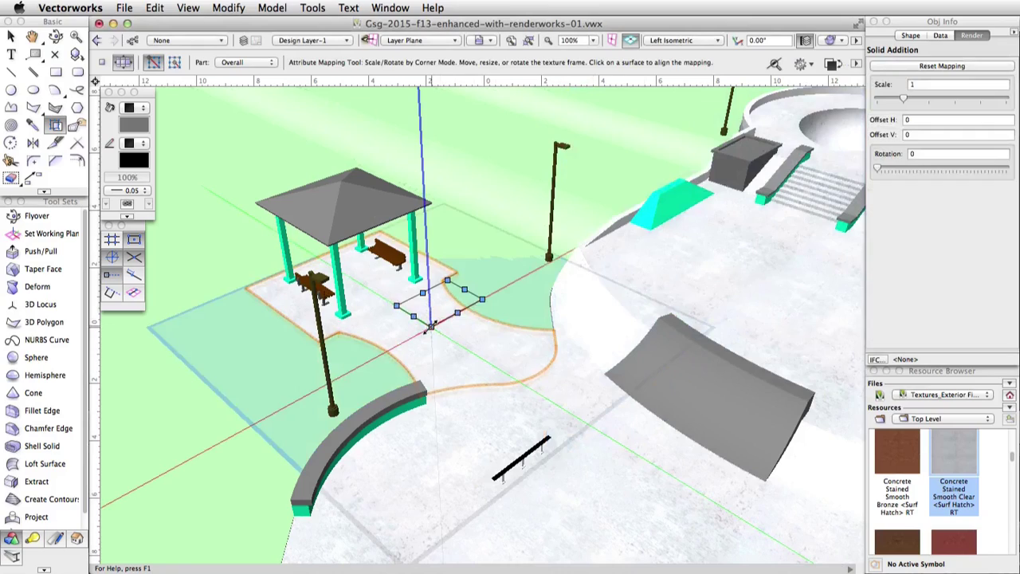
Step: Enlarge the pavilion slab's texture frame to a scale of about 1.5 and turn on Use World Z For Origin for its mapping
left_click(431, 327)
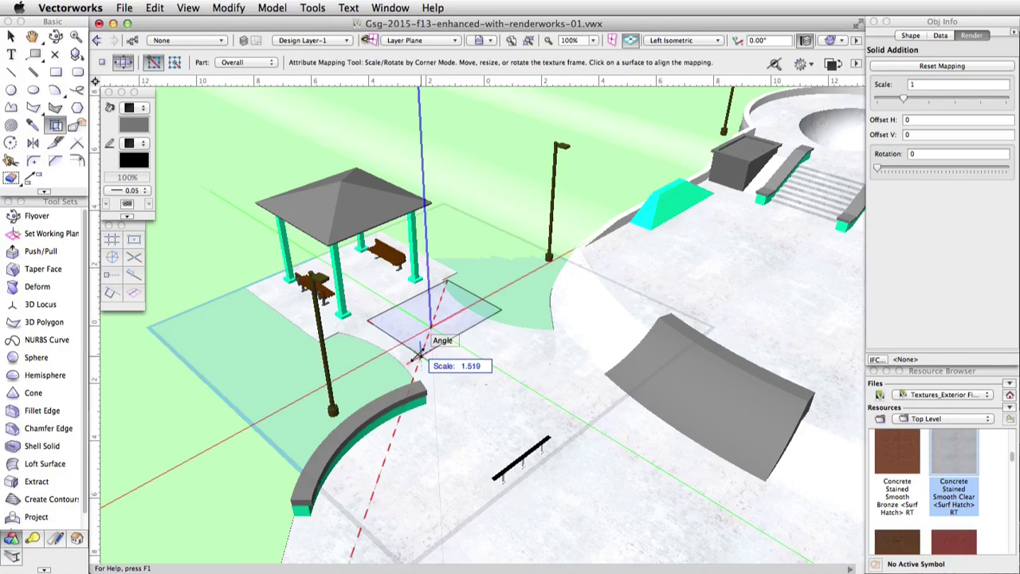
left_click(420, 352)
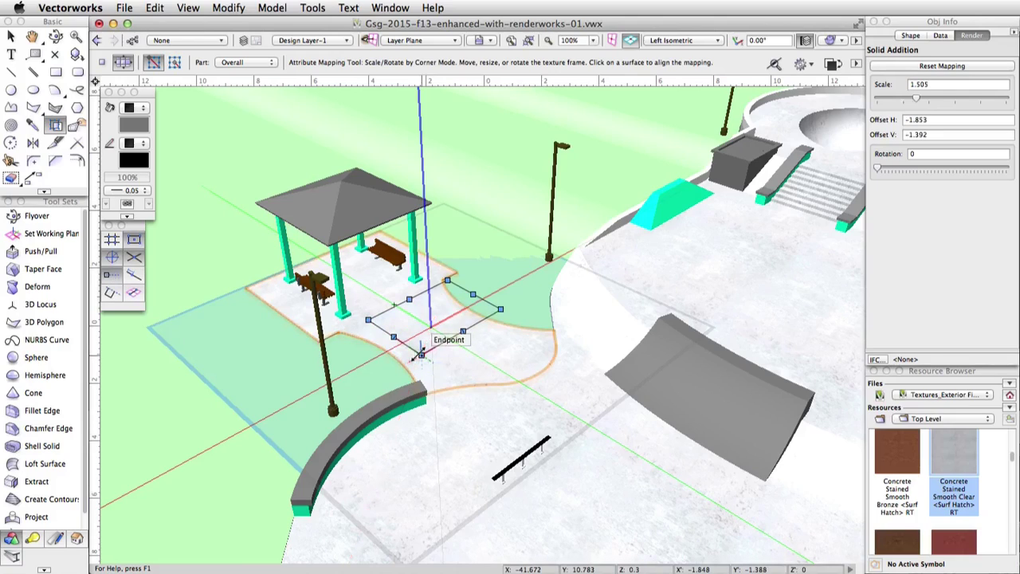
key("x")
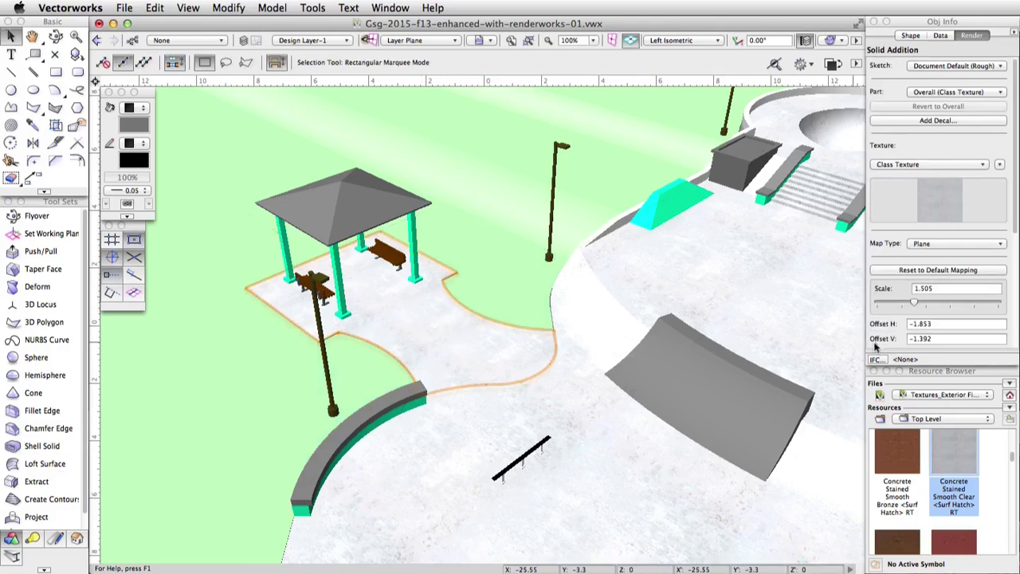
scroll(879, 338, "down", 3)
scroll(879, 338, "down", 3)
left_click(874, 306)
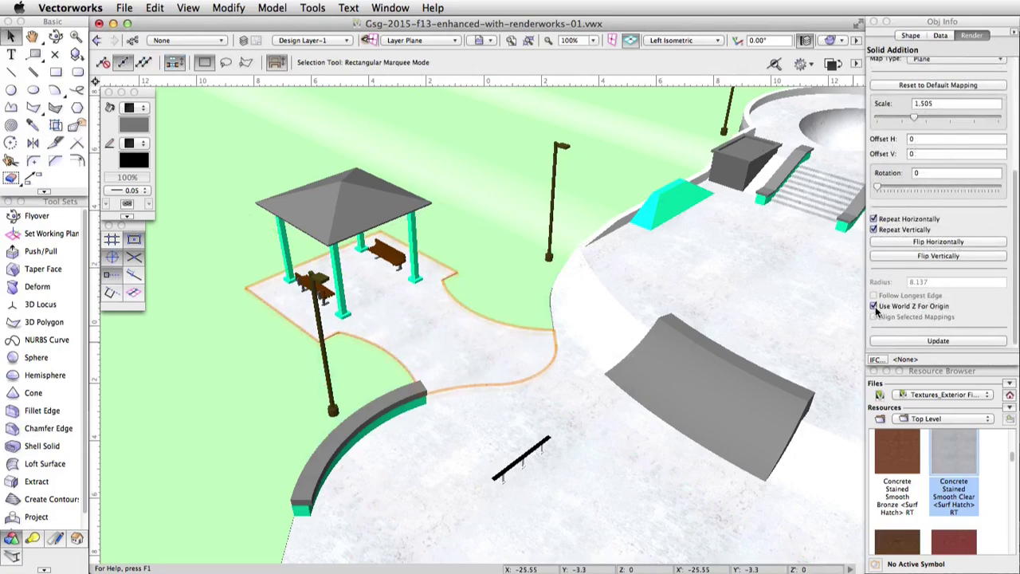
key("Delete")
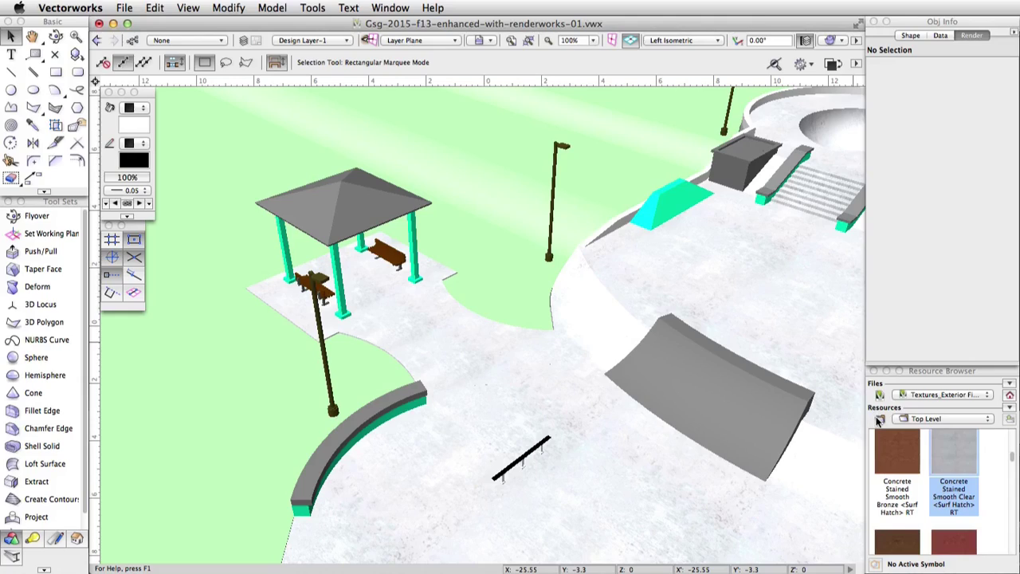
Step: Duplicate the Concrete Stained Smooth Clear <Surf Hatch> RT texture in the current file as Concrete Stained Smooth Clear -Object Color
left_click(1011, 395)
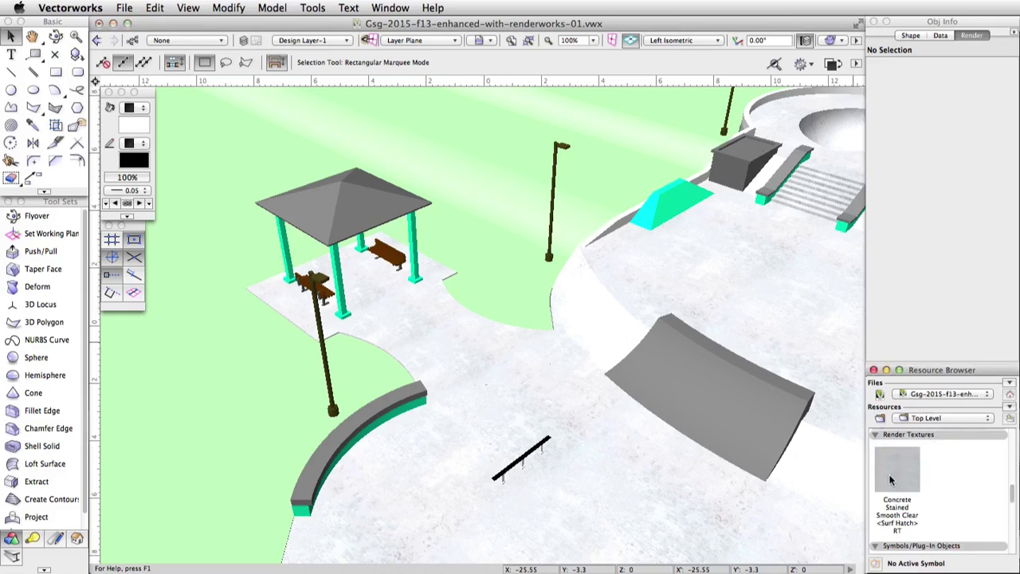
right_click(891, 479)
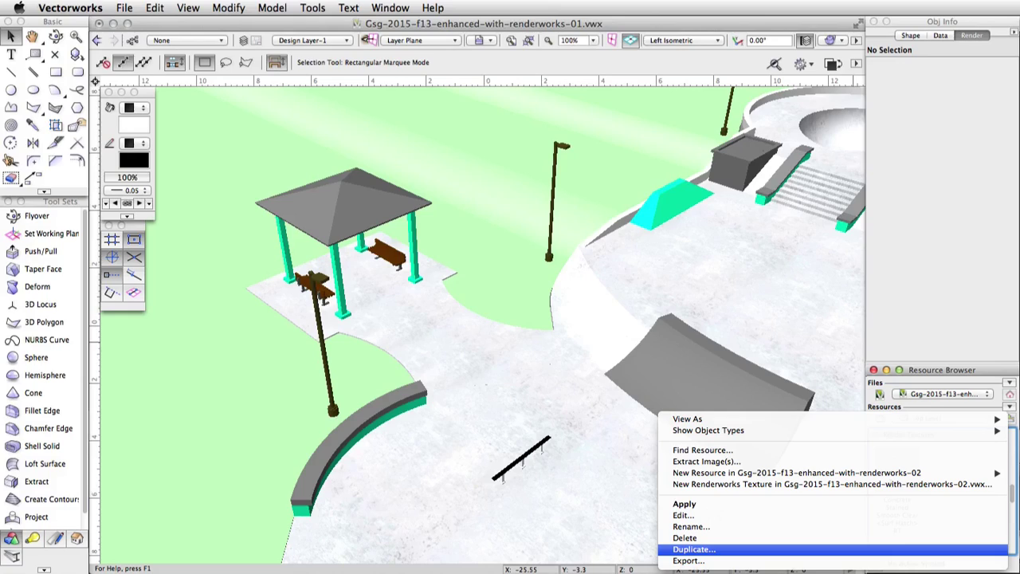
left_click(694, 549)
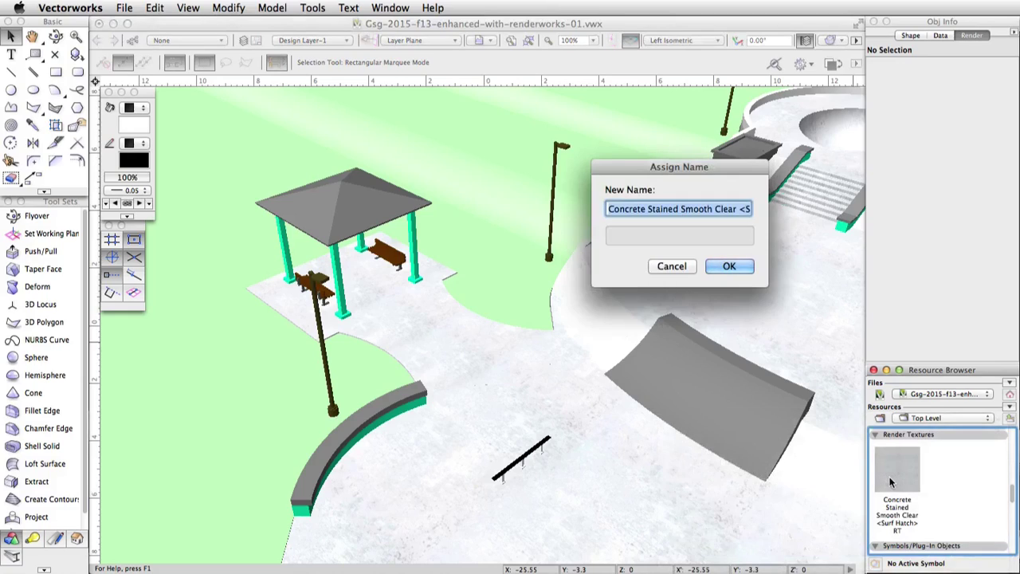
left_click_drag(742, 208, 811, 213)
key("BackSpace")
type("-Objec")
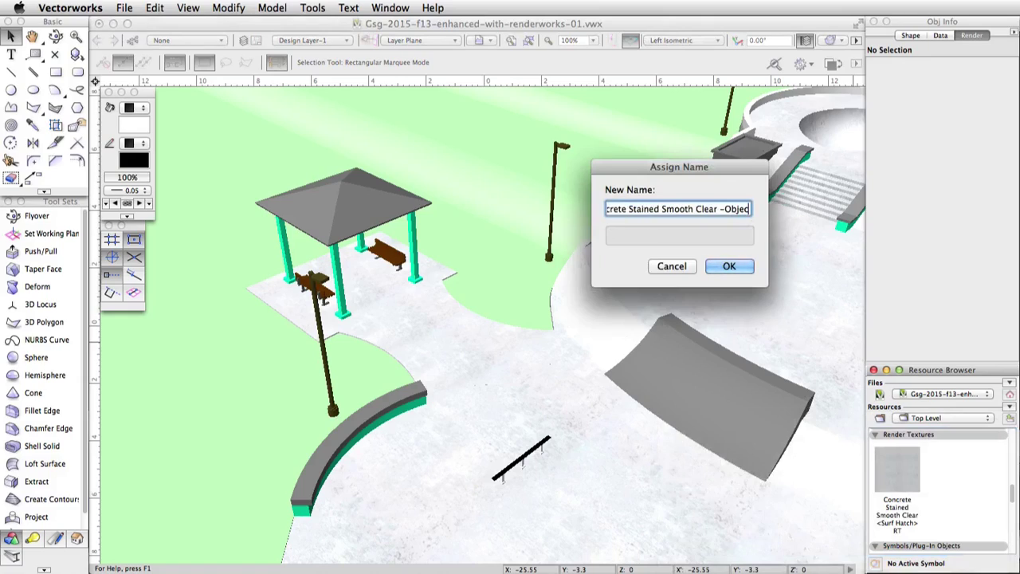
type("t Color")
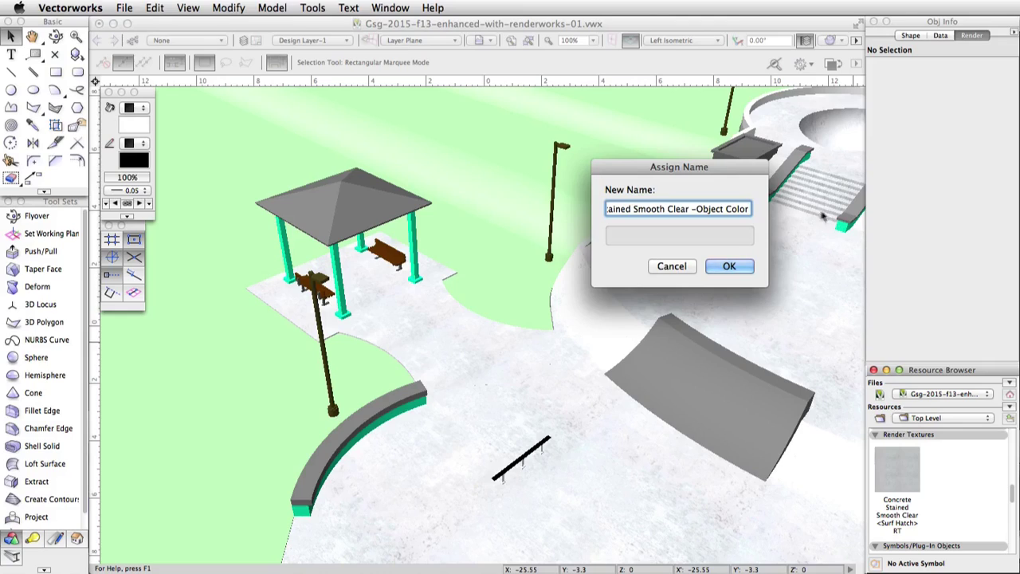
left_click(731, 267)
Step: Set the image color filter of the Concrete Stained Smooth Clear -Object Color texture to Use Object Fill
right_click(949, 516)
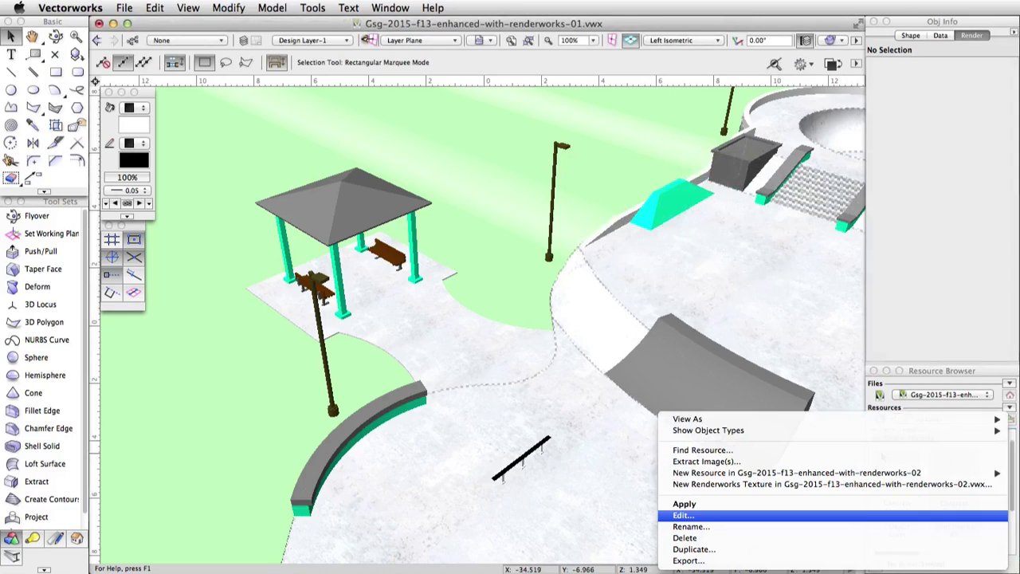
left_click(925, 515)
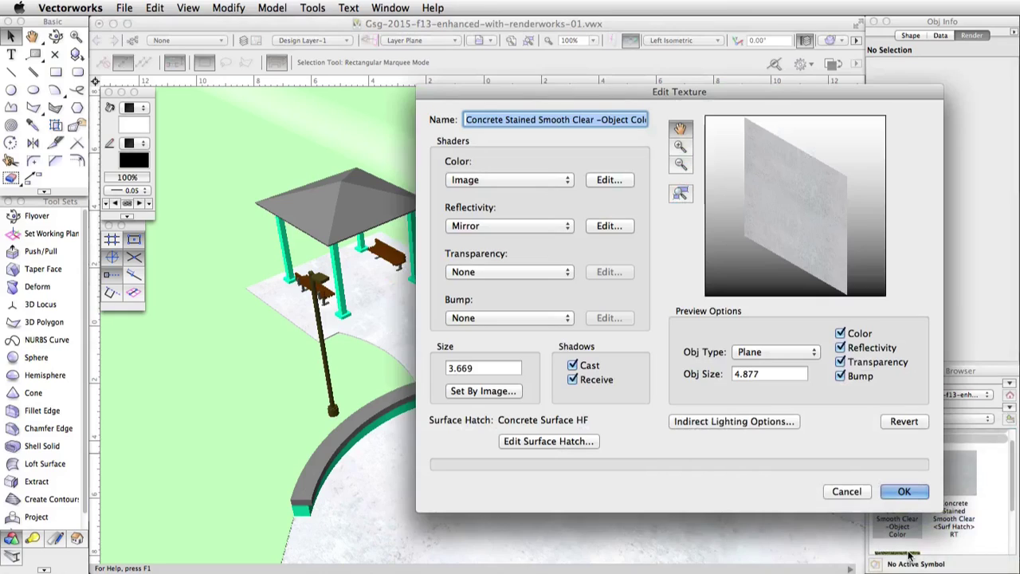
left_click(609, 180)
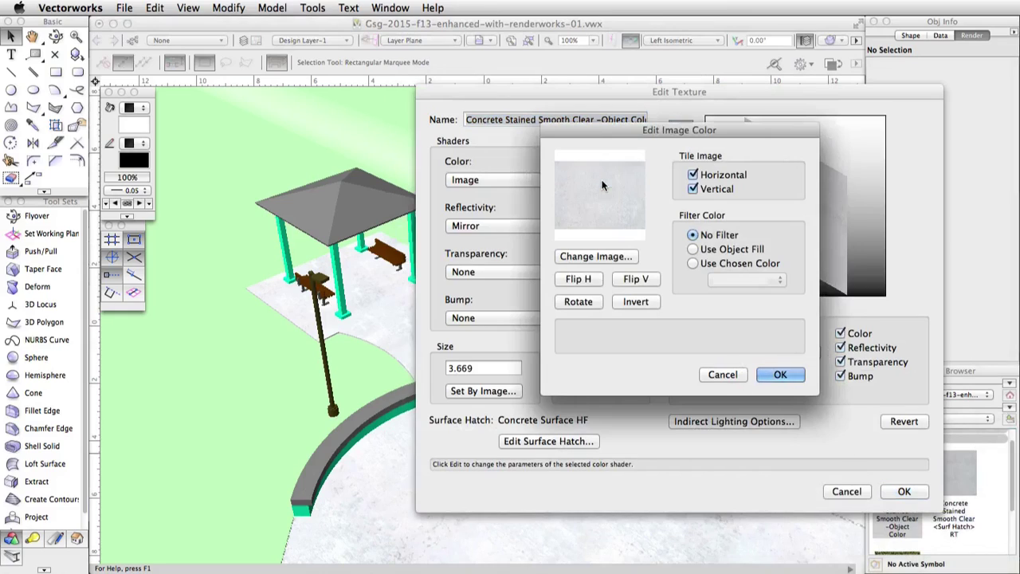
left_click(692, 250)
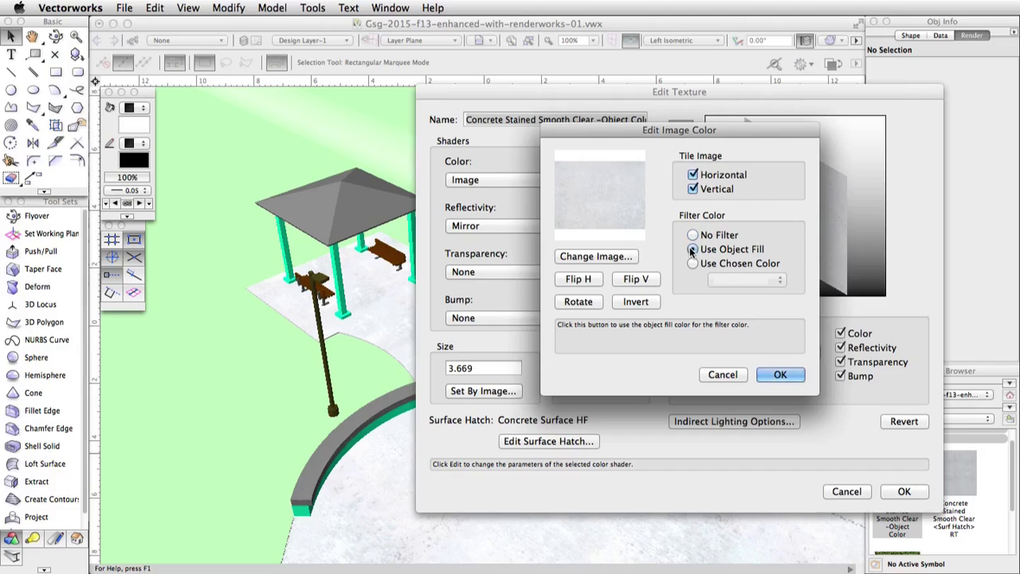
left_click(779, 375)
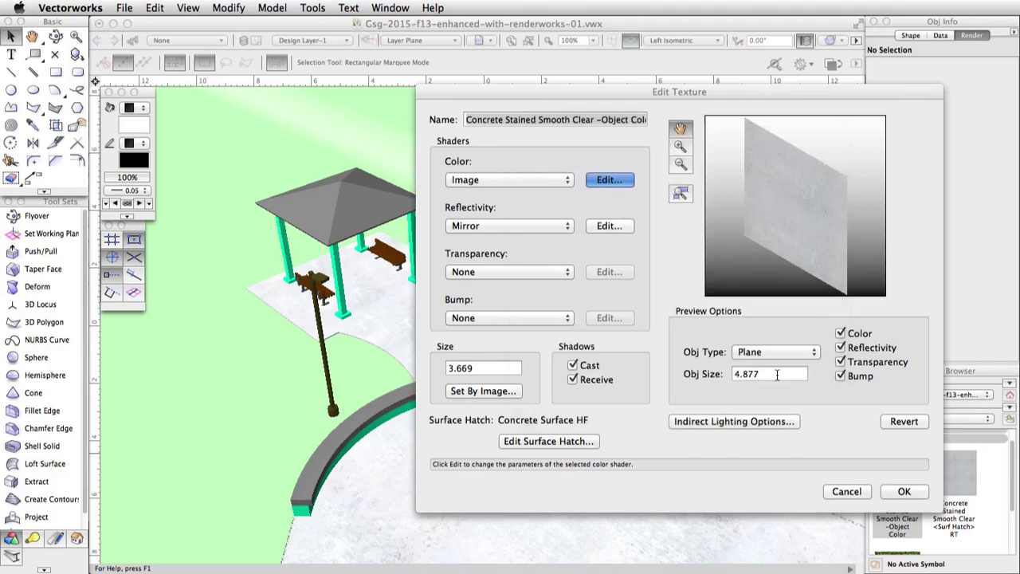
left_click(893, 491)
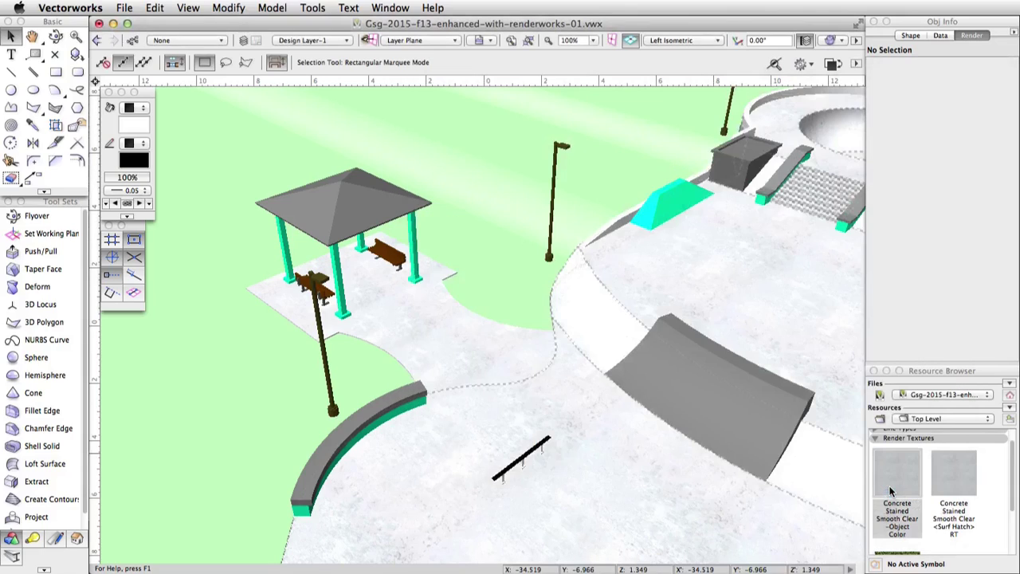
Step: Apply the Concrete Stained Smooth Clear -Object Color texture to the gray ramp and its green top ledge inside their group
middle_click_drag(763, 525, 519, 351, "super")
double_click(519, 350)
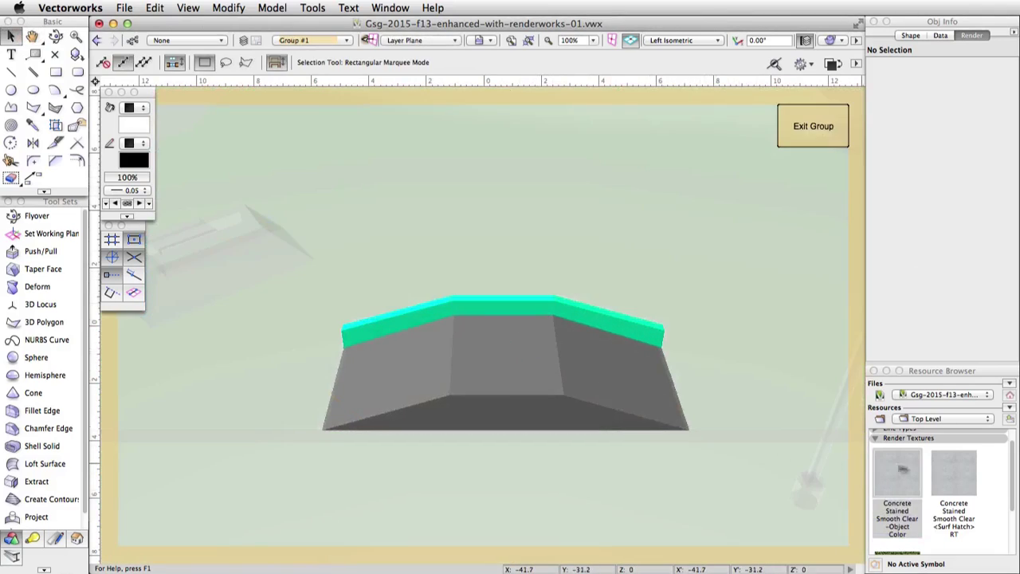
left_click_drag(902, 464, 562, 381)
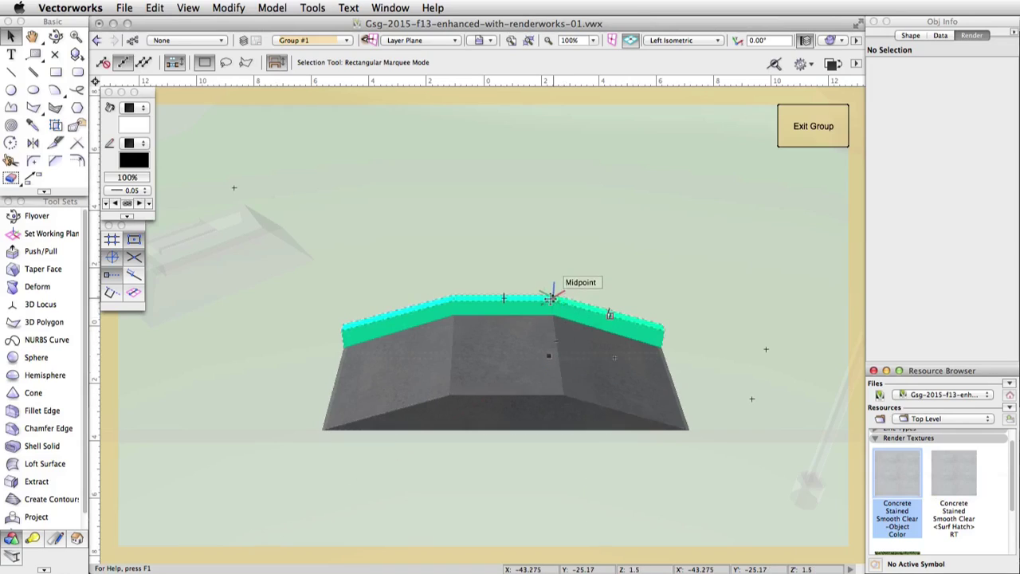
left_click(653, 330)
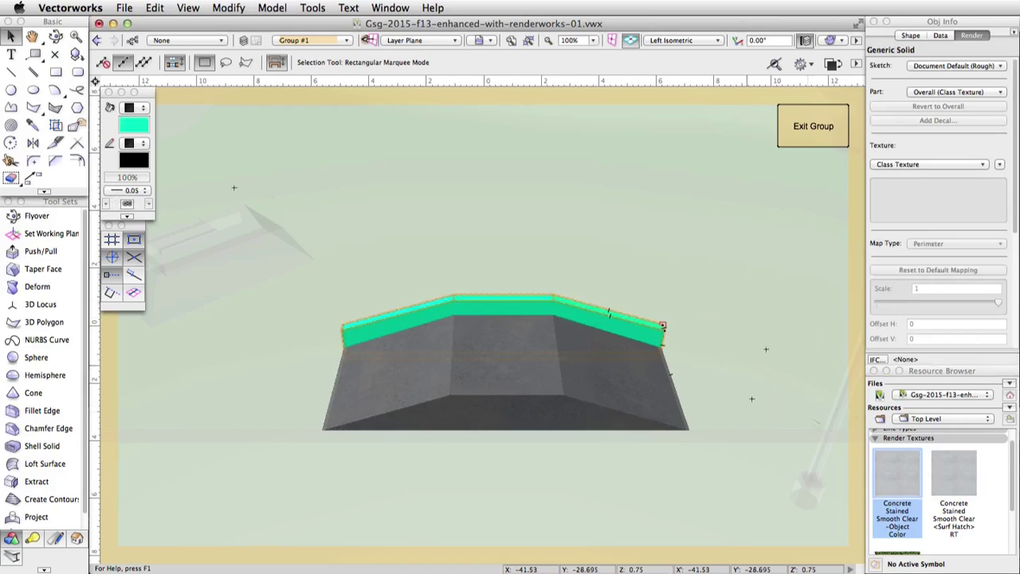
double_click(887, 473)
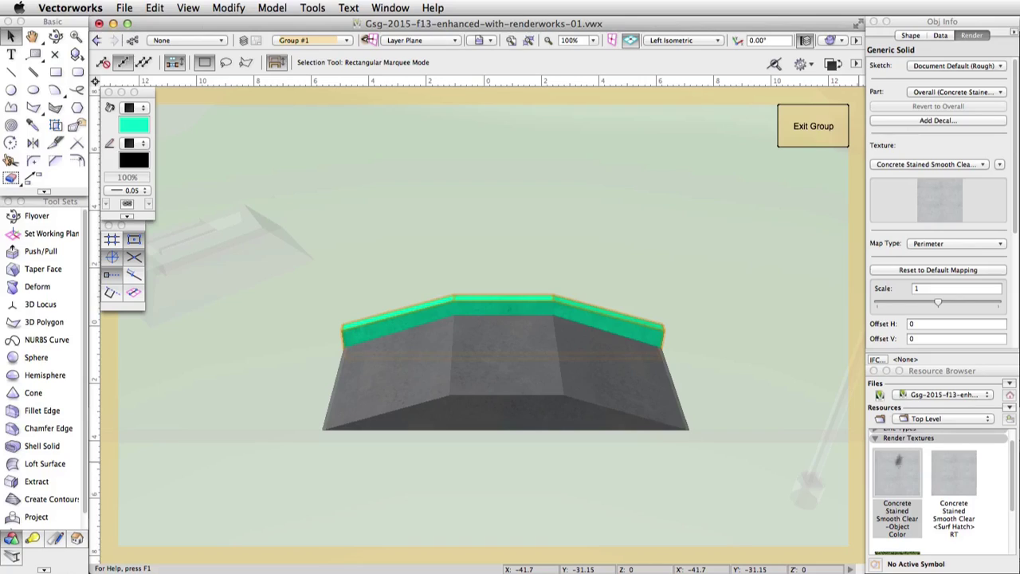
left_click(813, 128)
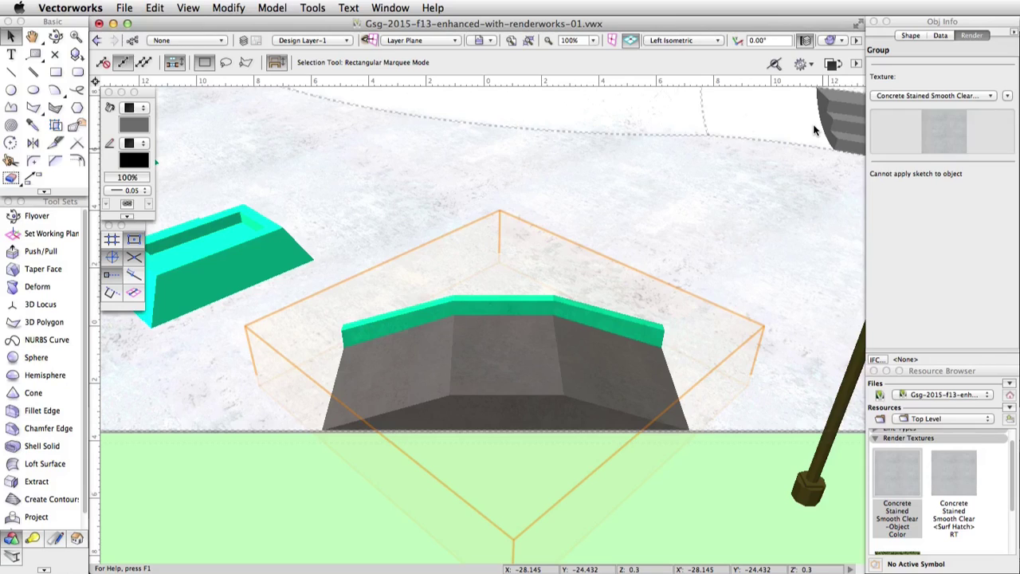
Step: Open the 3D component of the green planter box symbol inside its group for editing and show it in shaded rendering
scroll(686, 369, "down", 3)
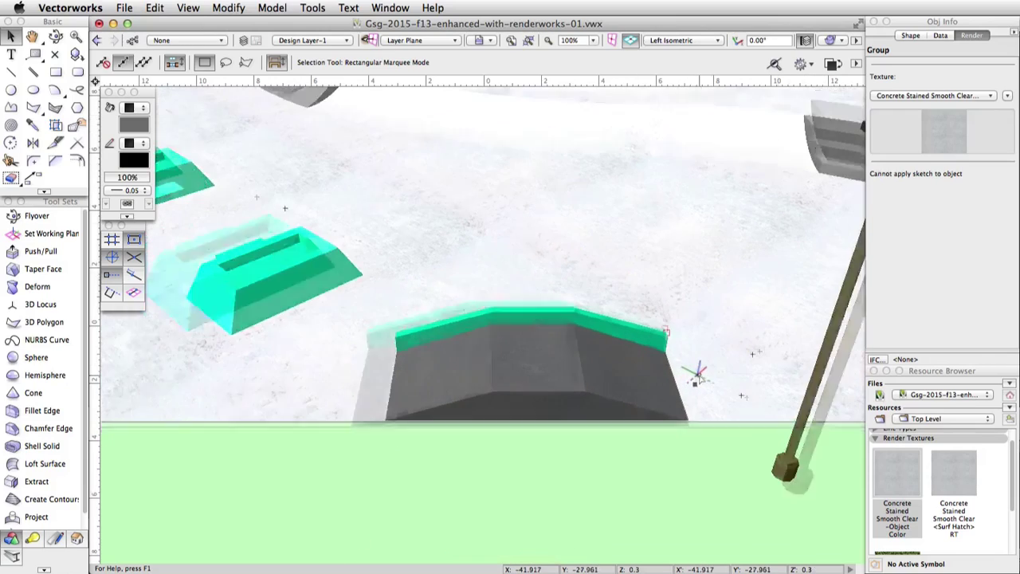
scroll(200, 223, "up", 5)
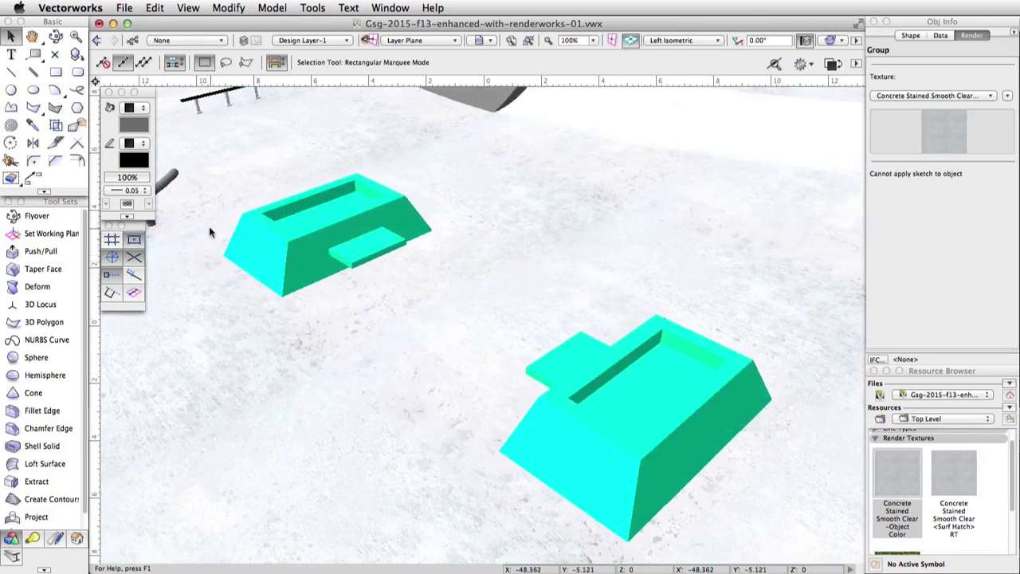
double_click(590, 374)
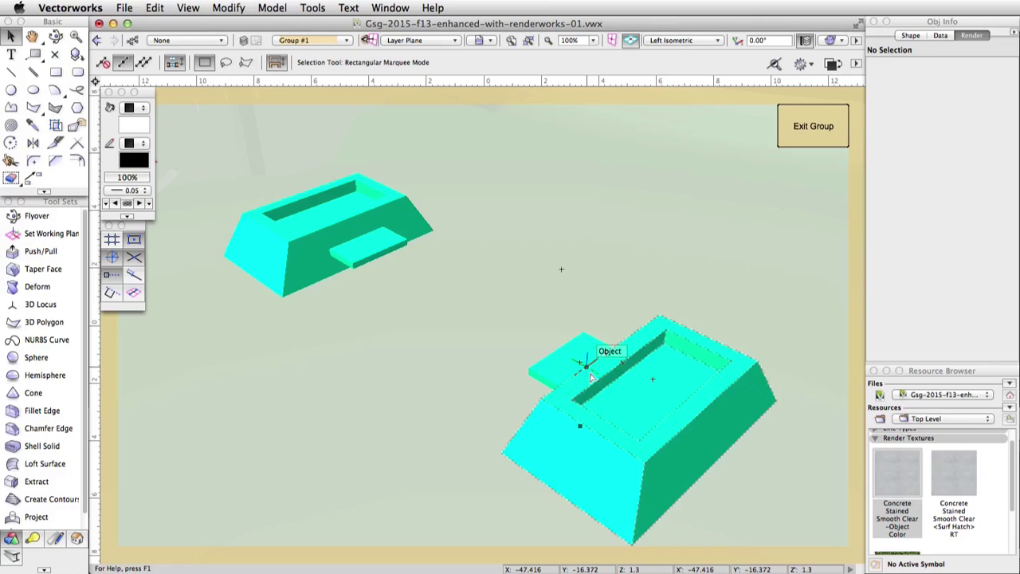
double_click(606, 368)
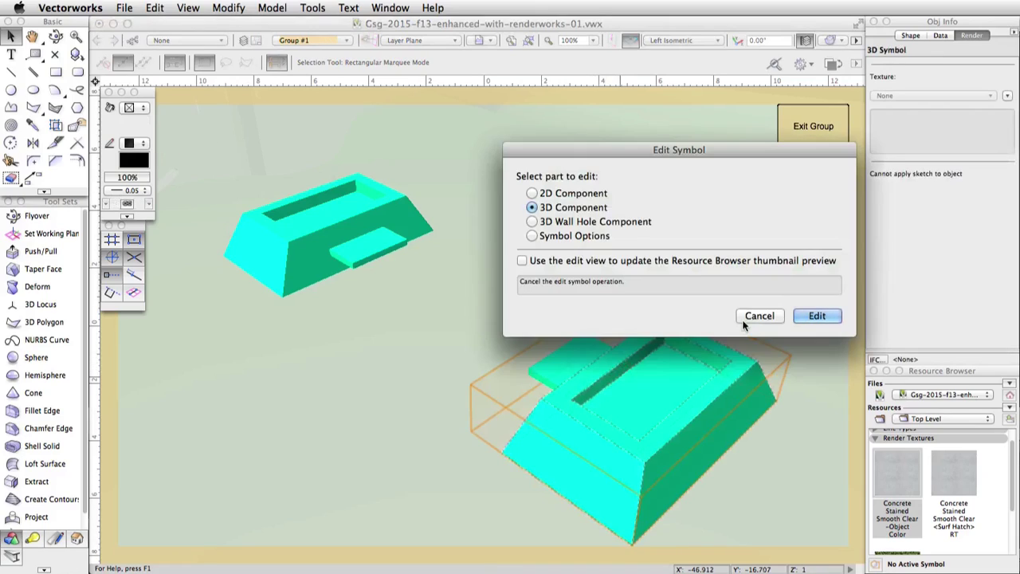
left_click(814, 316)
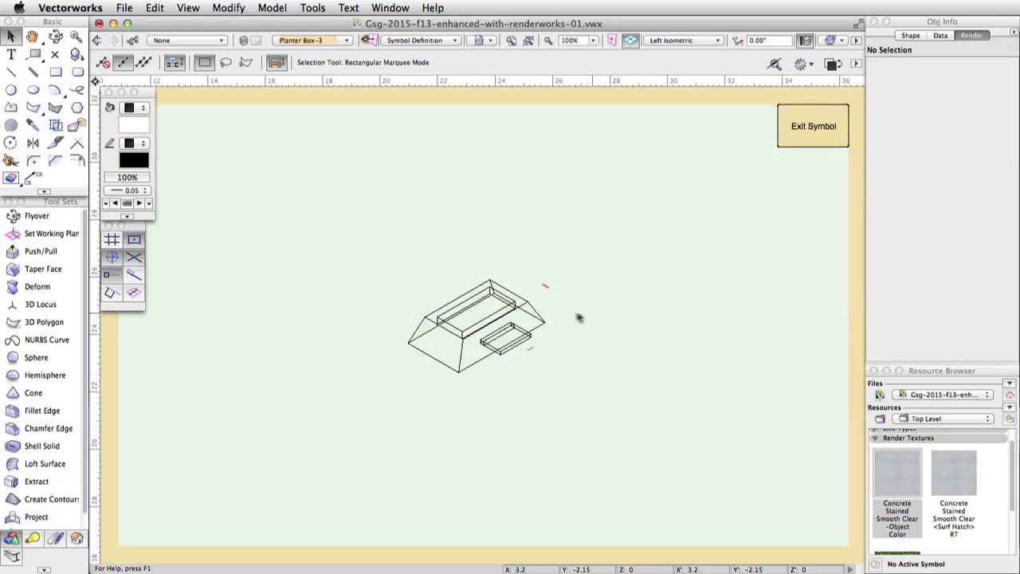
scroll(482, 319, "up", 5)
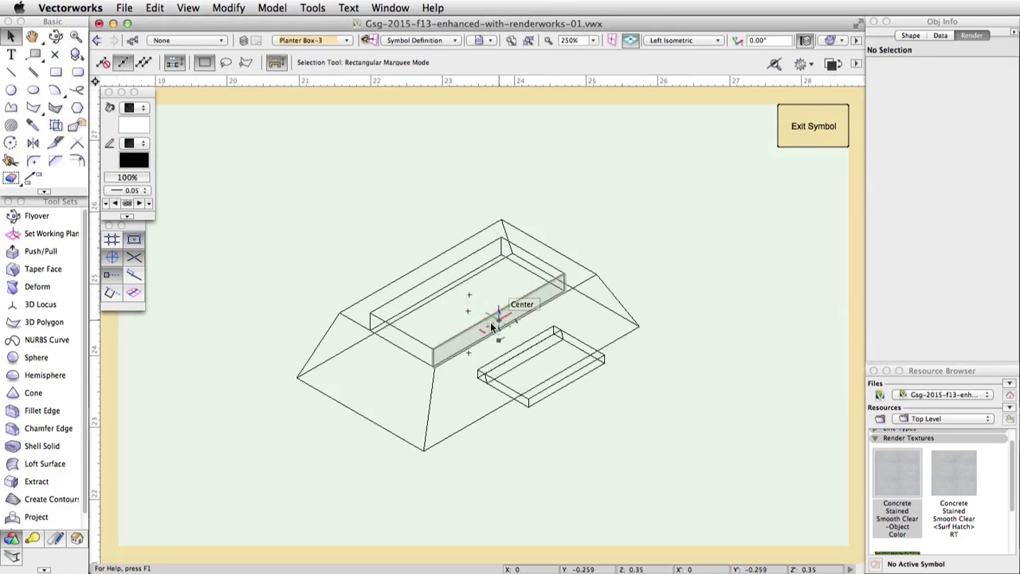
key("super+shift+g")
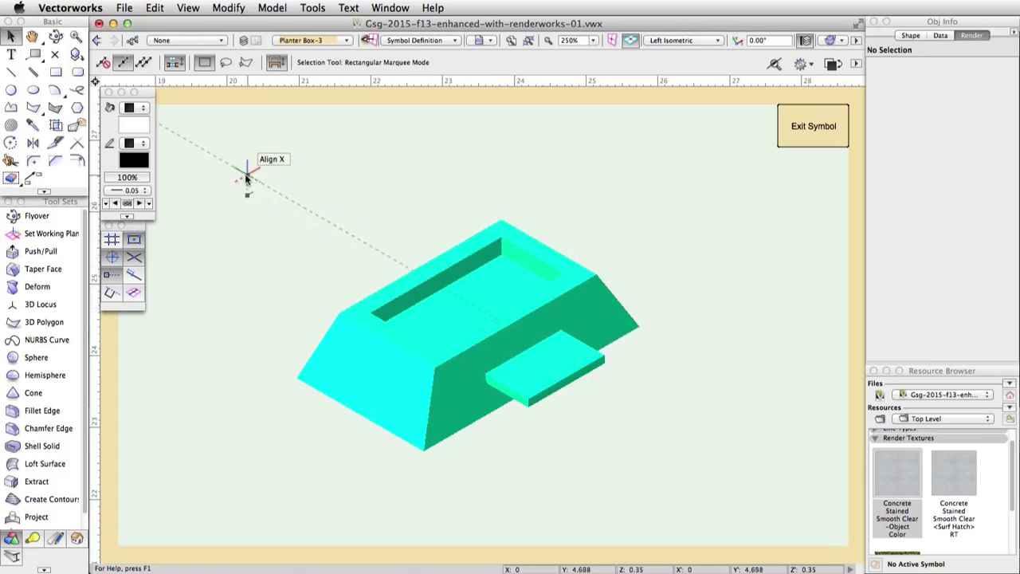
Step: Apply the Concrete Stained Smooth Clear -Object Color texture to both solids of the planter box symbol
left_click_drag(232, 165, 750, 500)
left_click(913, 164)
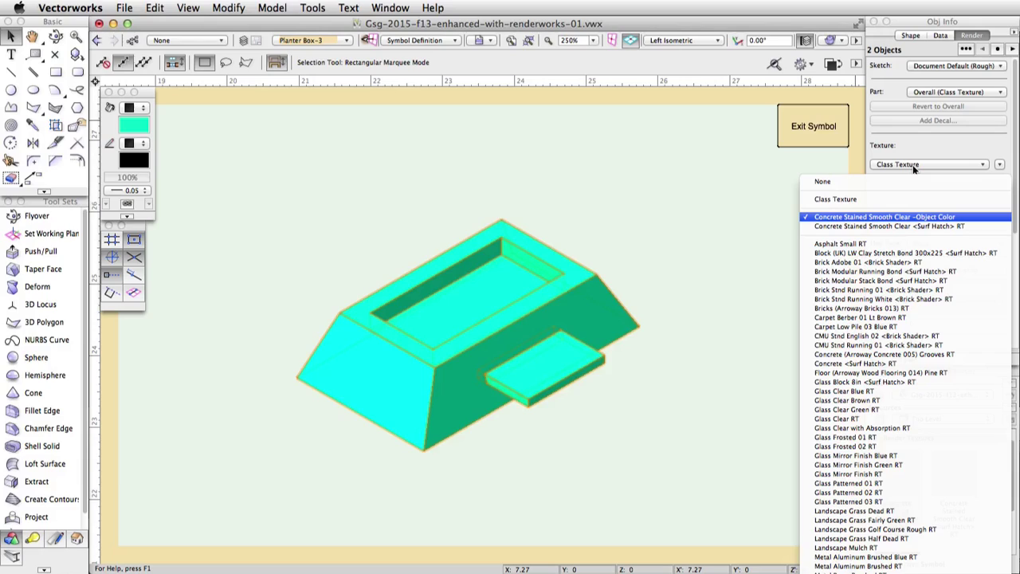
left_click(909, 214)
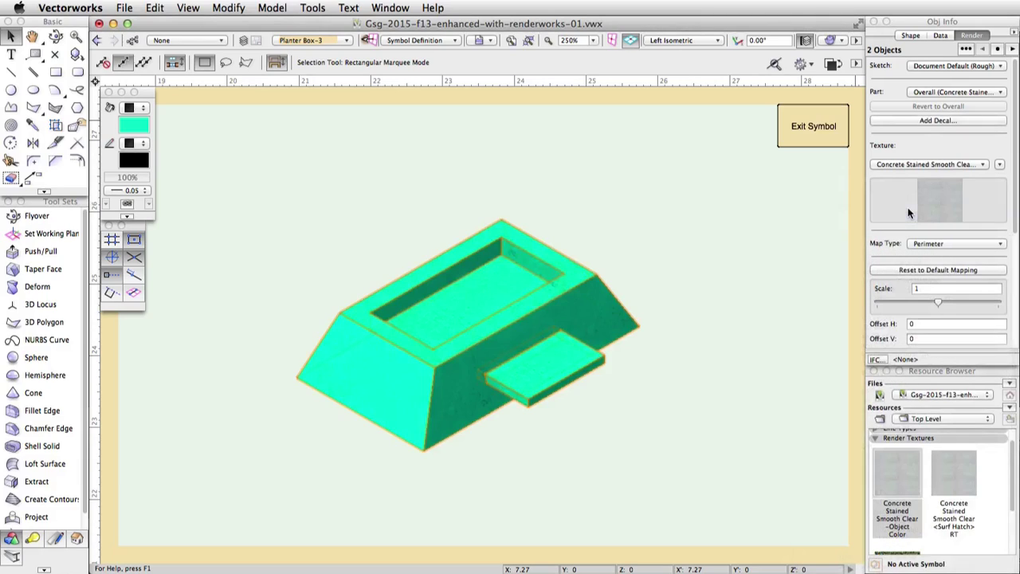
Step: Change the fill color of the planter box's small slab extrude to gray and leave the symbol
left_click(618, 387)
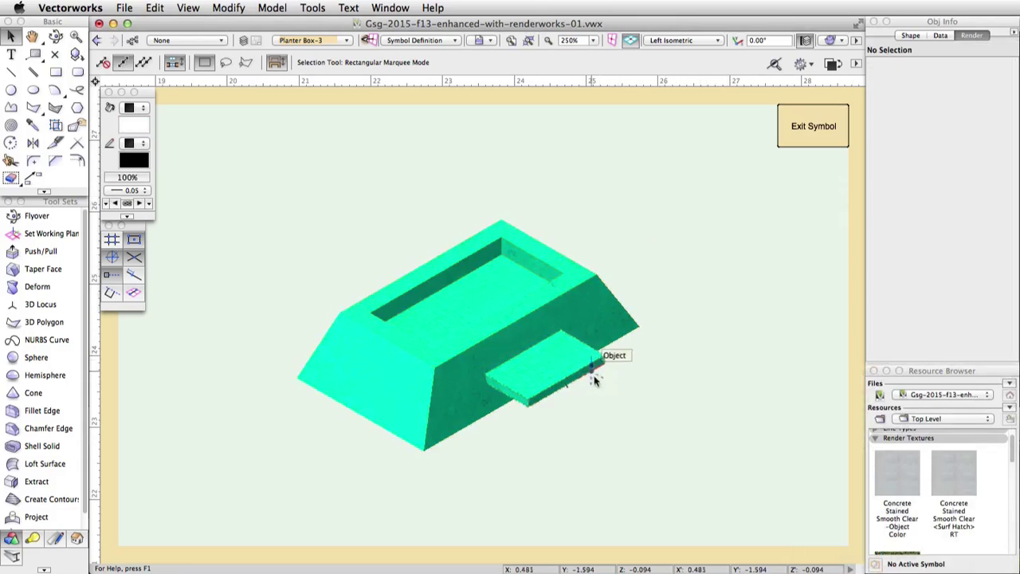
left_click(586, 375)
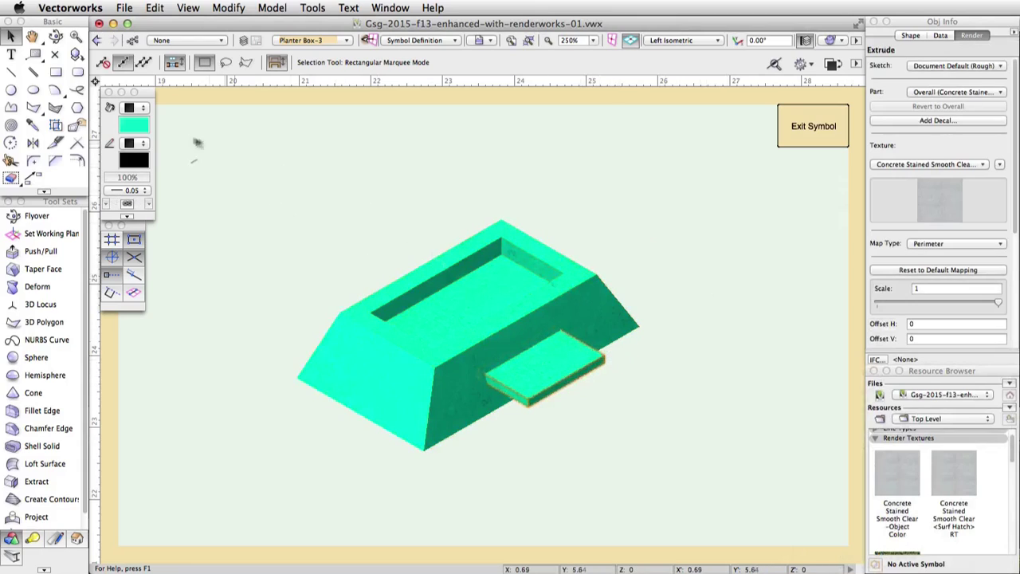
left_click(145, 125)
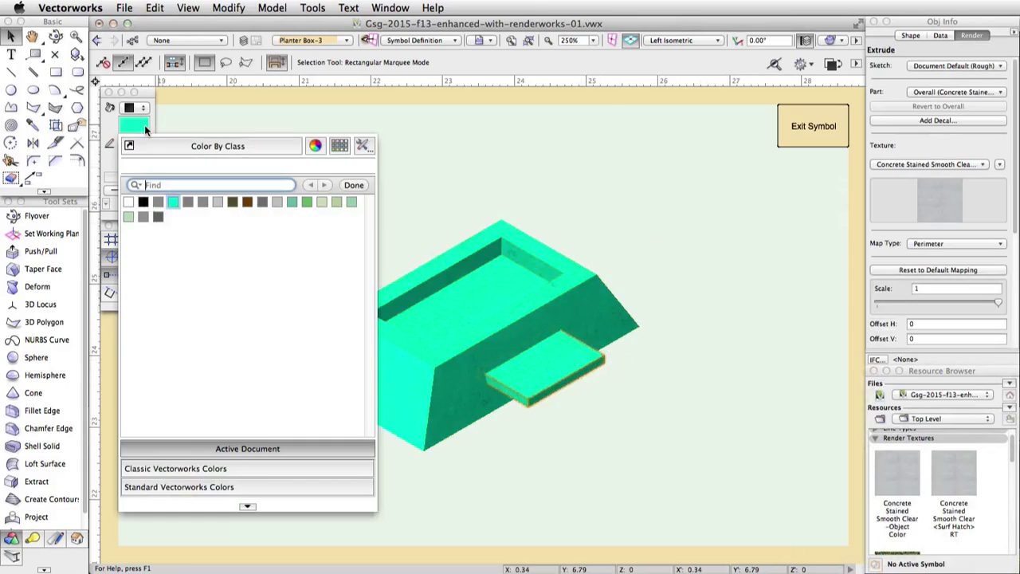
left_click(159, 201)
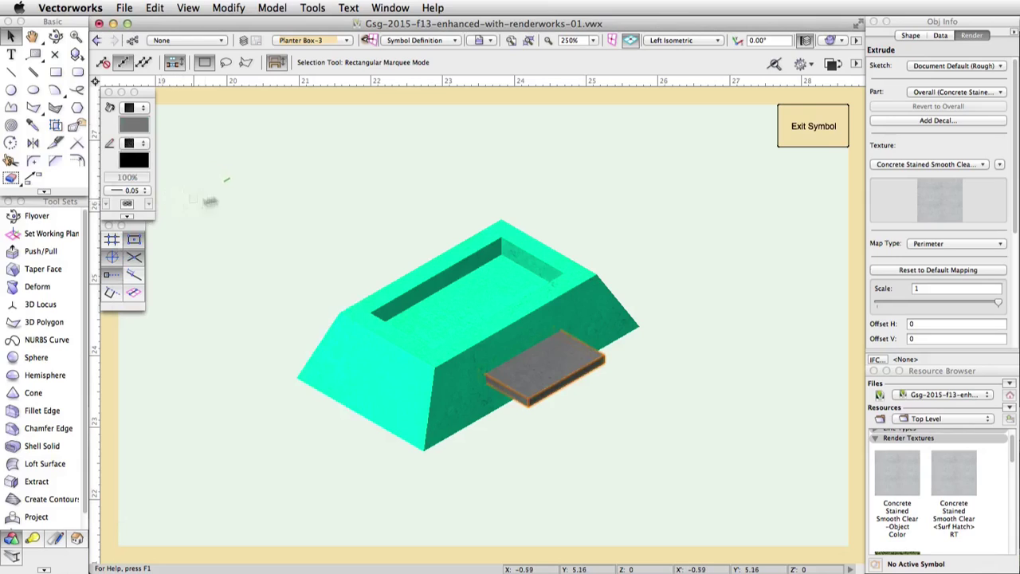
left_click(806, 144)
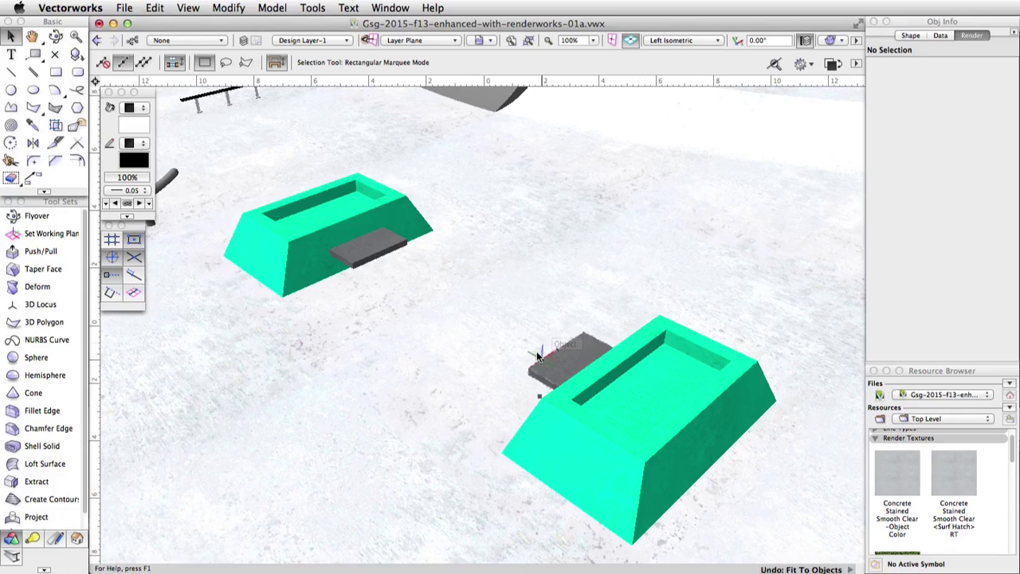
Step: Apply the Concrete Stained Smooth Clear -Object Color texture to the curved gray ramp
scroll(478, 100, "up", 5)
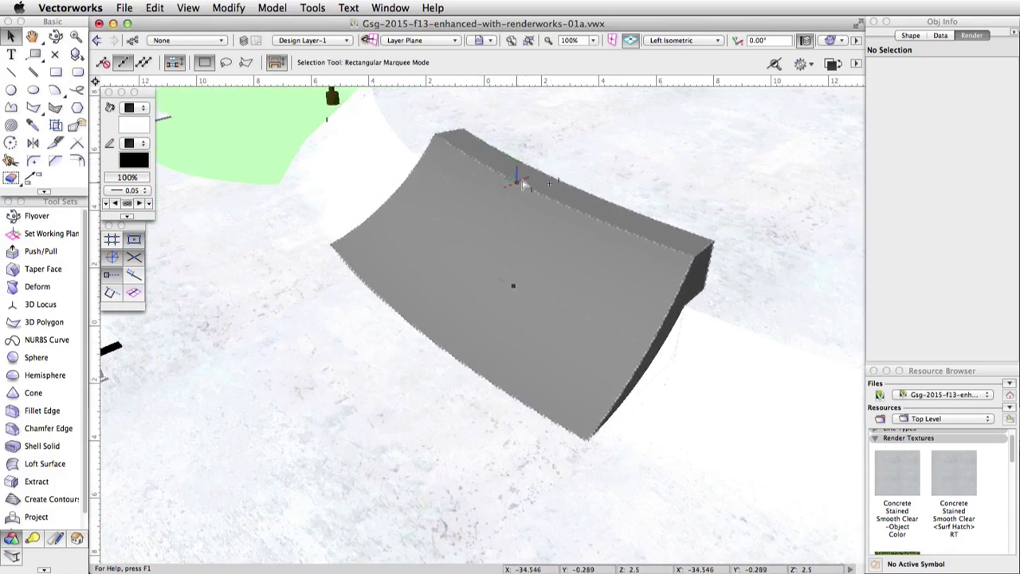
left_click(522, 182)
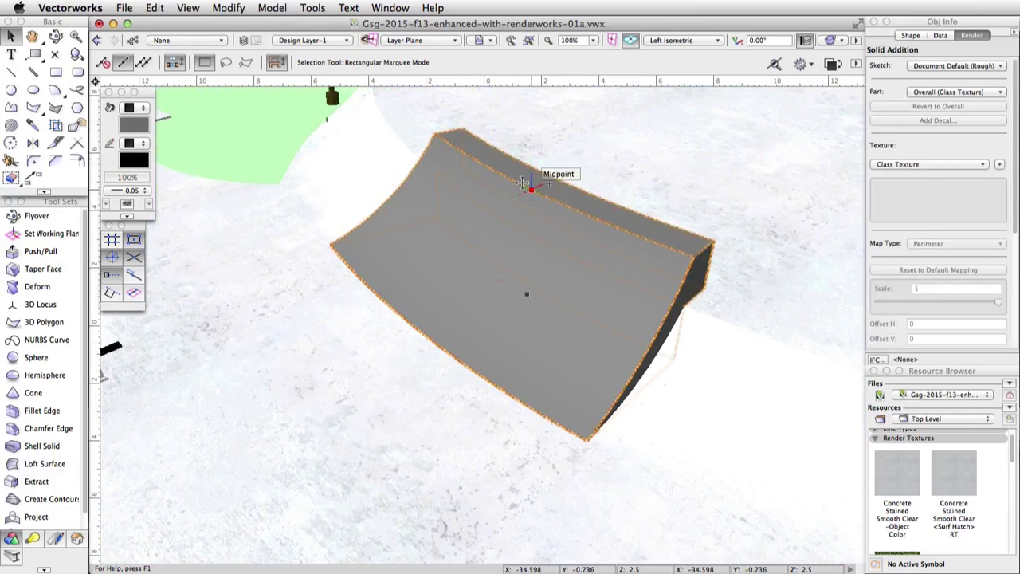
left_click(904, 165)
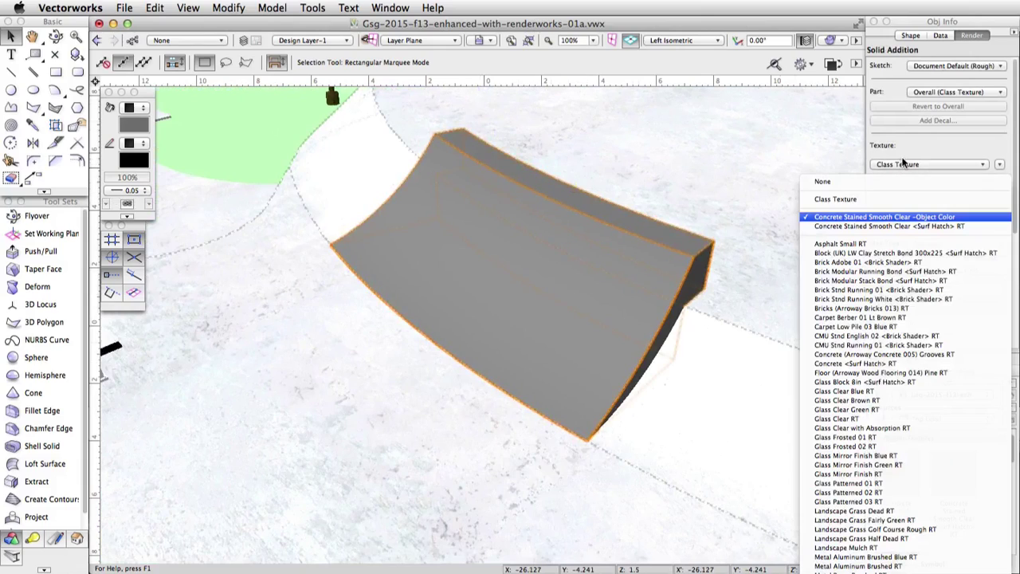
left_click(903, 215)
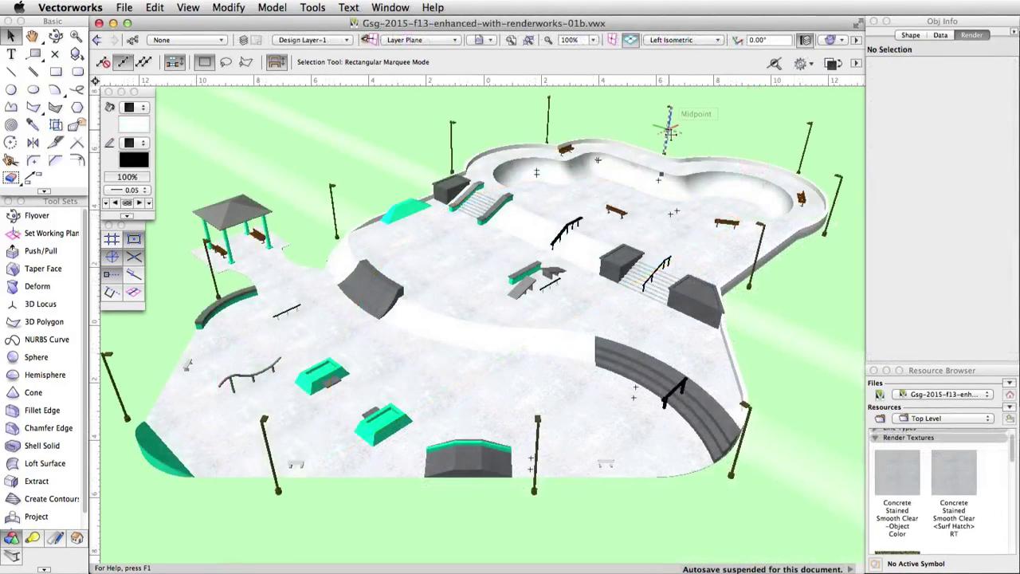
Step: Apply the Concrete Stained Smooth Clear -Object Color texture to the NURBS surface forming the floor of the bowl
scroll(670, 131, "up", 8)
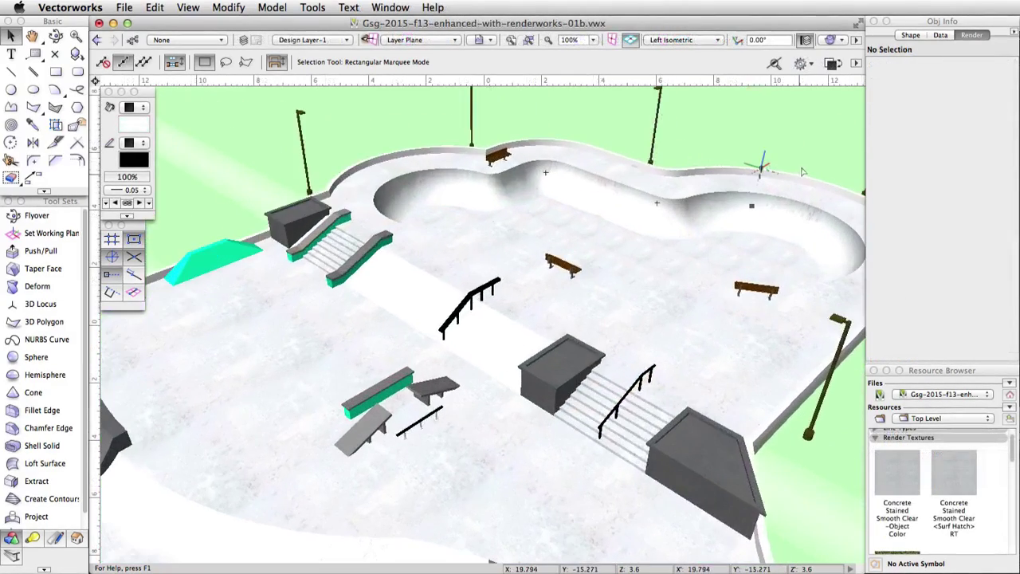
scroll(786, 163, "up", 2)
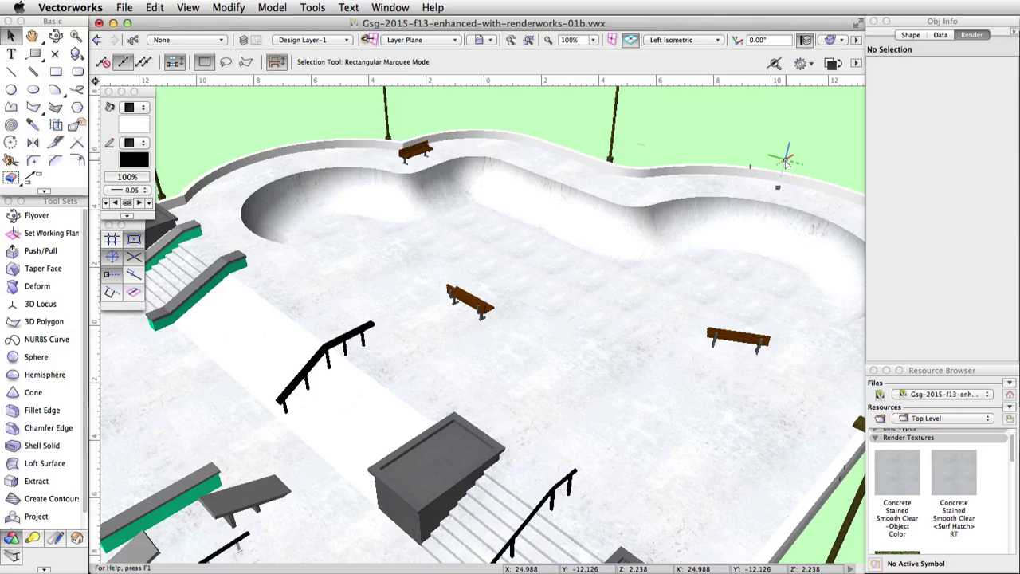
left_click(615, 264)
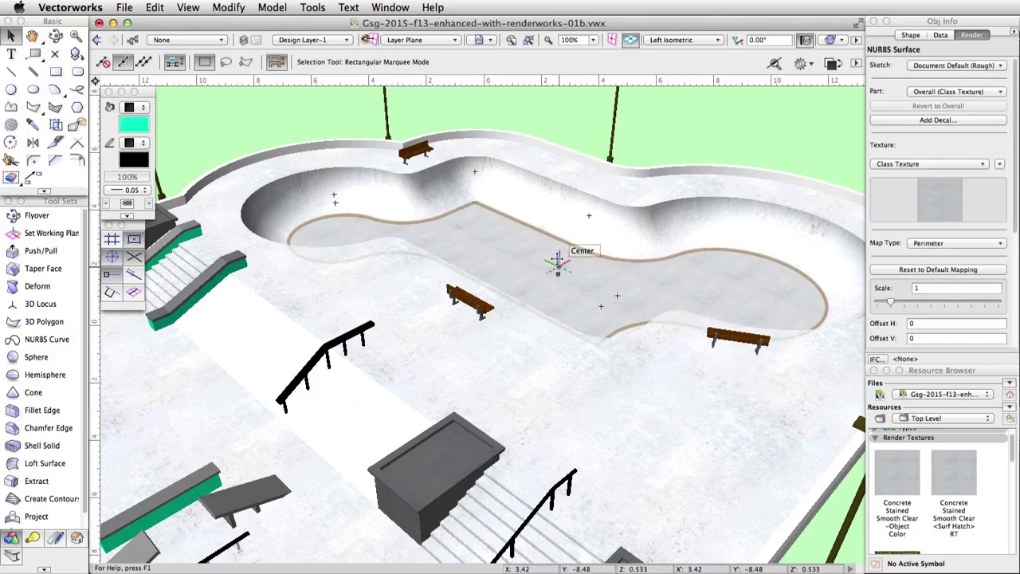
left_click(889, 164)
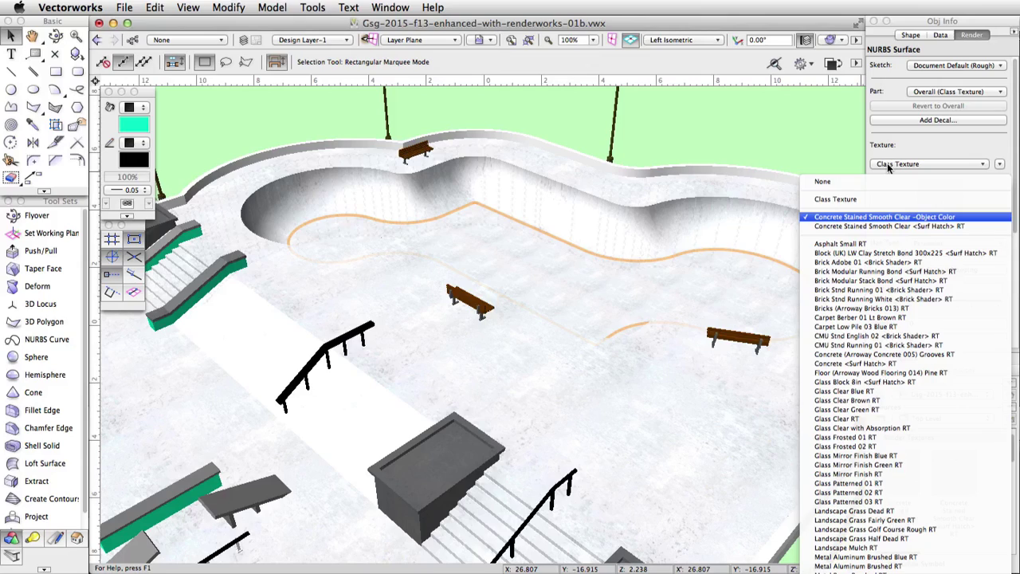
left_click(893, 214)
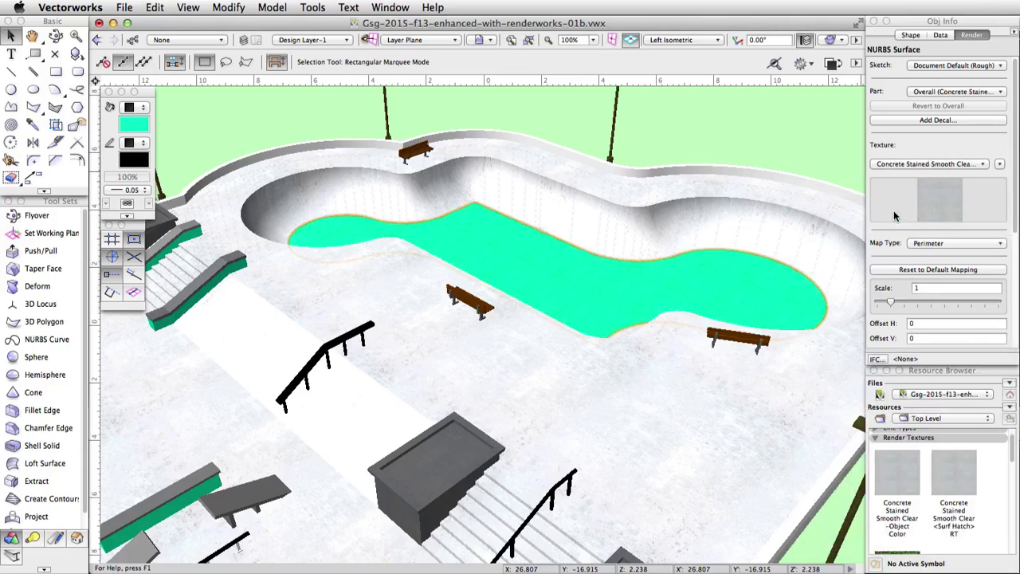
Step: Change the bowl floor's texture map type to Plane and enlarge its texture frame to a scale of about 1.92
left_click(56, 126)
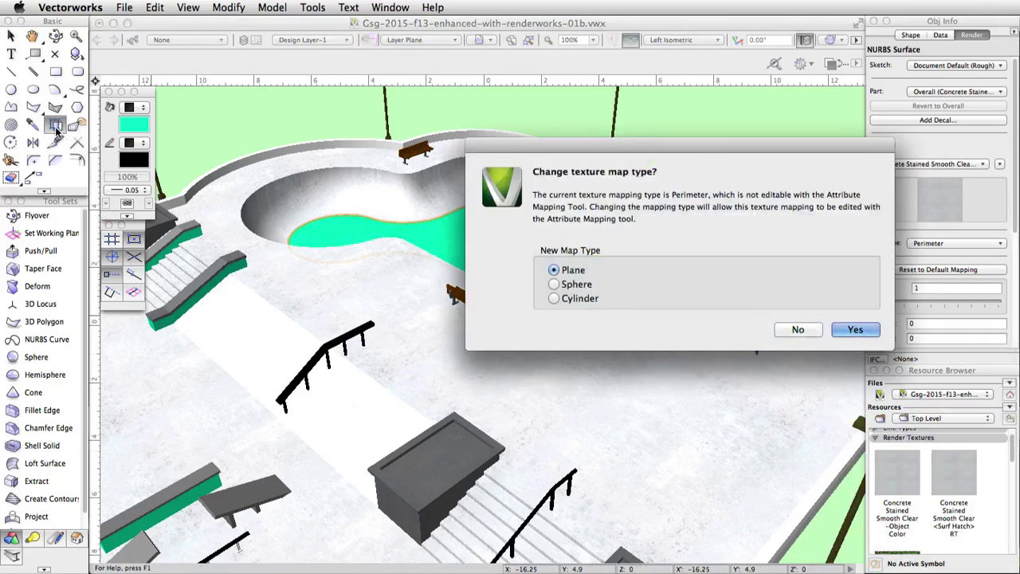
left_click(849, 331)
left_click(553, 292)
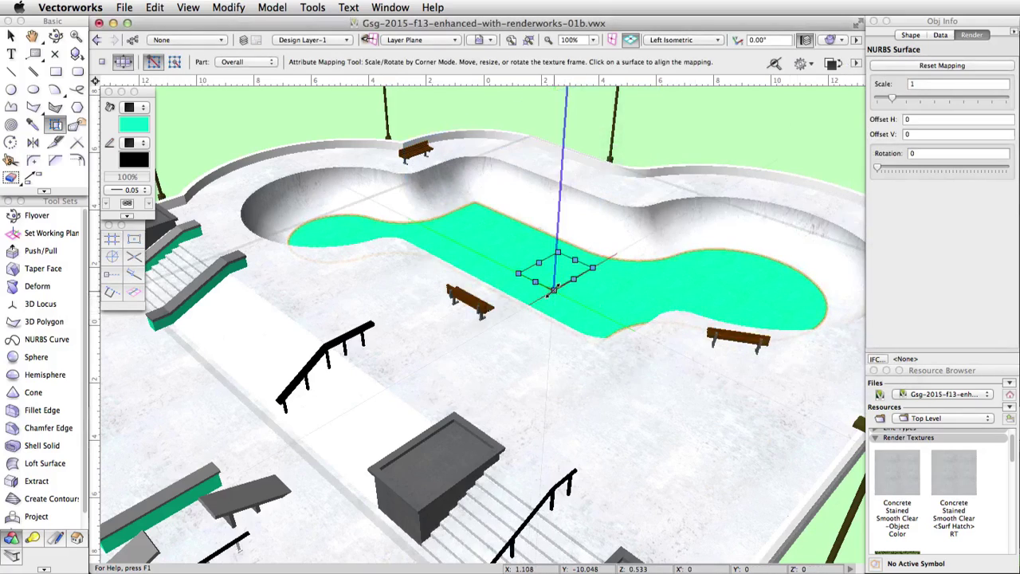
left_click_drag(552, 292, 551, 335)
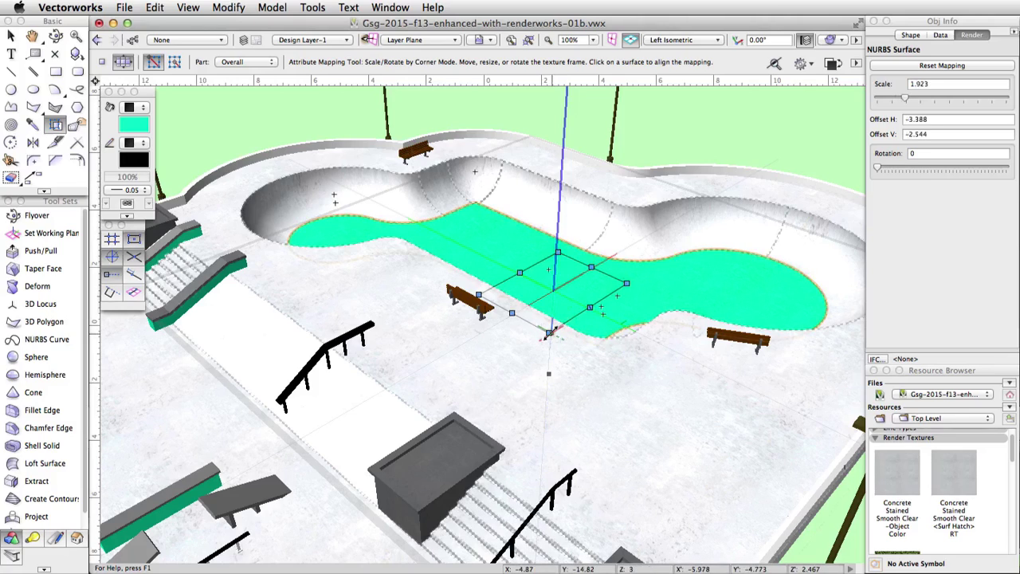
key("x")
key("x")
Step: Load the Textures_Exterior Finishes.vwx library into the Resource Browser for texturing the pavilion
scroll(749, 325, "down", 6)
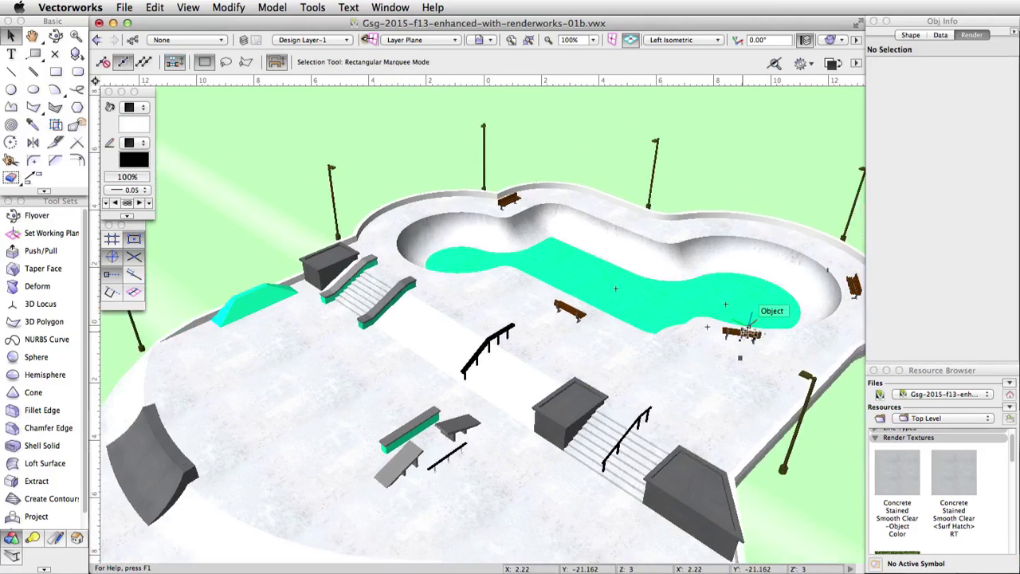
scroll(269, 347, "up", 8)
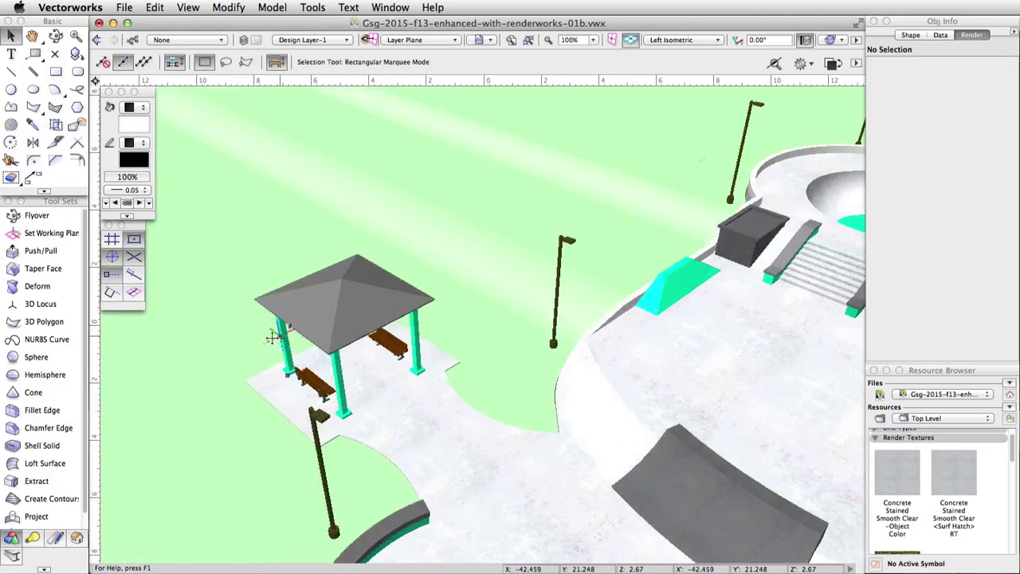
scroll(269, 350, "up", 3)
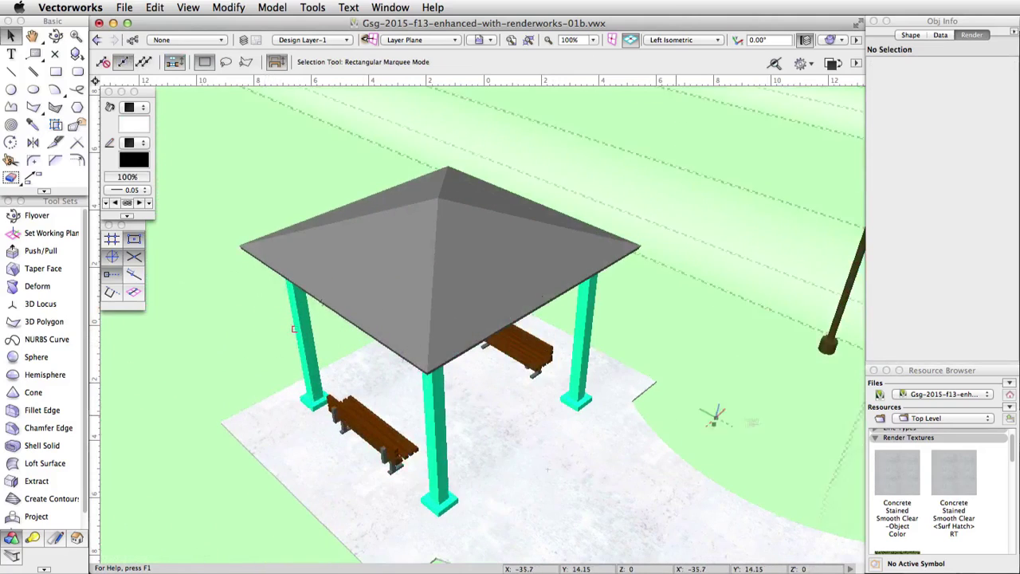
left_click(941, 394)
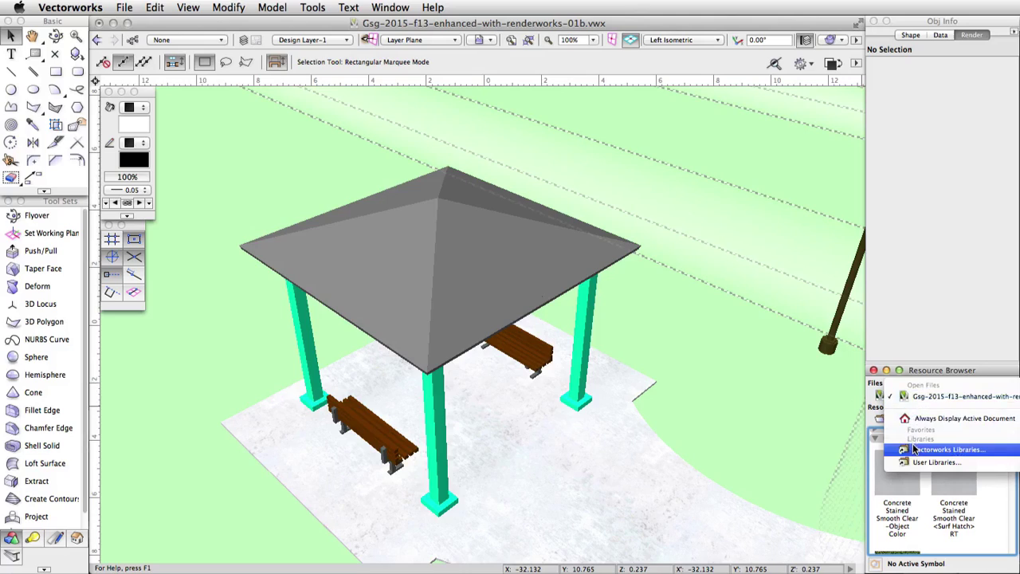
left_click(949, 450)
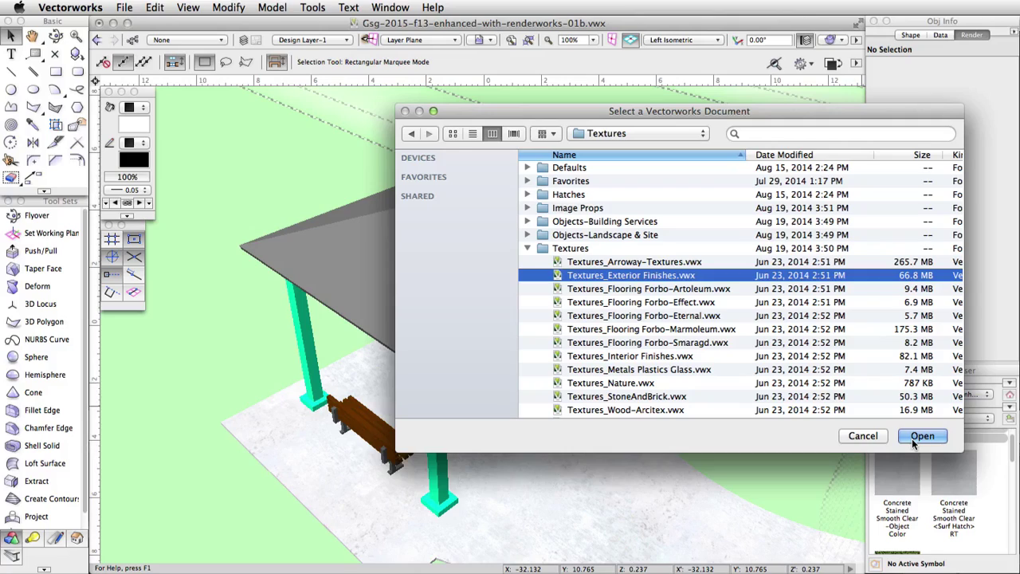
left_click(921, 436)
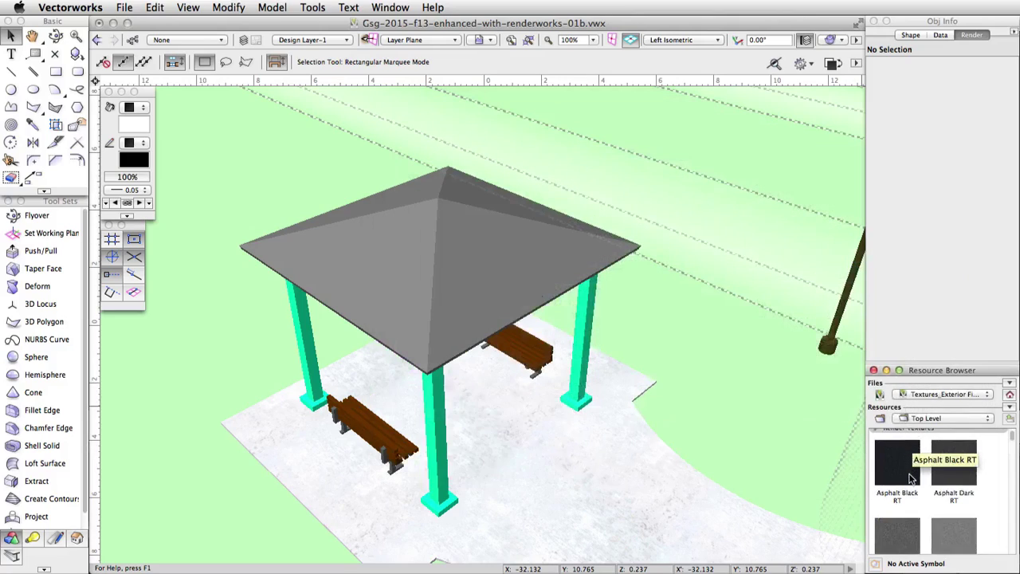
Step: Apply the Shingles White <Surf Hatch> RT texture to the pavilion roof
scroll(911, 477, "down", 10)
left_click(897, 498)
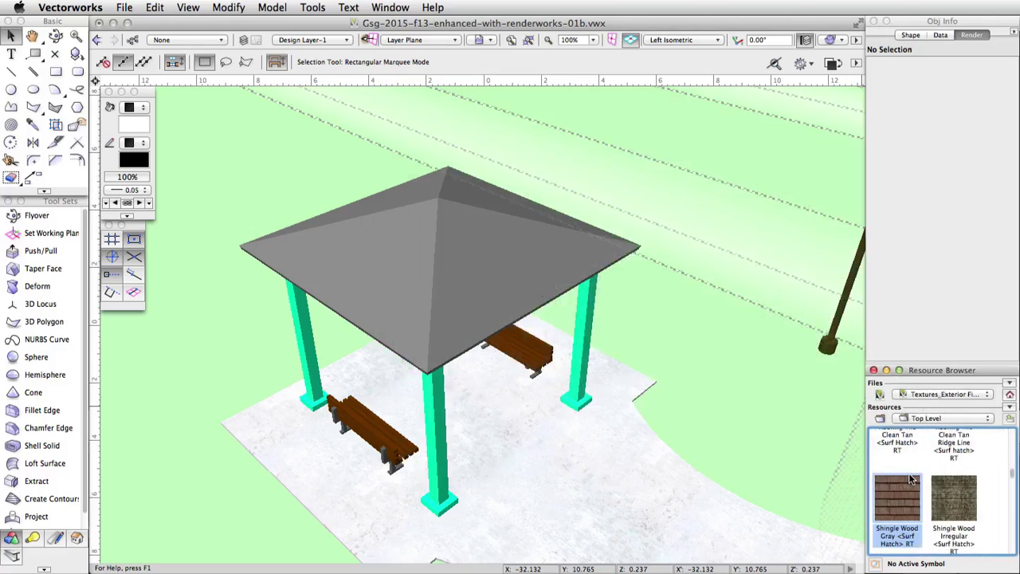
scroll(912, 476, "down", 10)
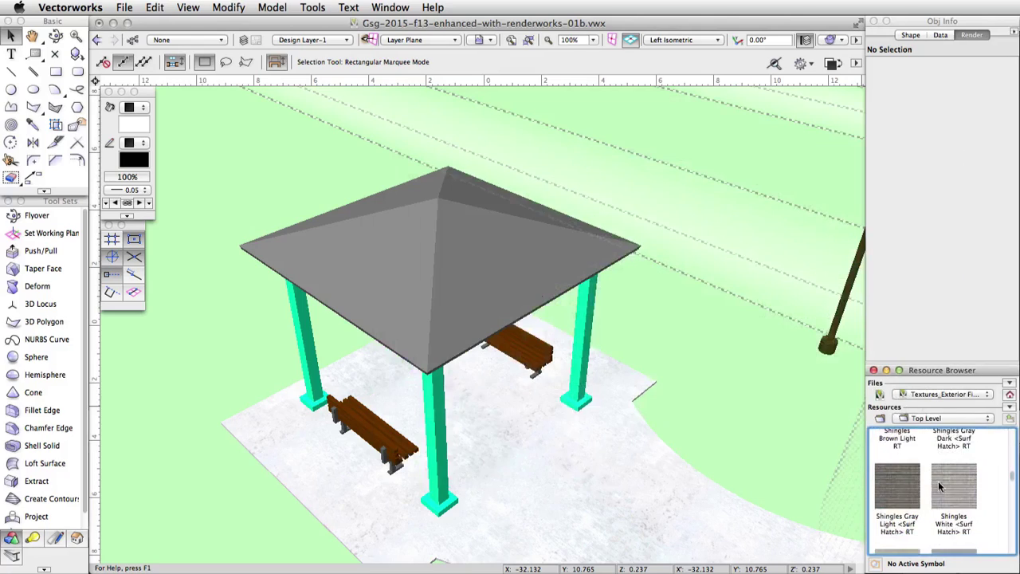
left_click_drag(939, 481, 484, 210)
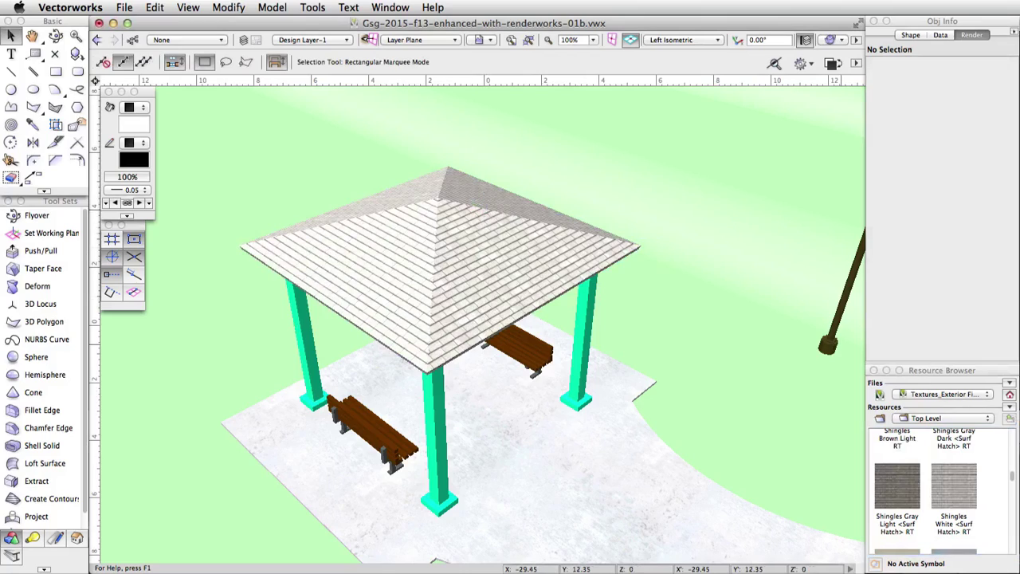
Step: Edit the imported Shingles White <Surf Hatch> RT texture so its color image filter is Use Object Fill
left_click(1011, 395)
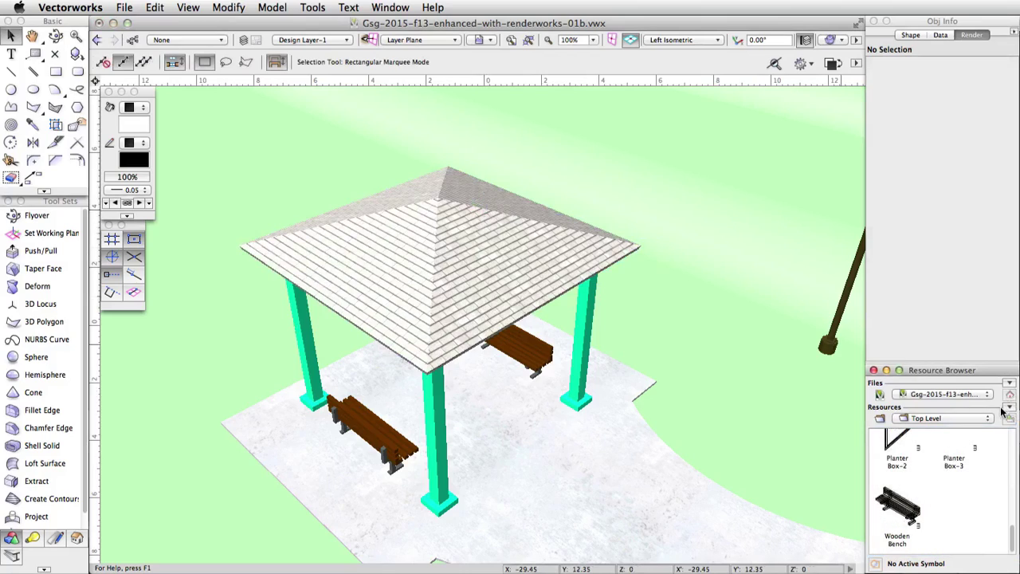
scroll(930, 495, "up", 3)
right_click(936, 469)
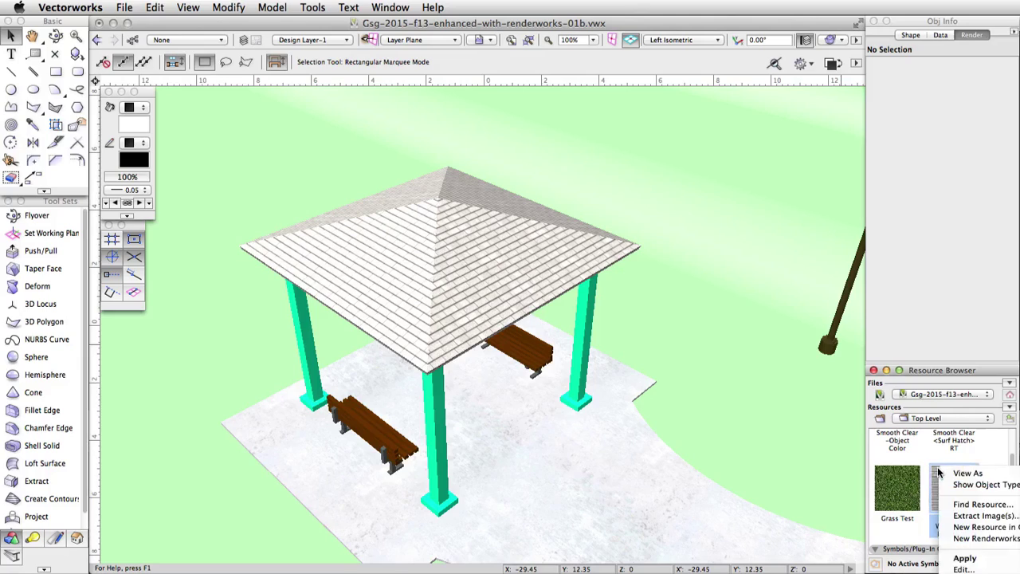
left_click(962, 570)
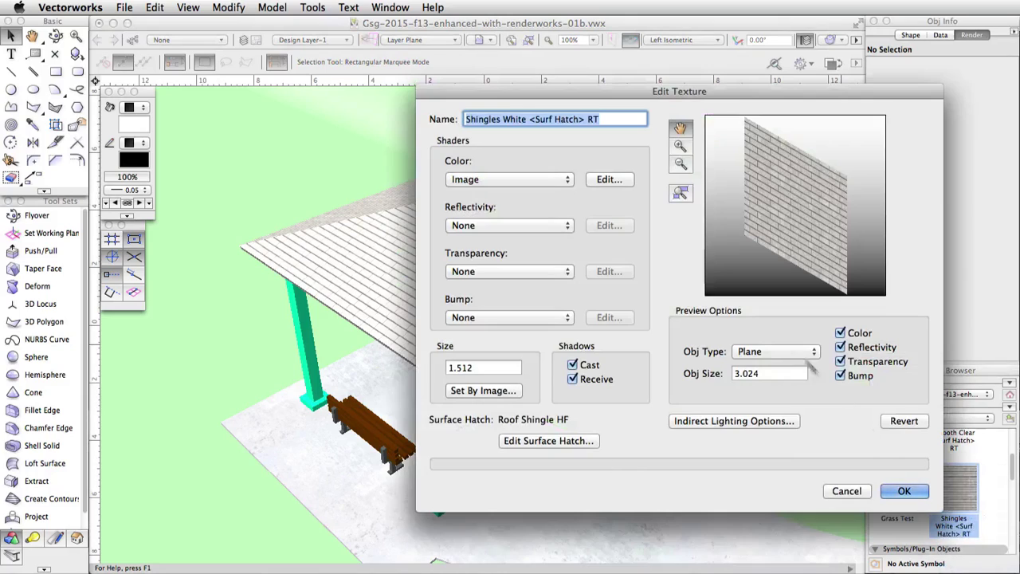
left_click(608, 179)
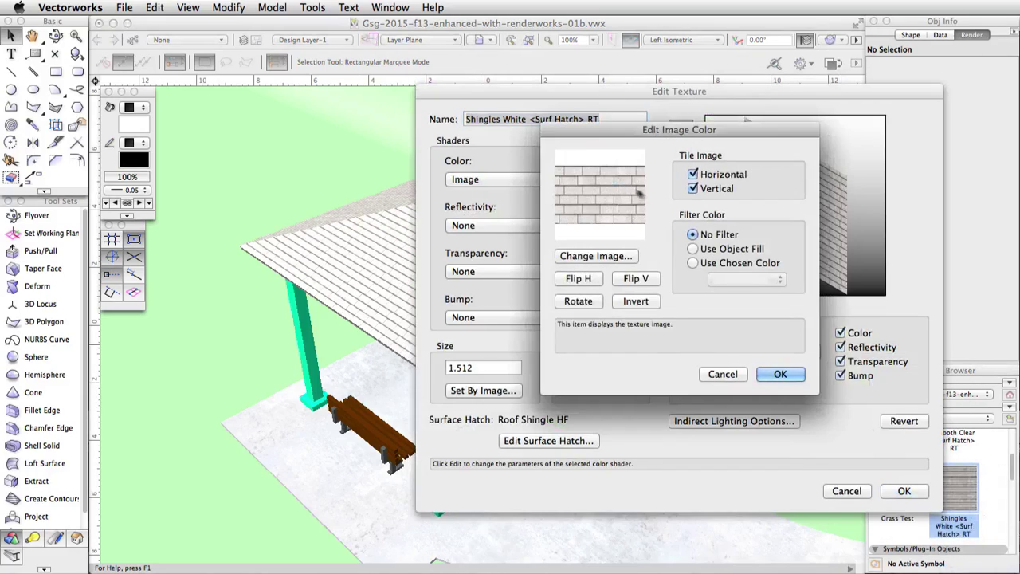
left_click(694, 249)
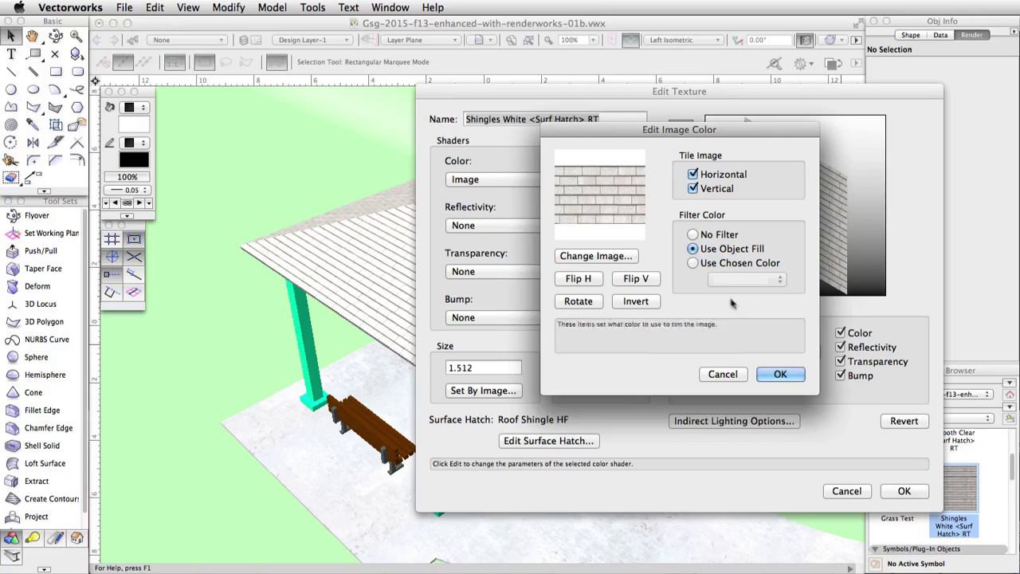
left_click(779, 373)
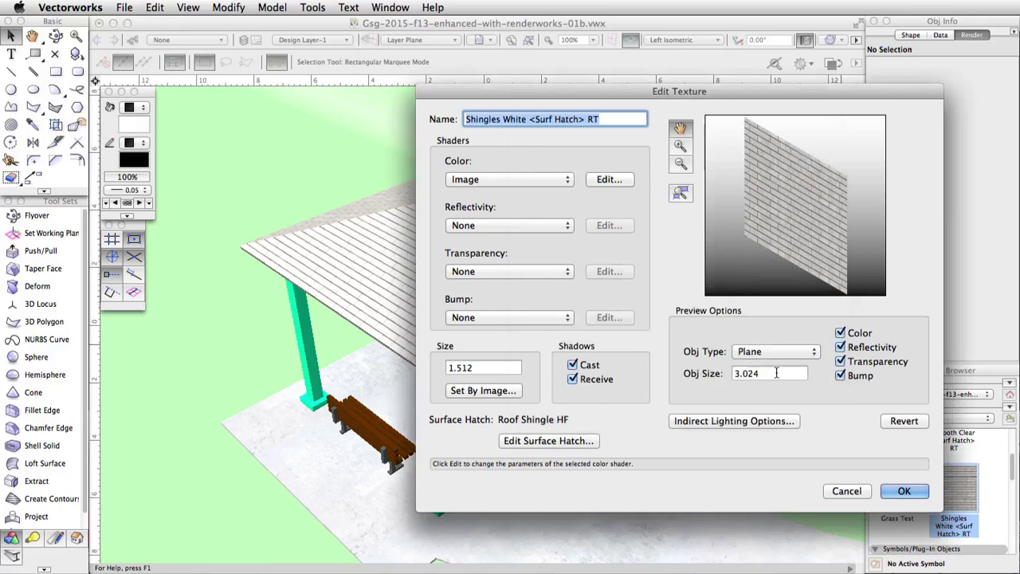
Step: Rename the shingle texture to "Shingles - Object Color" and accept the texture edits
left_click_drag(638, 119, 500, 119)
type("- Object Color")
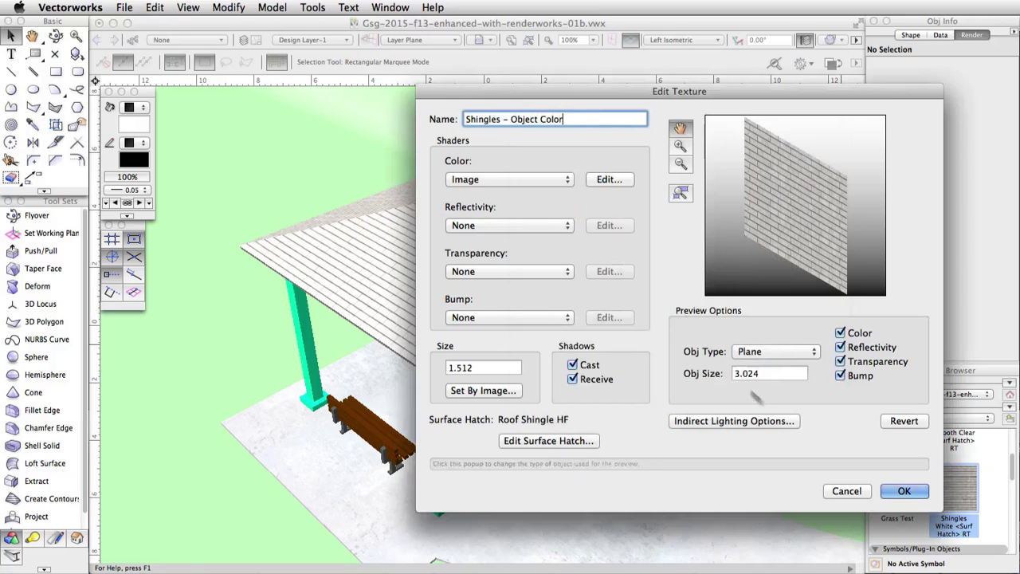
left_click(889, 490)
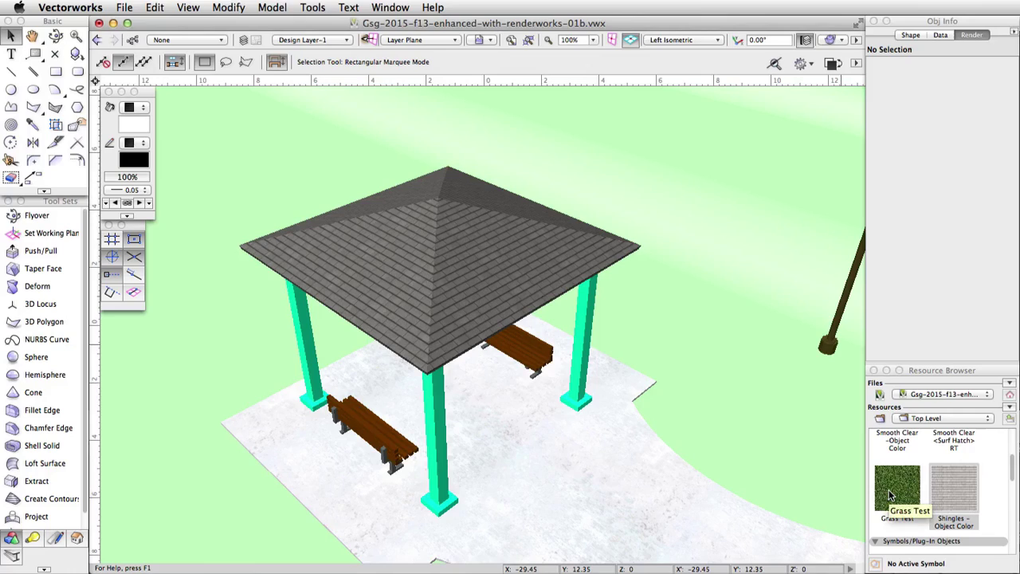
Step: Load the Textures_Metals Plastics Glass.vwx library into the Resource Browser
left_click(909, 393)
left_click(911, 450)
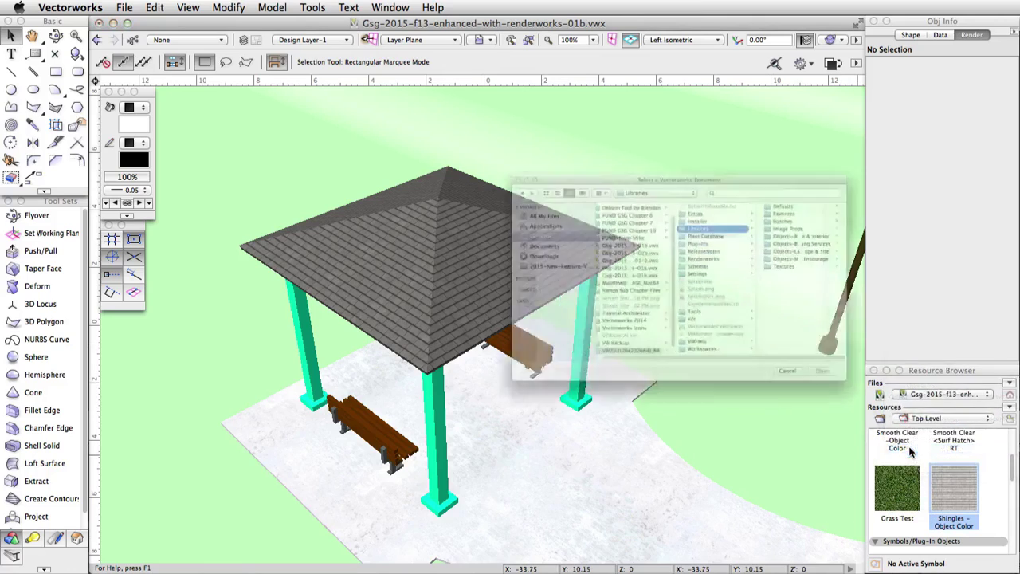
left_click(857, 259)
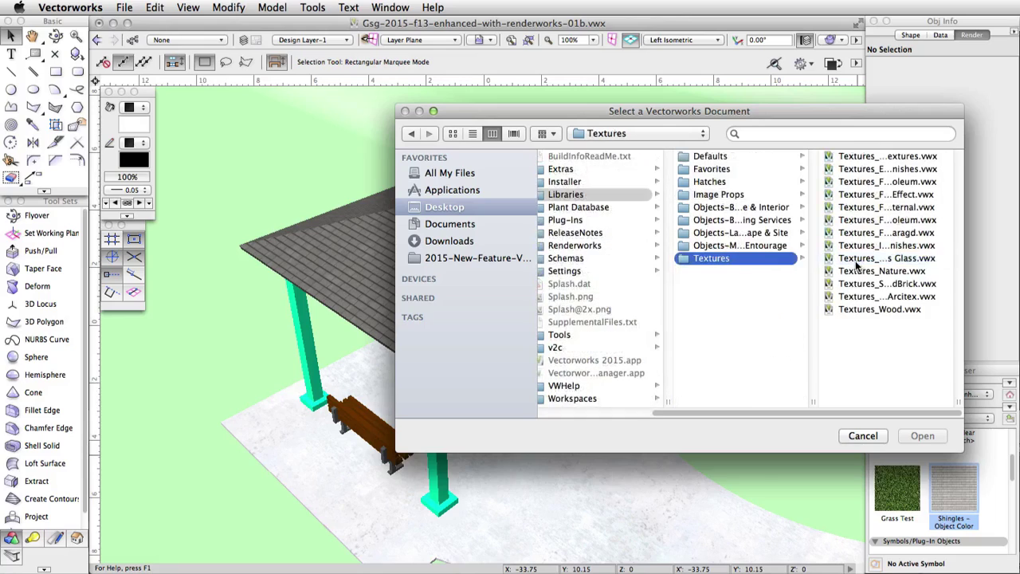
left_click(849, 261)
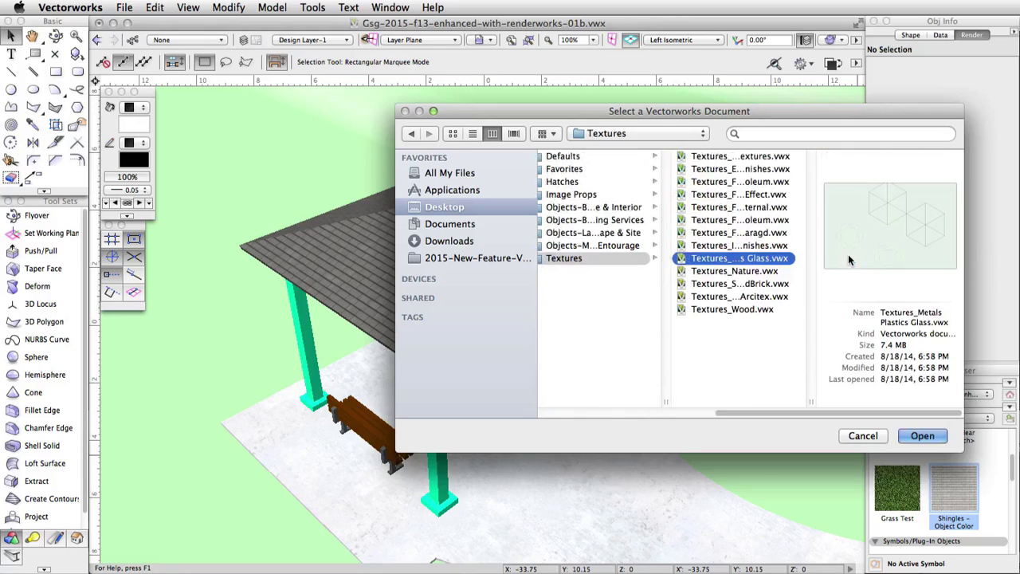
left_click(911, 436)
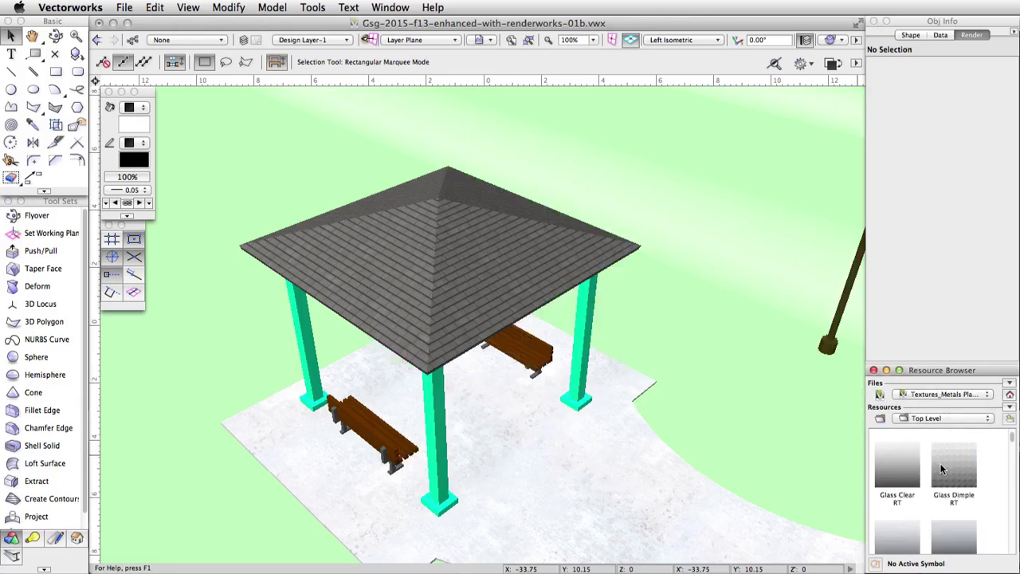
Step: Apply the Metal Stainless Steel RT texture to the curved grind rail on the skatepark floor
scroll(941, 470, "down", 10)
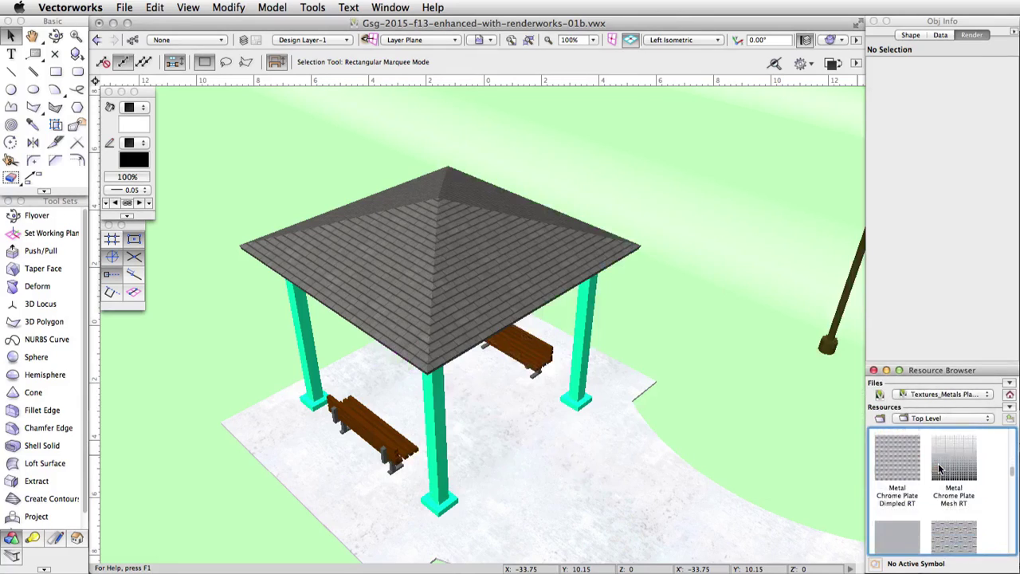
scroll(938, 463, "down", 6)
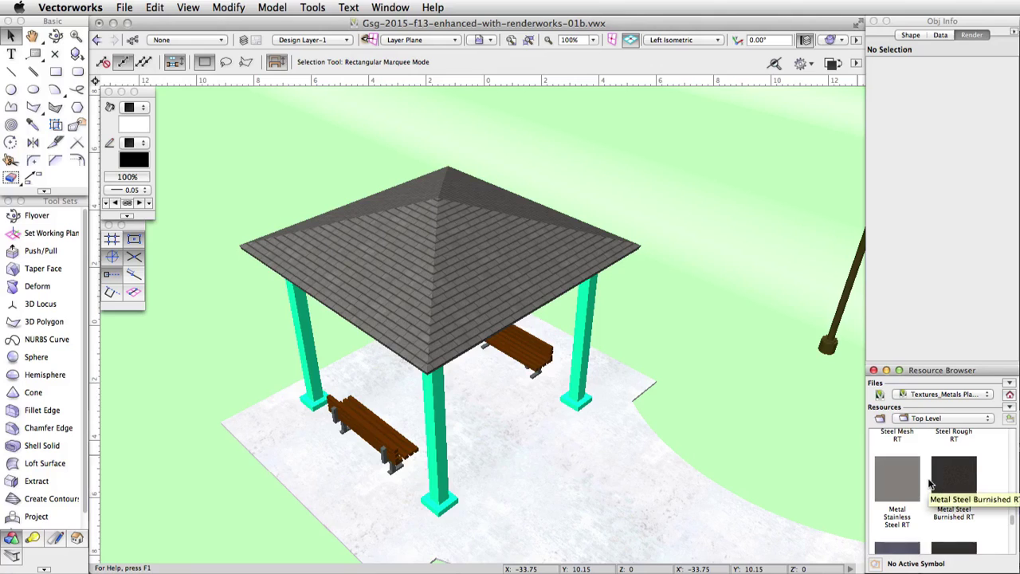
scroll(498, 167, "down", 5)
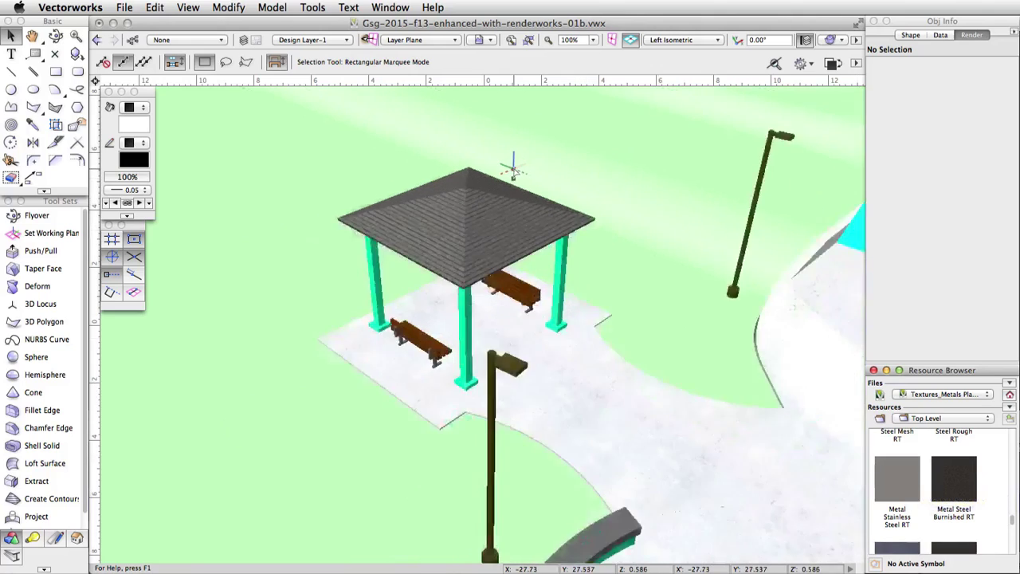
scroll(485, 159, "down", 2)
scroll(558, 383, "up", 10)
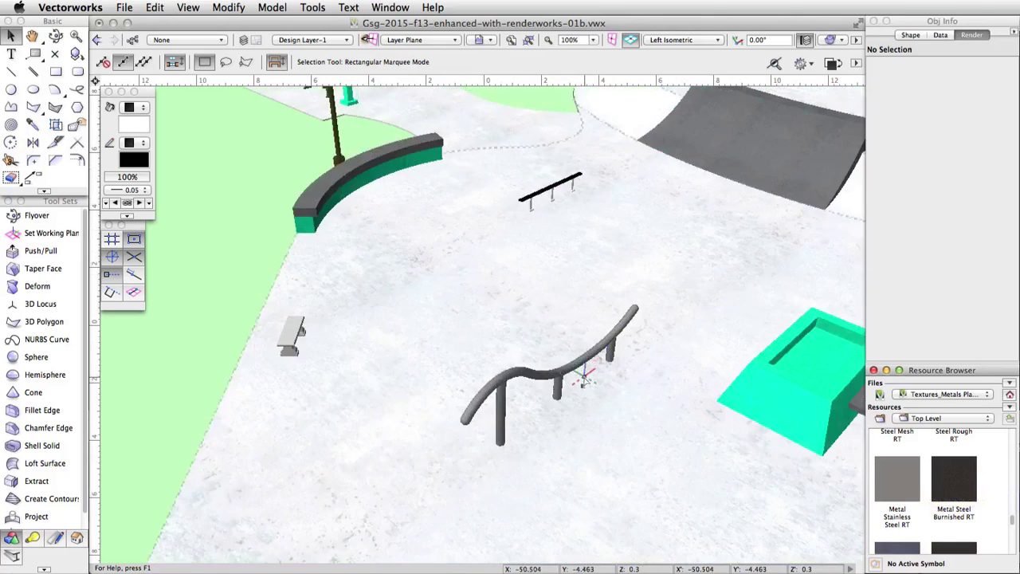
left_click(533, 373)
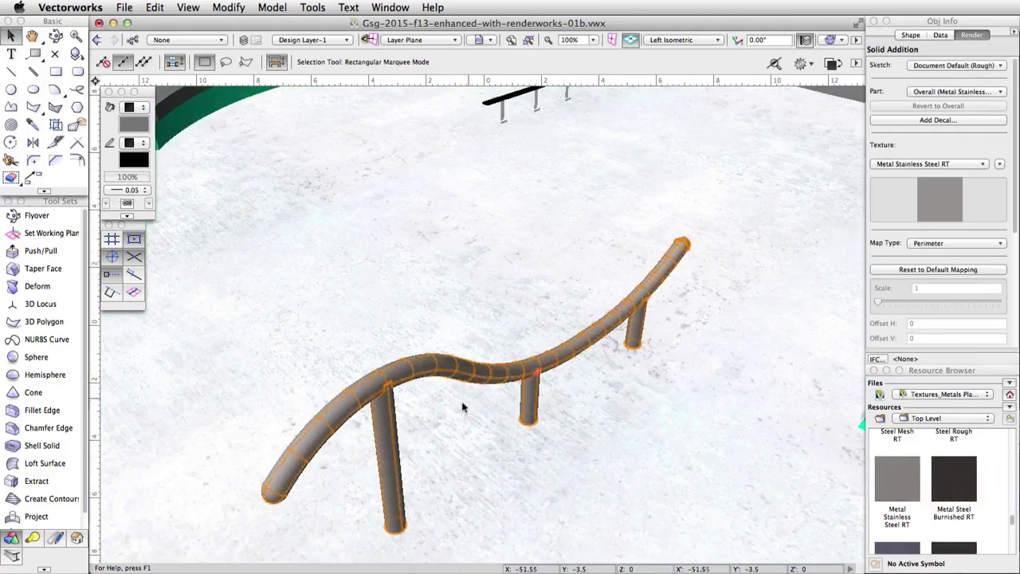
Step: Open the 3D component of the straight black-topped Long Rail symbol for editing
scroll(464, 415, "down", 2)
scroll(526, 100, "up", 4)
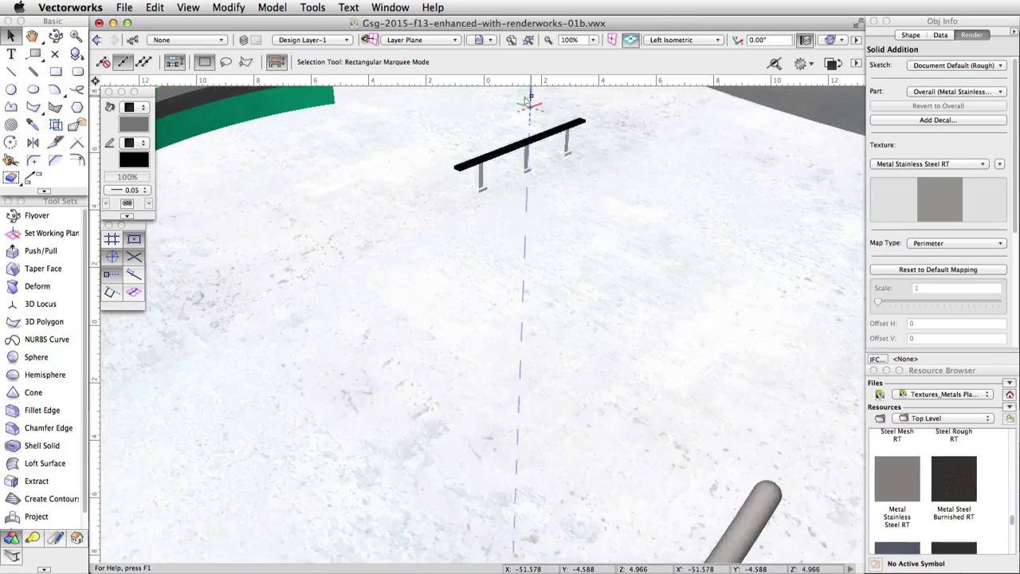
scroll(534, 239, "up", 5)
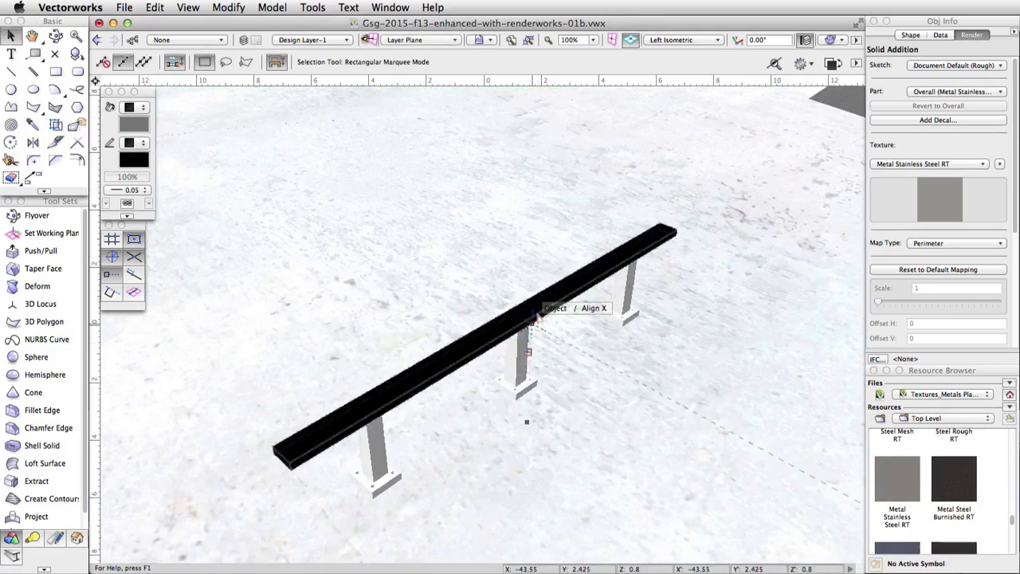
left_click(539, 316)
double_click(539, 316)
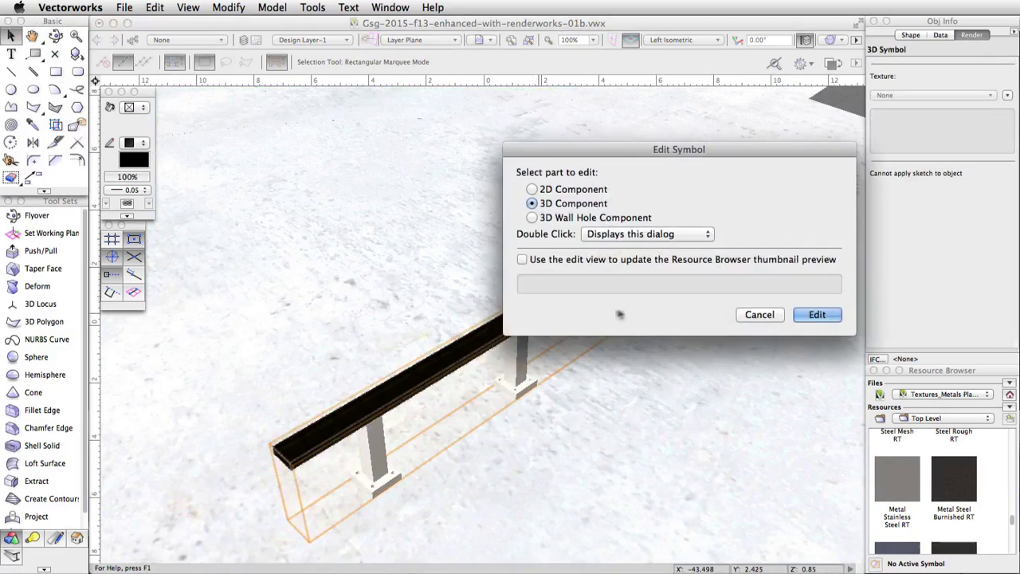
left_click(817, 315)
Step: Apply the Metal Stainless Steel RT texture to the three support posts of the Long Rail symbol
left_click(616, 297)
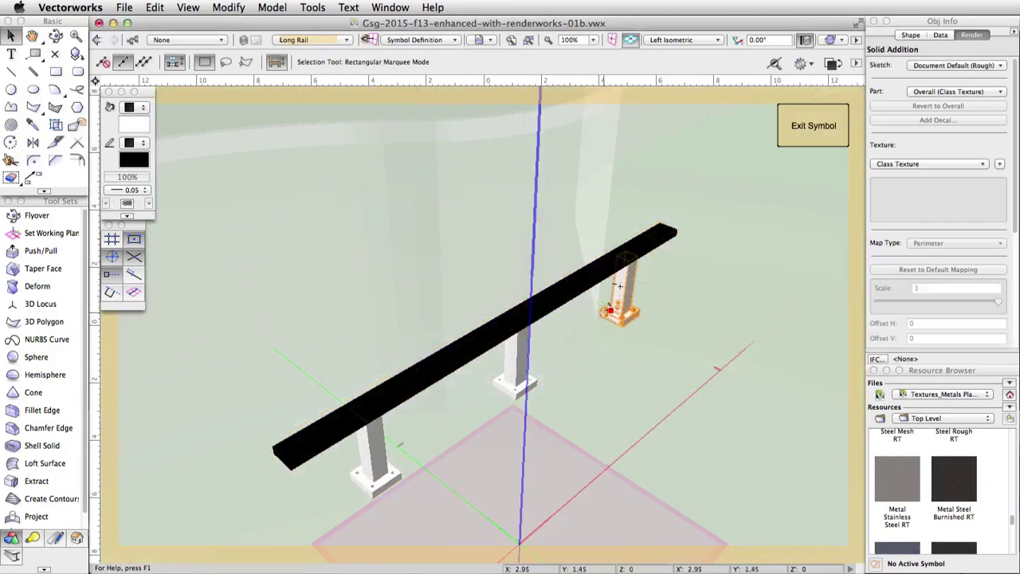
left_click(520, 369, "shift")
left_click(378, 448, "shift")
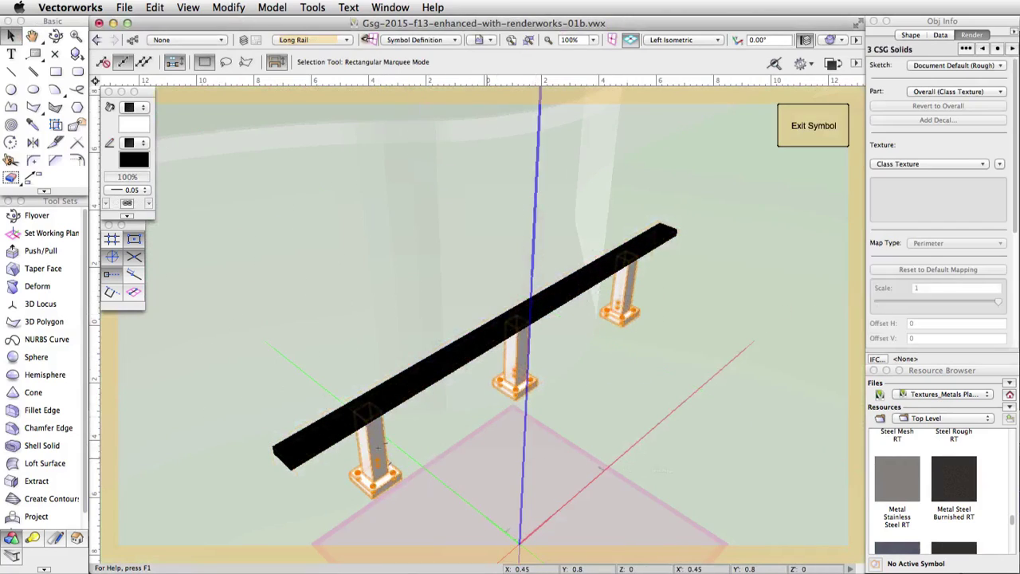
double_click(885, 469)
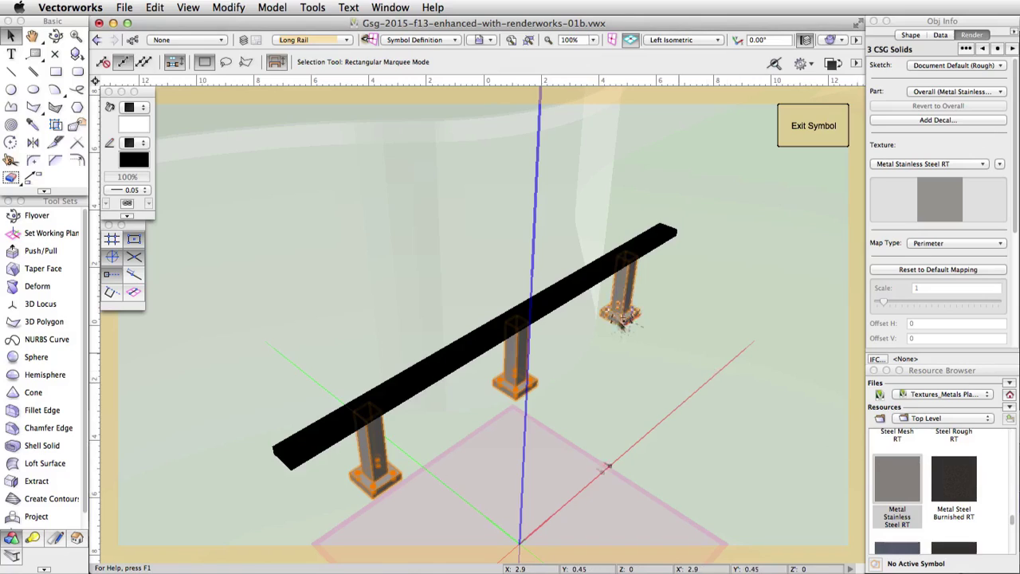
Step: Apply the Metal Anodized RT texture to the Long Rail's top bar and exit the symbol
left_click(573, 295)
scroll(912, 484, "up", 5)
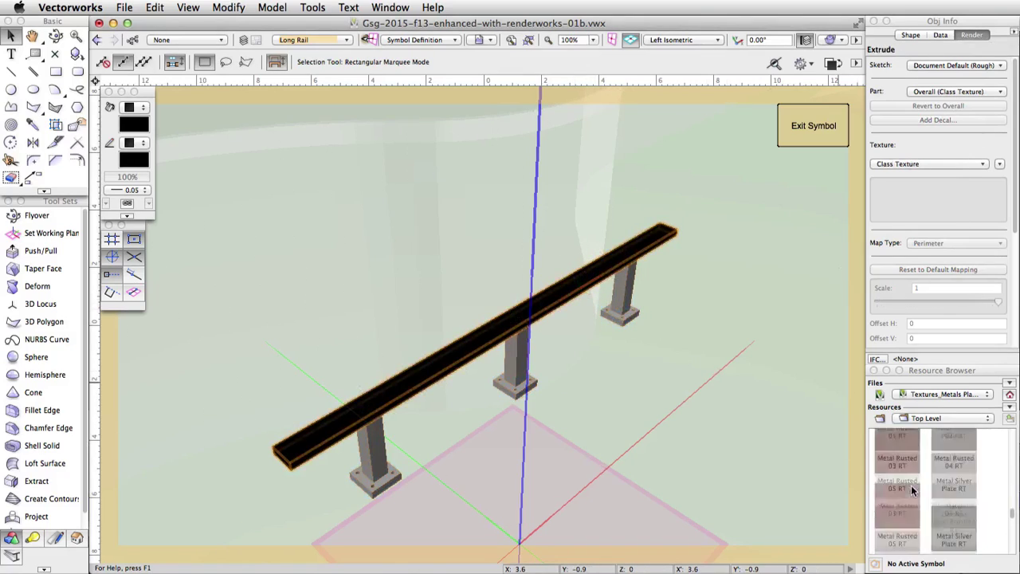
scroll(911, 485, "up", 5)
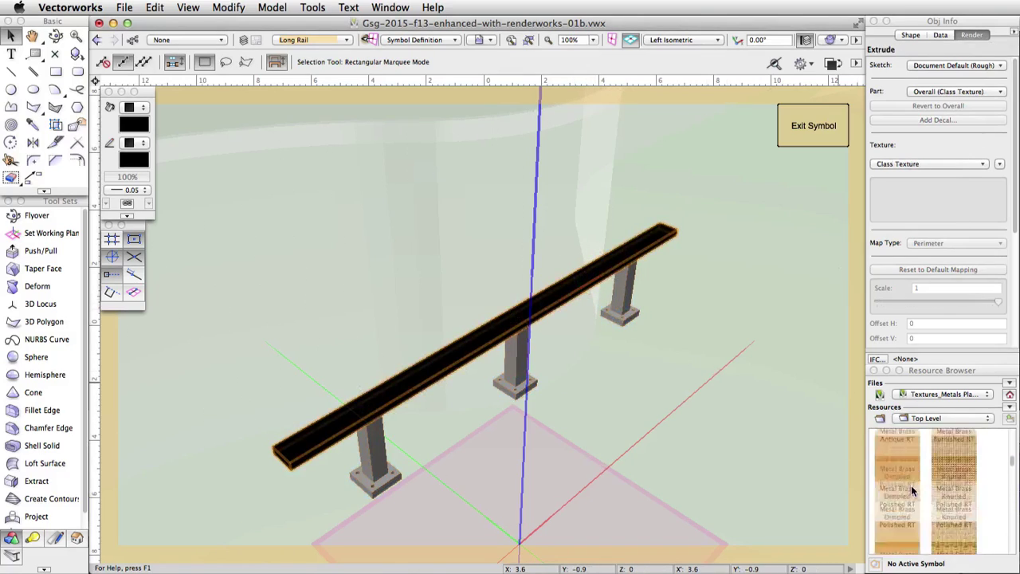
double_click(956, 456)
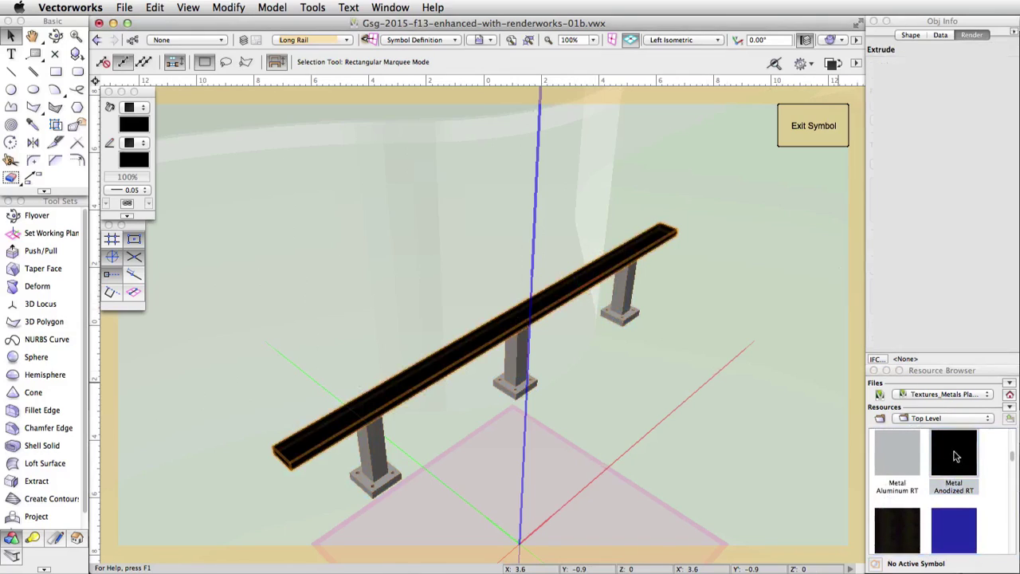
left_click(811, 139)
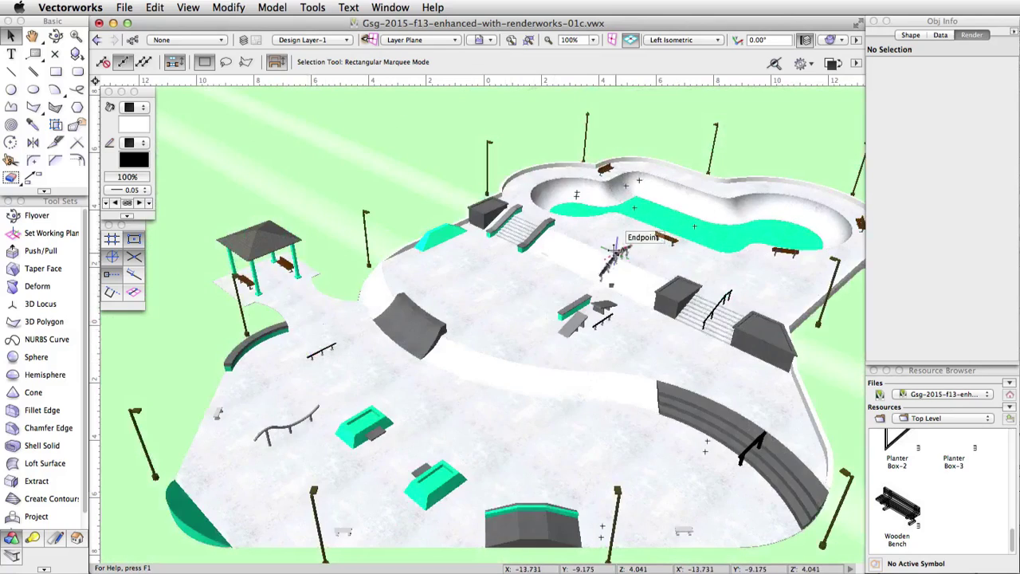
Step: Apply the Metal Anodized RT texture to the three large black rails at the upper deck, the stairs and the curved steps
left_click(614, 254)
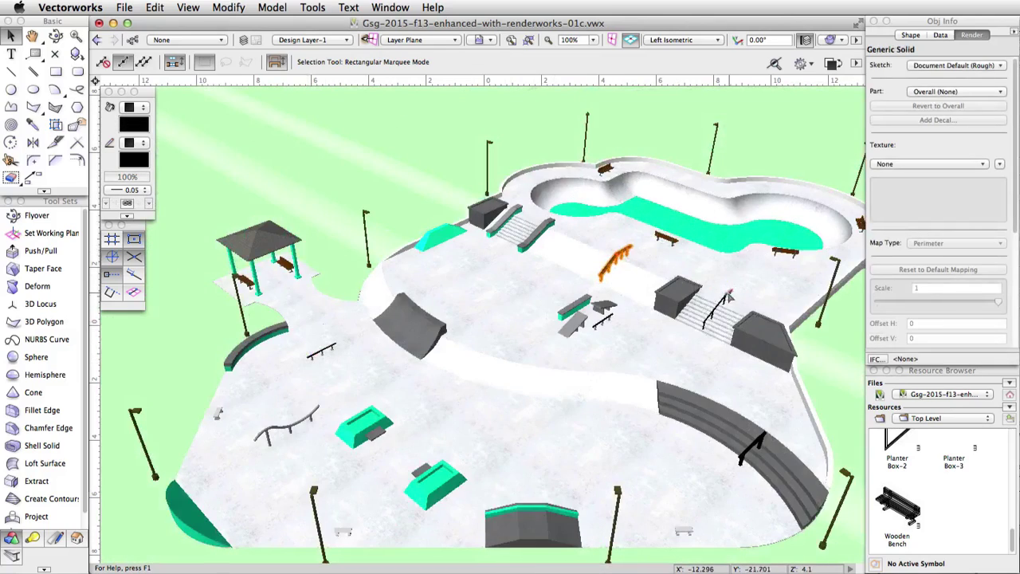
left_click(724, 310, "shift")
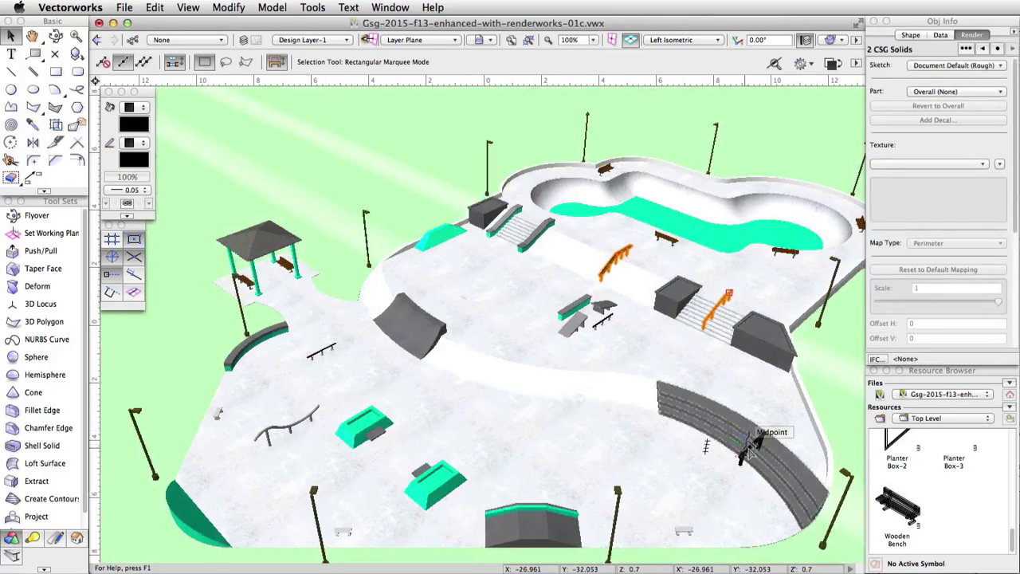
left_click(752, 444, "shift")
left_click(893, 165)
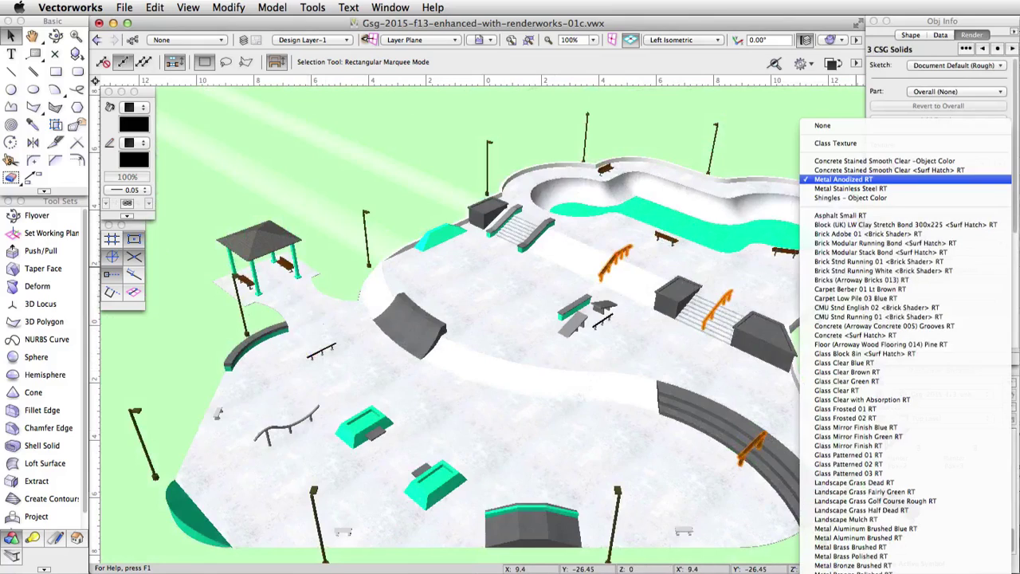
left_click(877, 179)
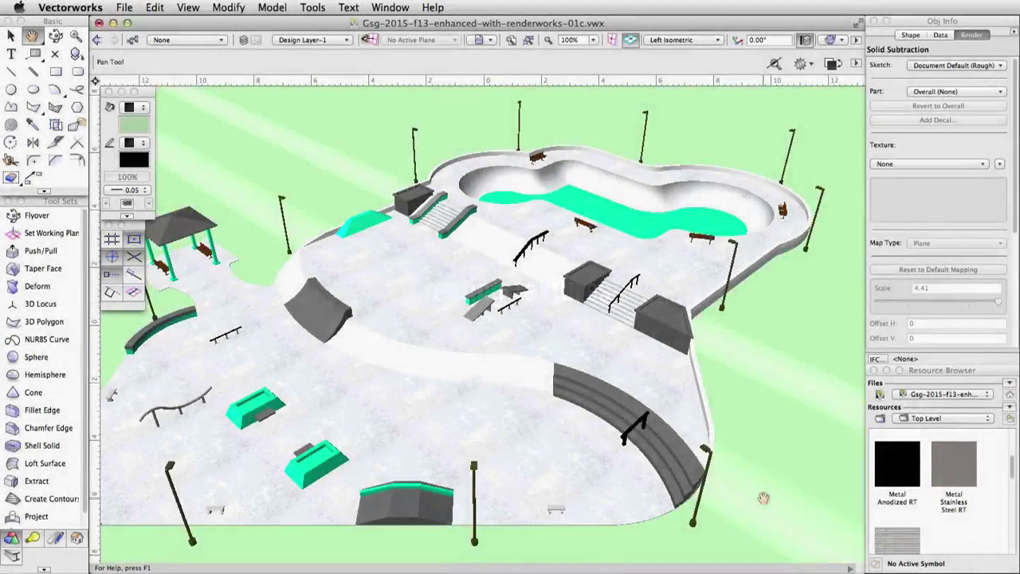
Step: Create a new Renderworks texture named "Grass" in the current drawing
mouse_move(763, 502)
middle_mouse_down()
mouse_move(710, 485)
mouse_move(491, 344)
middle_mouse_up()
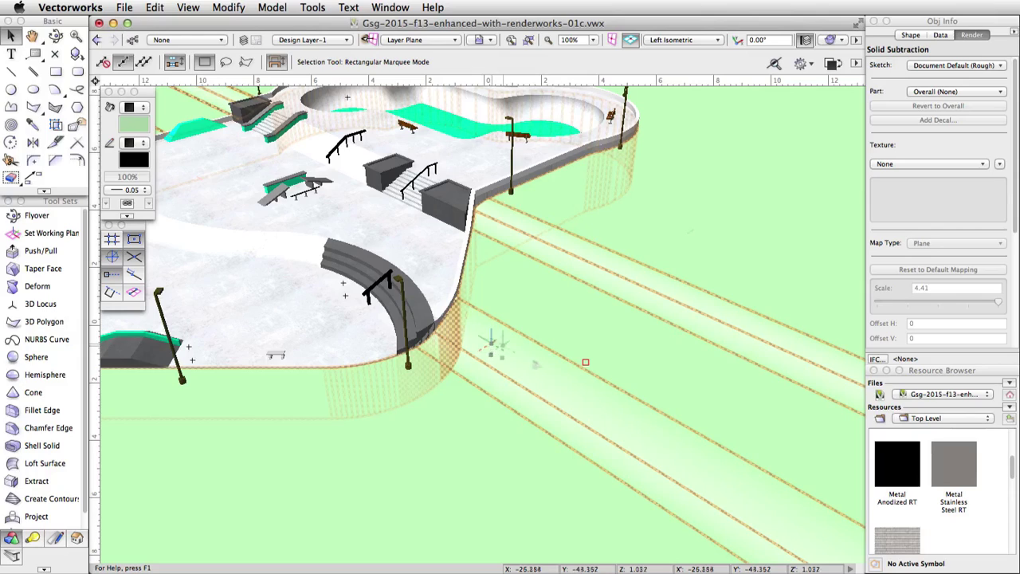
right_click(875, 444)
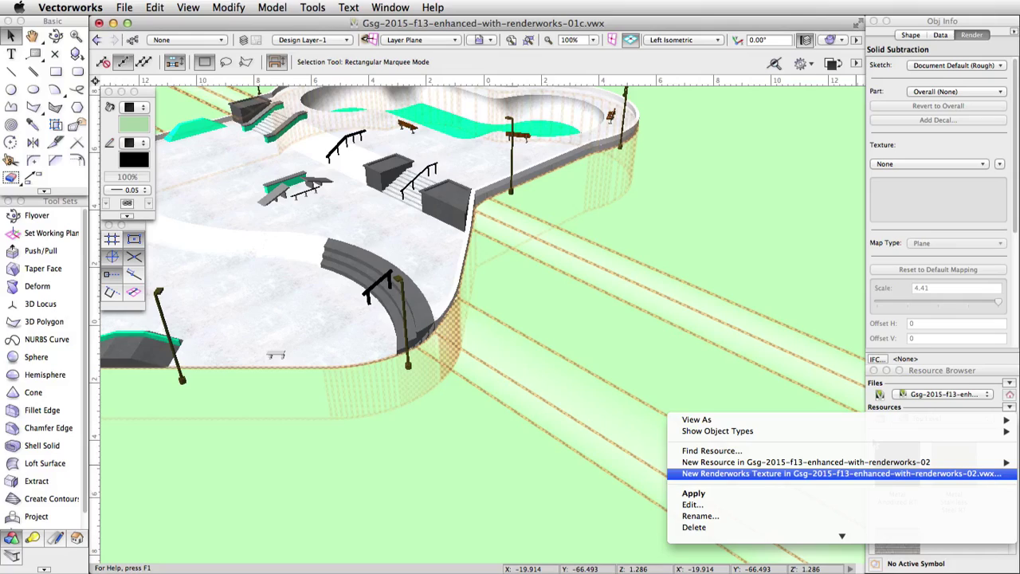
key("Escape")
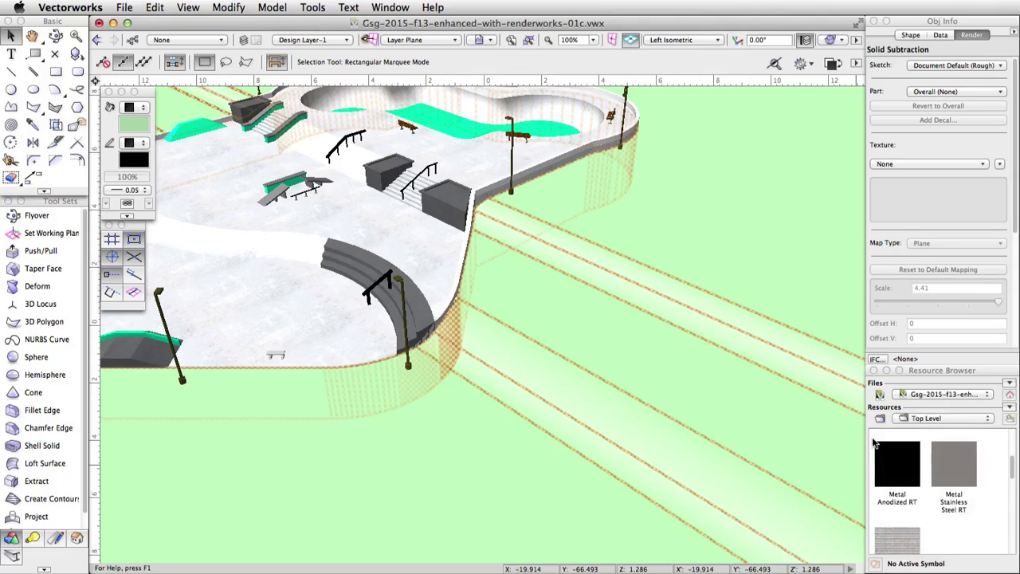
right_click(874, 445)
mouse_move(845, 475)
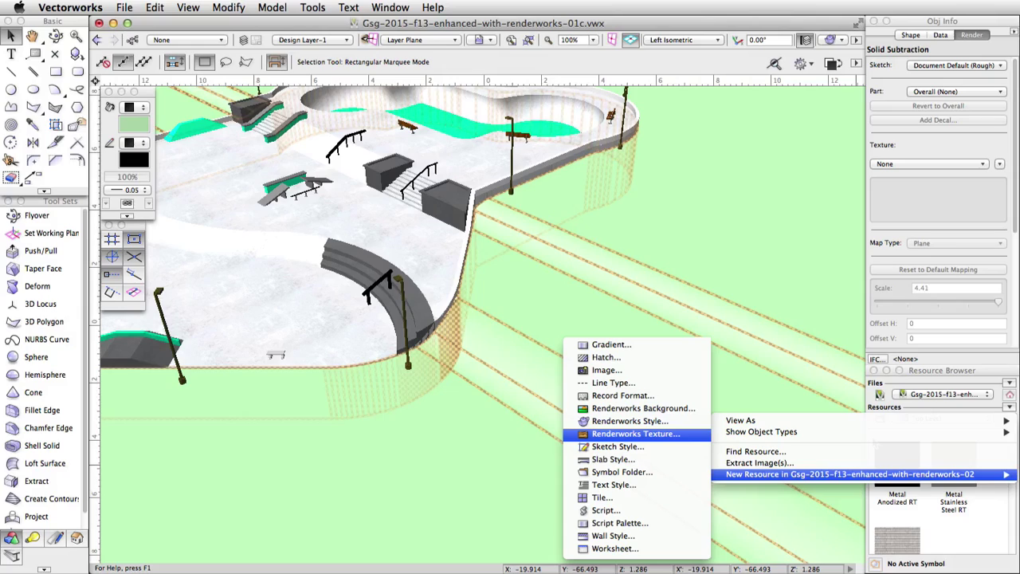
left_click(636, 434)
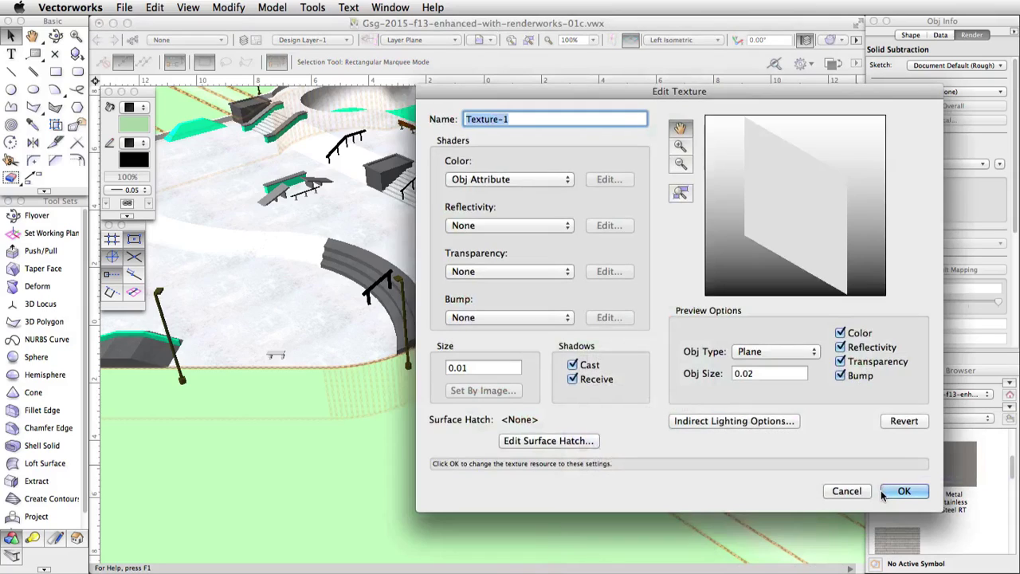
type("Grass")
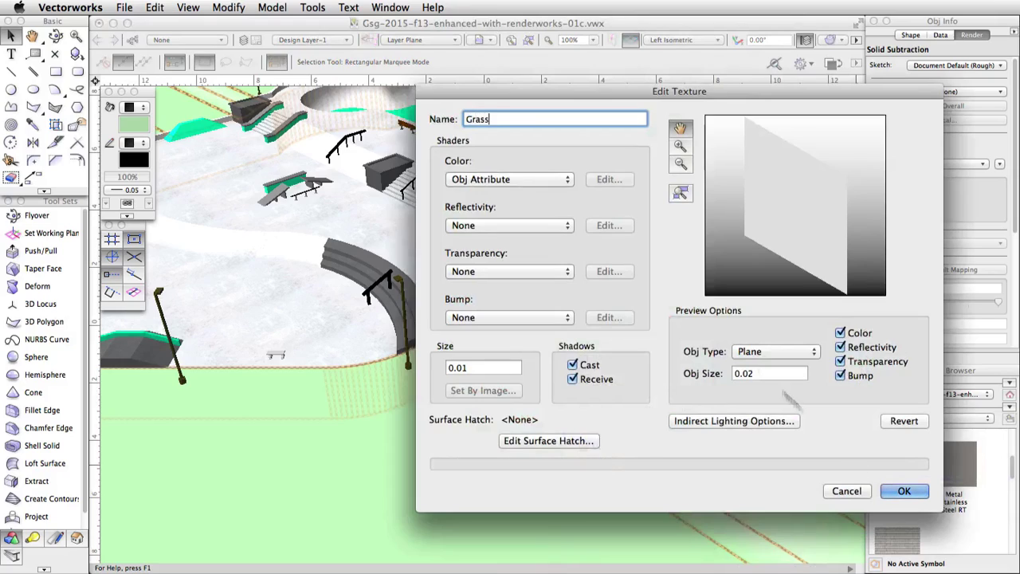
Step: Set the Grass texture's color shader to an image imported from Skatepark Grass.jpg, with no filter color
left_click(504, 180)
left_click(493, 201)
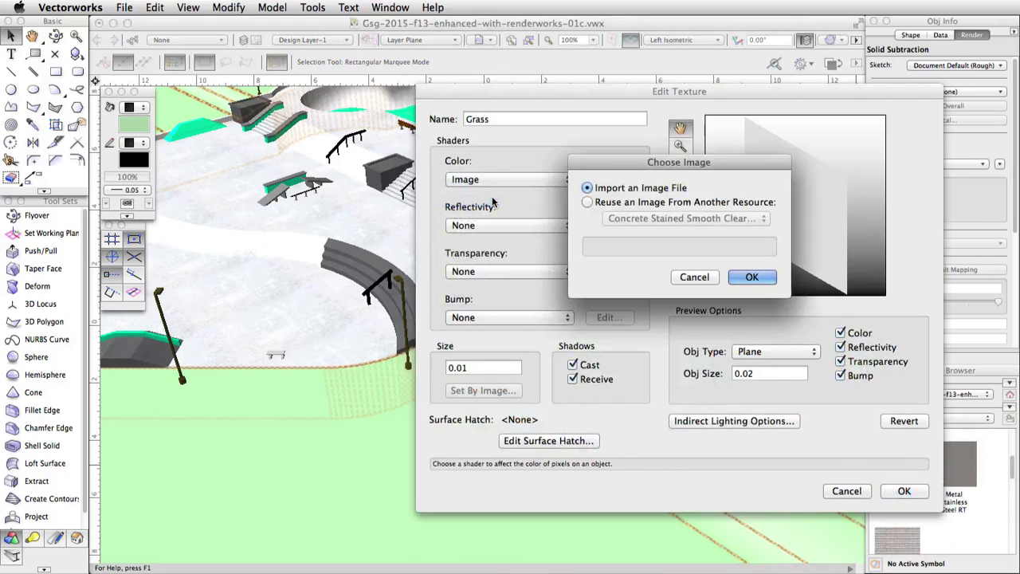
left_click(749, 277)
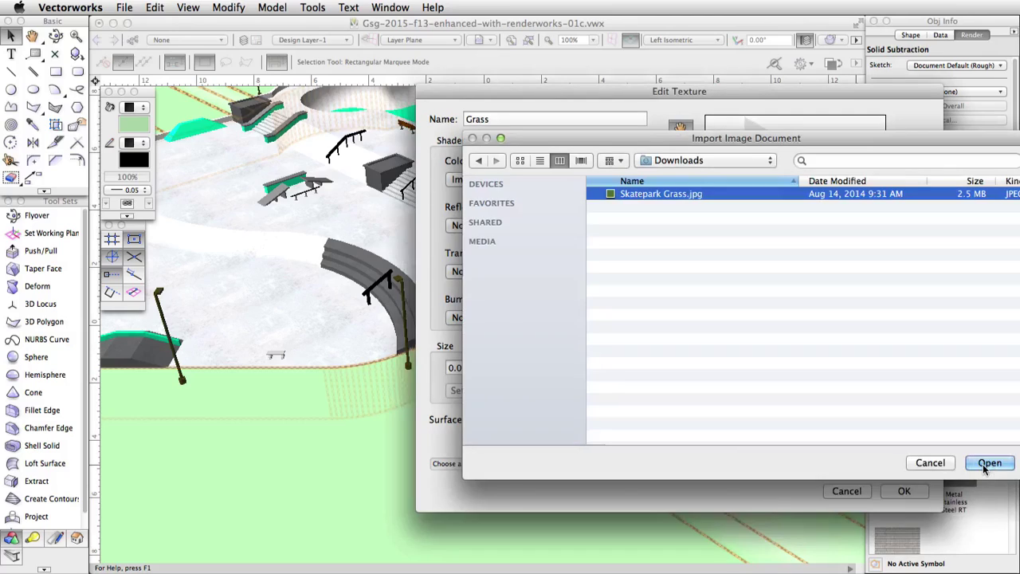
left_click(987, 465)
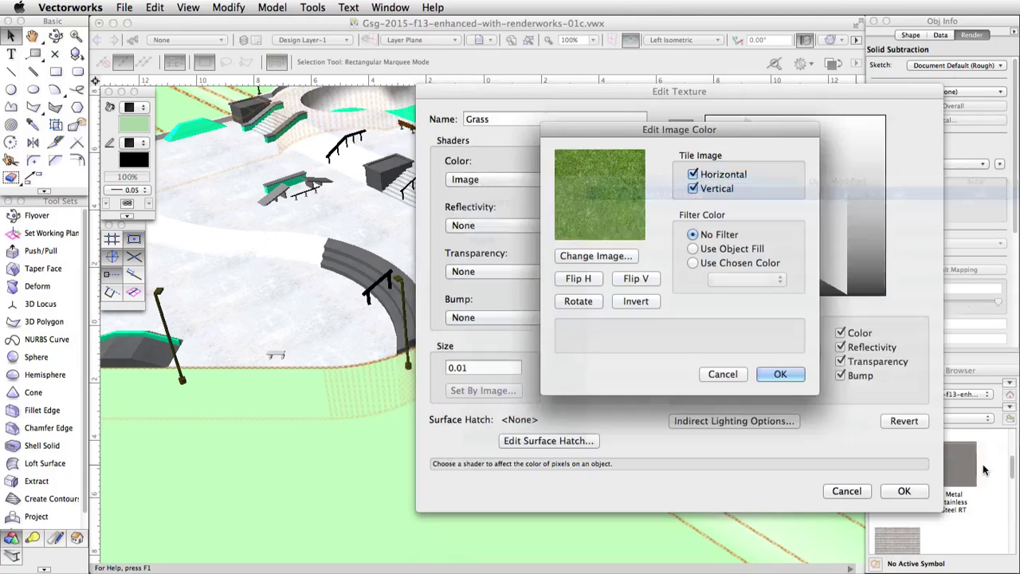
left_click(779, 374)
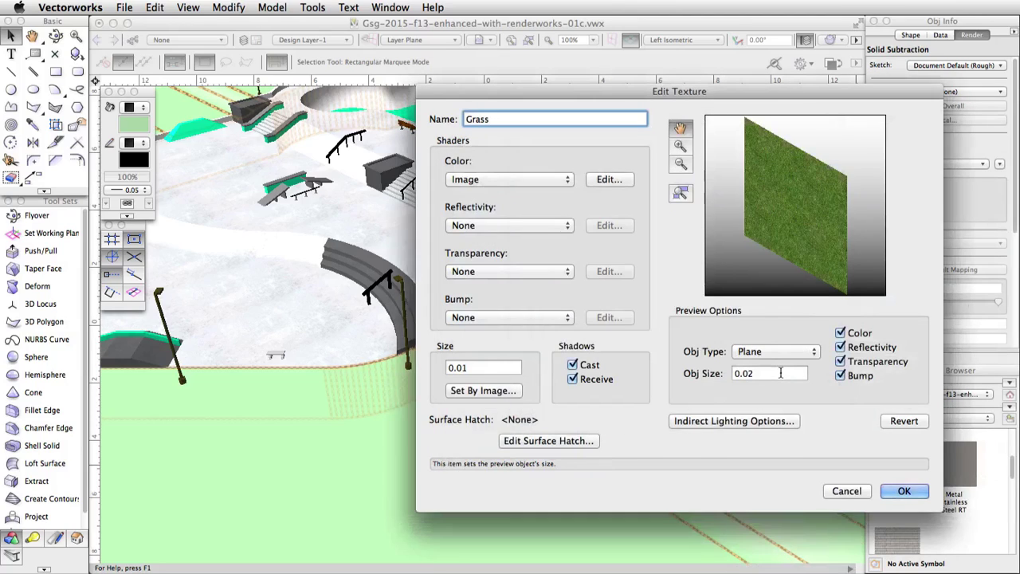
Step: Set the Grass texture's reflectivity to Plastic and its preview object size to 3
left_click(542, 225)
left_click(490, 331)
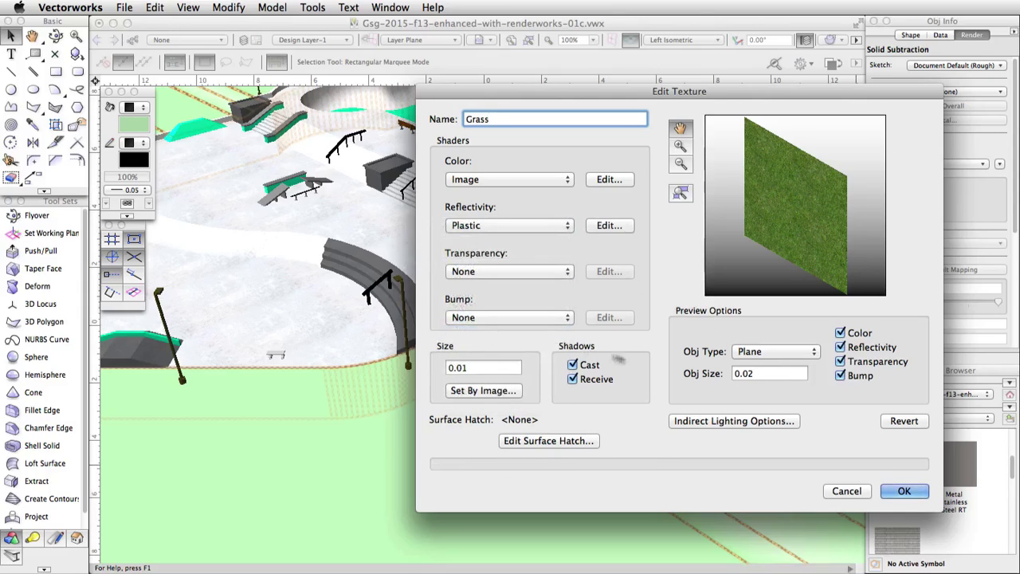
double_click(755, 374)
type("3")
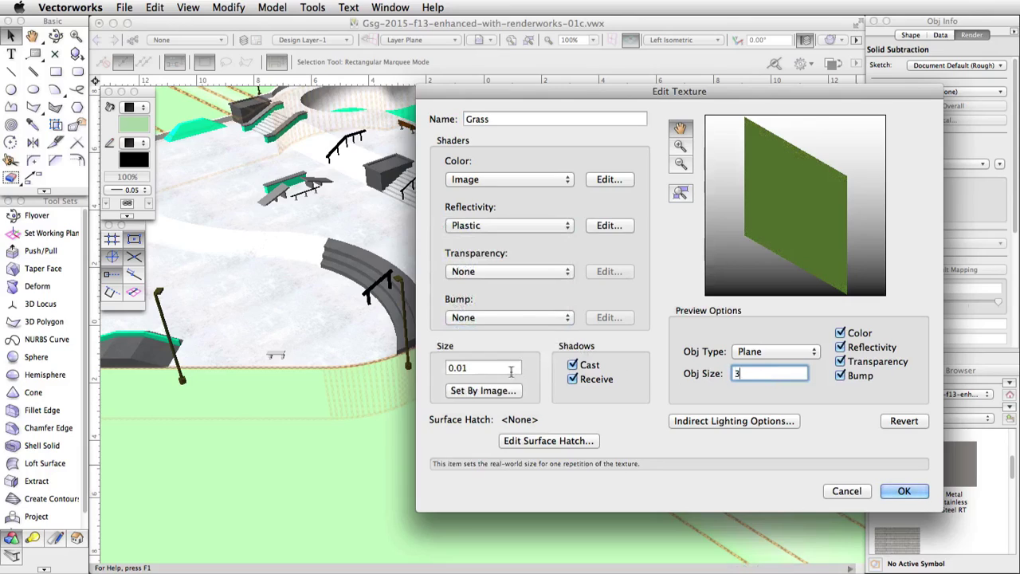
Step: Set the Grass texture's size by image, spanning the feature segment across the image's top edge with a feature size of 1.5
left_click(470, 390)
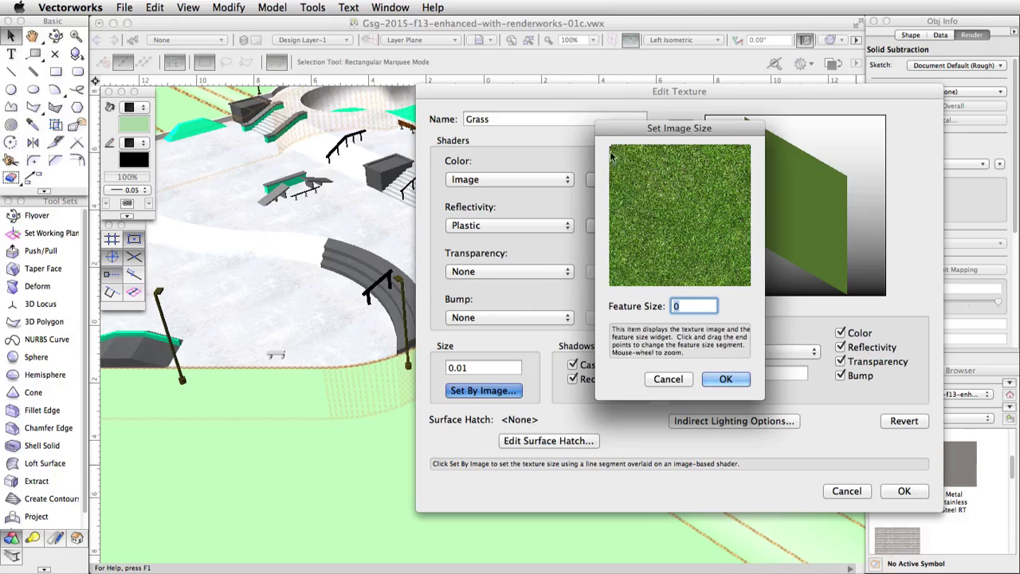
scroll(617, 173, "down", 3)
mouse_move(613, 147)
left_mouse_down()
mouse_move(720, 149)
mouse_move(752, 137)
left_mouse_up()
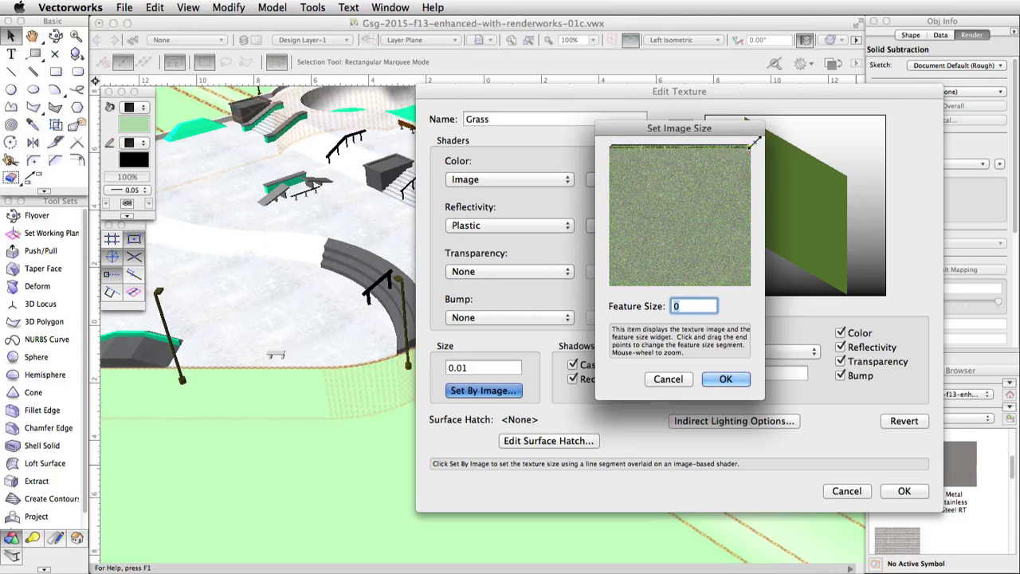
scroll(679, 271, "up", 3)
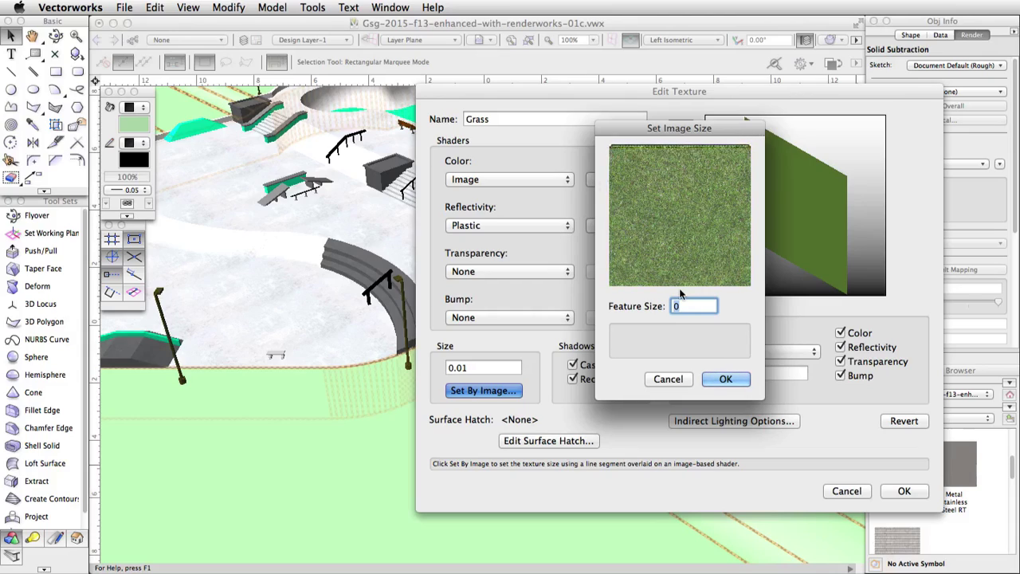
type("1.5")
left_click(717, 385)
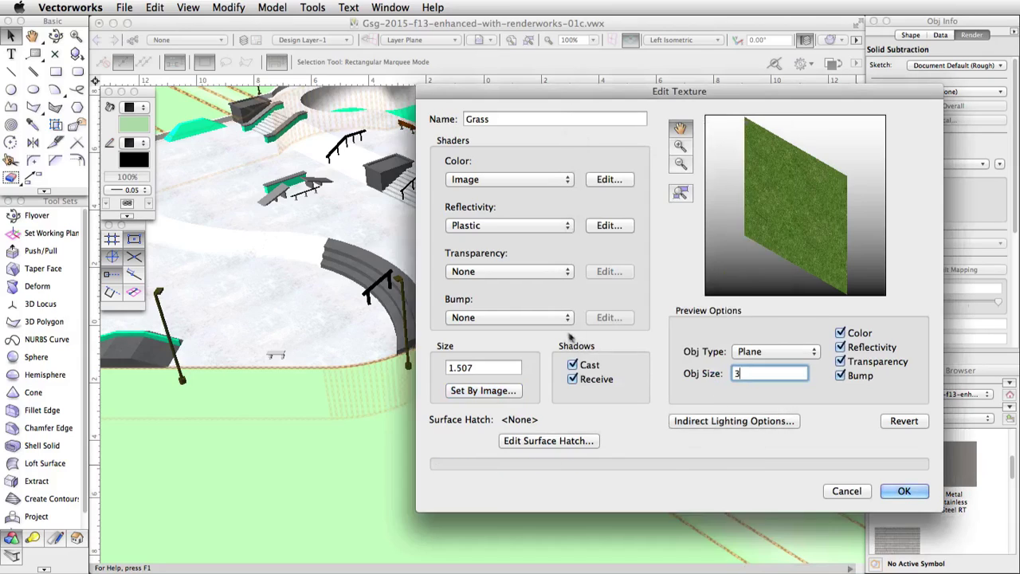
Step: Set the Grass texture's bump shader to Noise with the FBM pattern and a bump strength of 100%
left_click(548, 318)
left_click(513, 372)
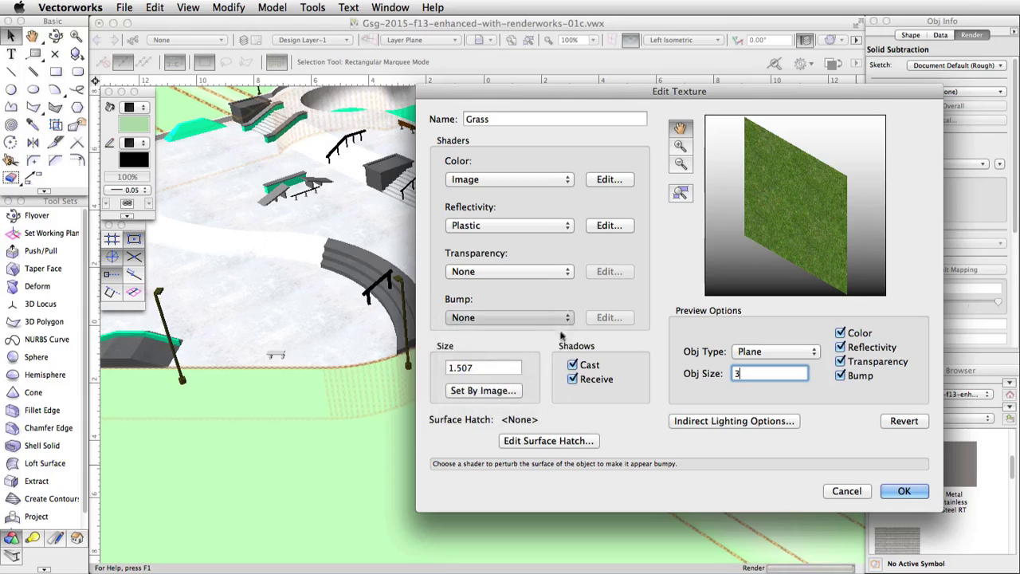
left_click(600, 321)
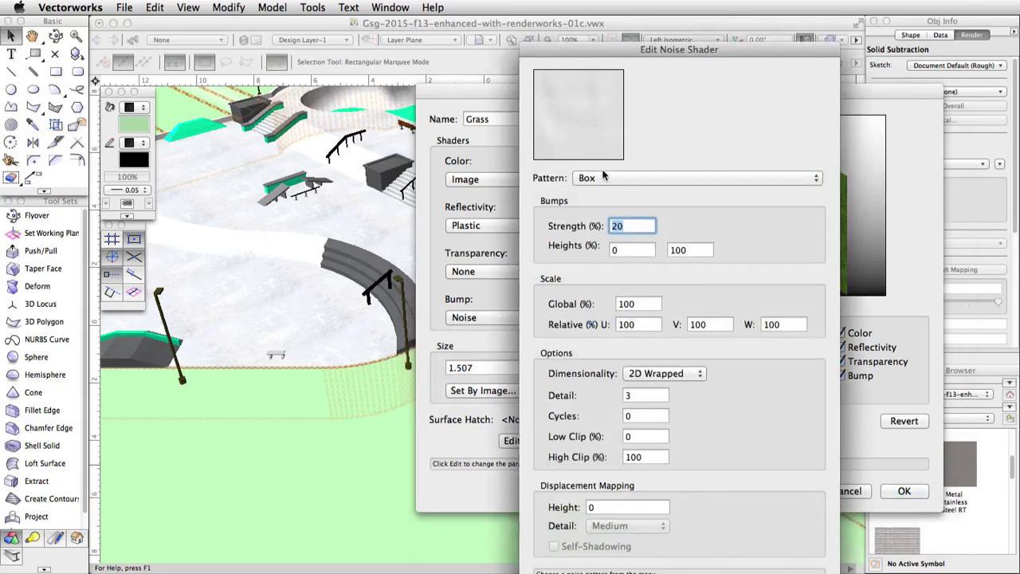
left_click(605, 175)
left_click(603, 269)
type("00")
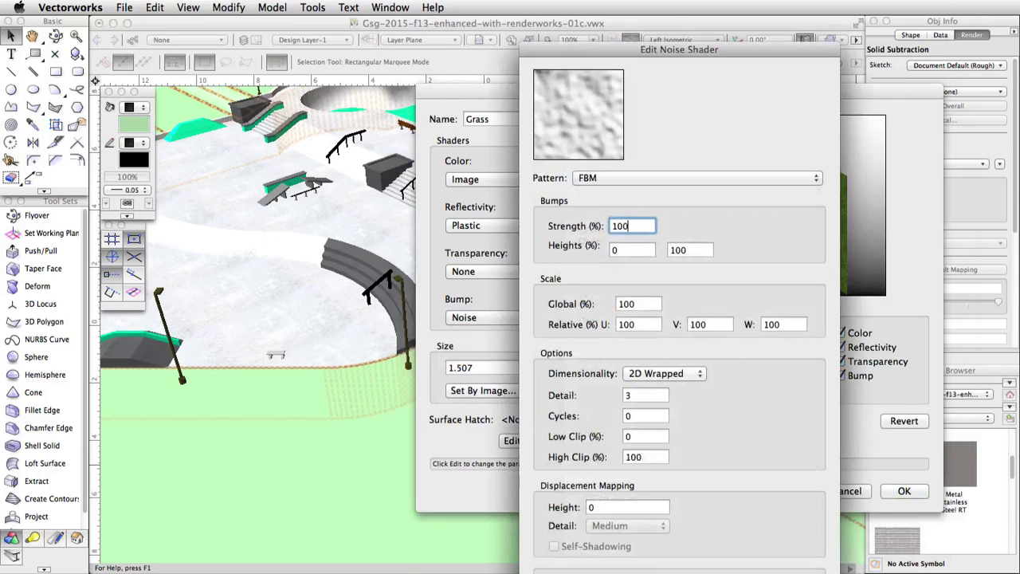
Step: Set the noise shader's global scale to 5% and its detail to 8
double_click(644, 304)
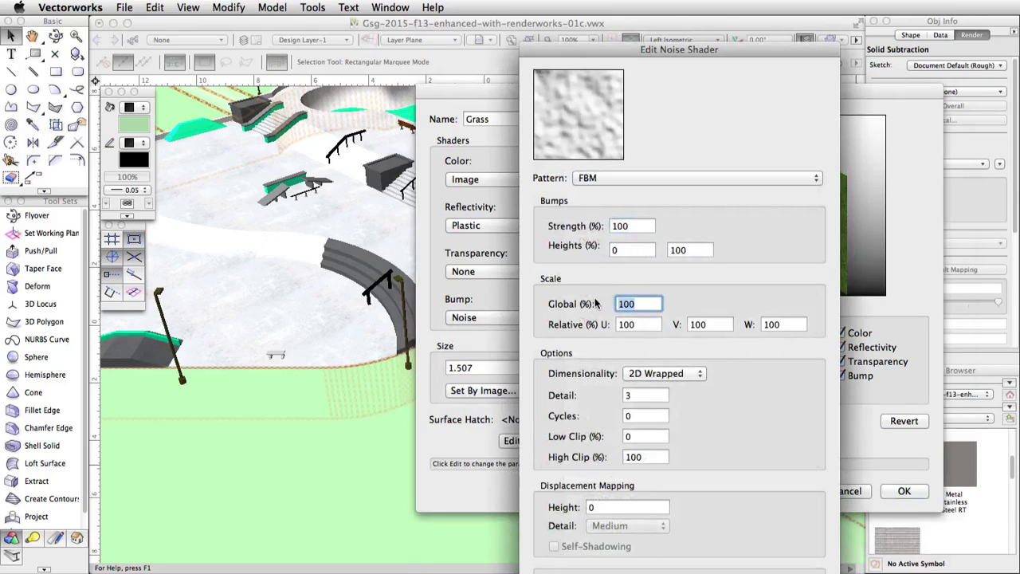
type("5")
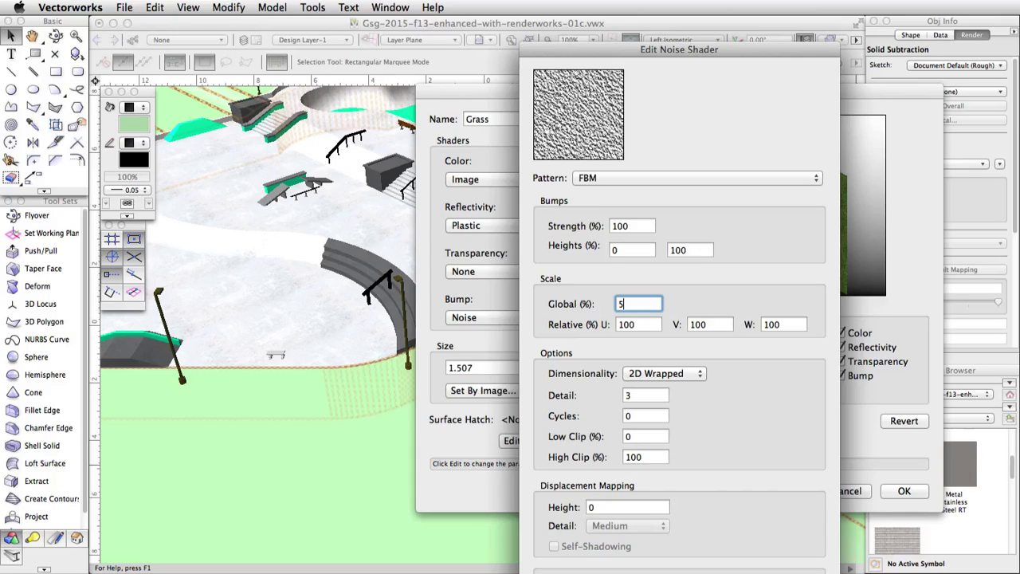
double_click(636, 395)
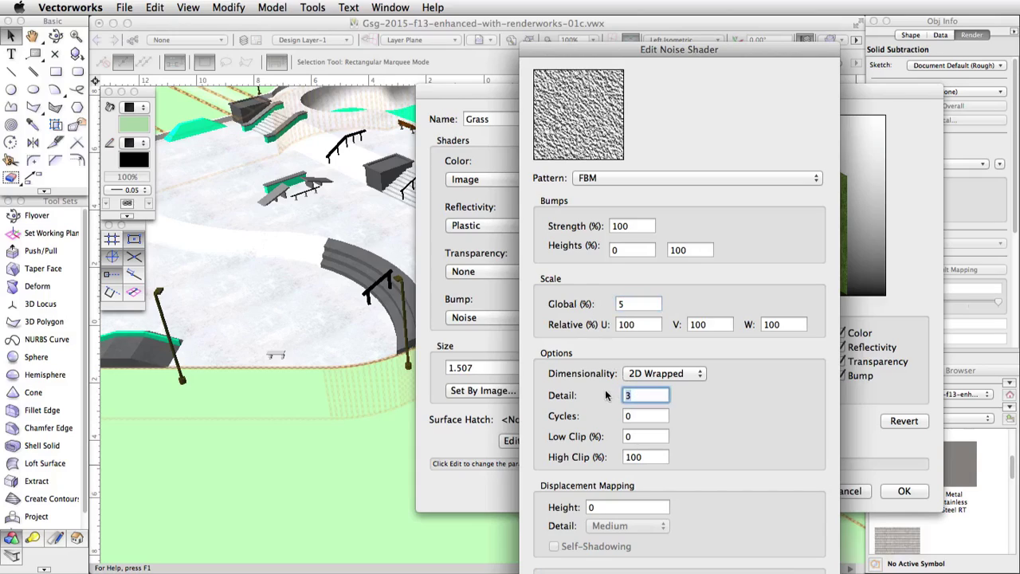
type("8")
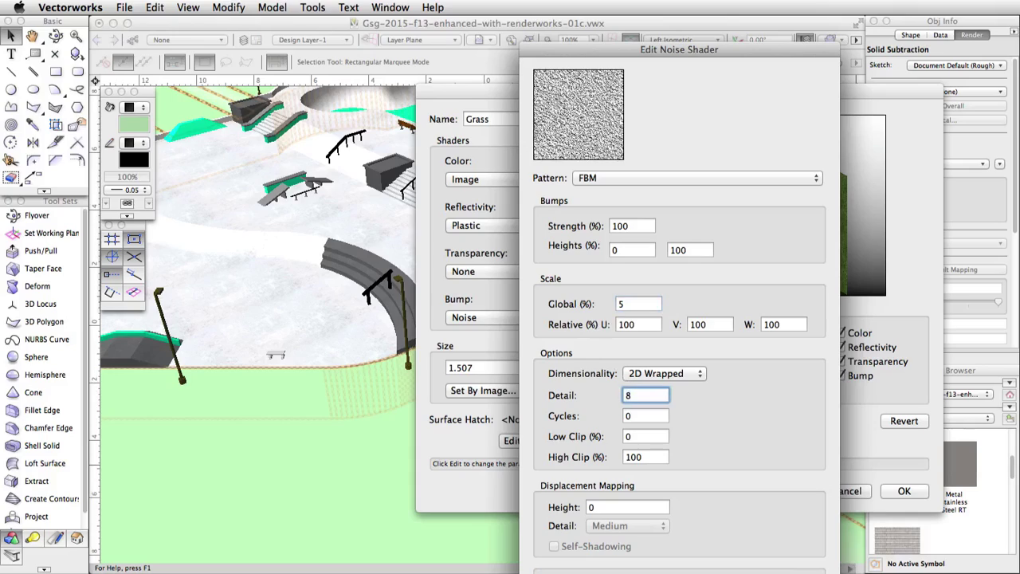
Step: Set the noise shader's displacement mapping height to 0.025 with High detail, and save the Grass texture
left_click(596, 507)
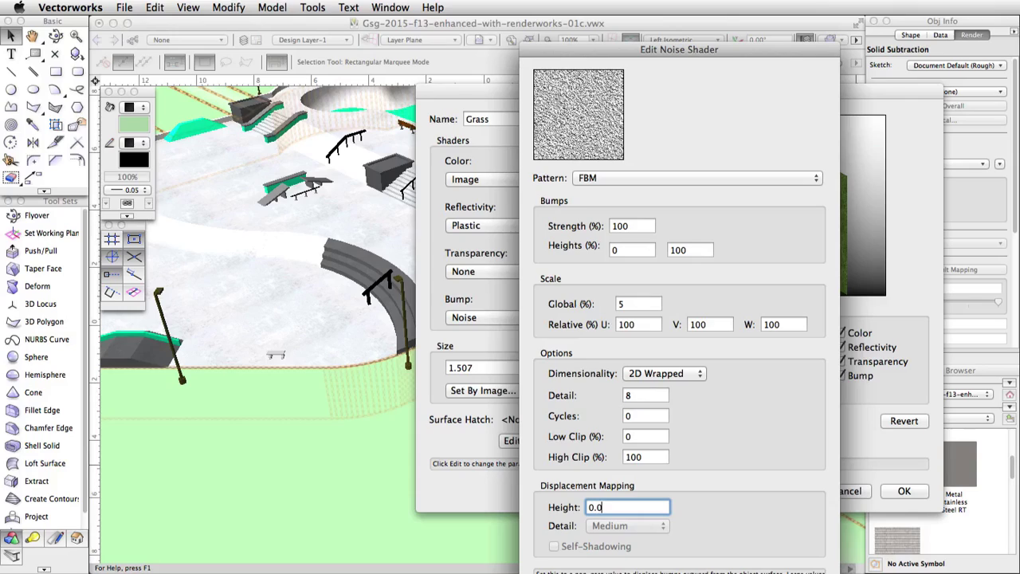
type("25")
key("Tab")
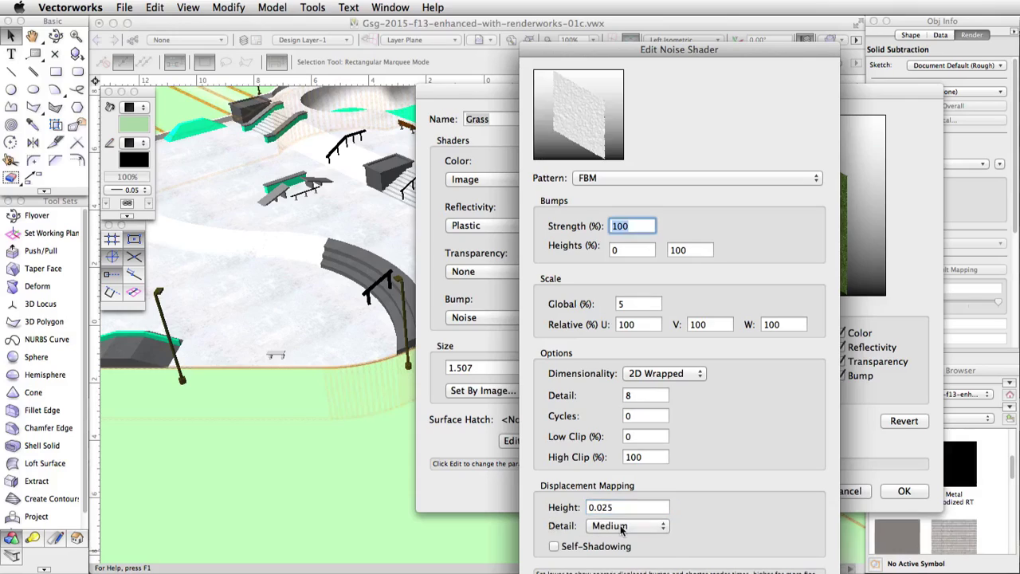
left_click(615, 526)
left_click(619, 540)
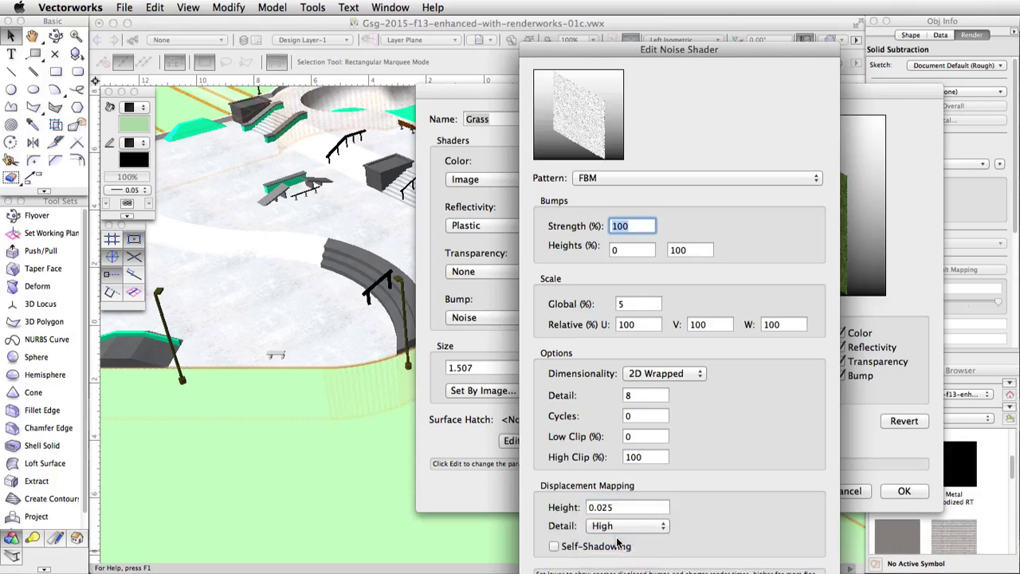
key("Return")
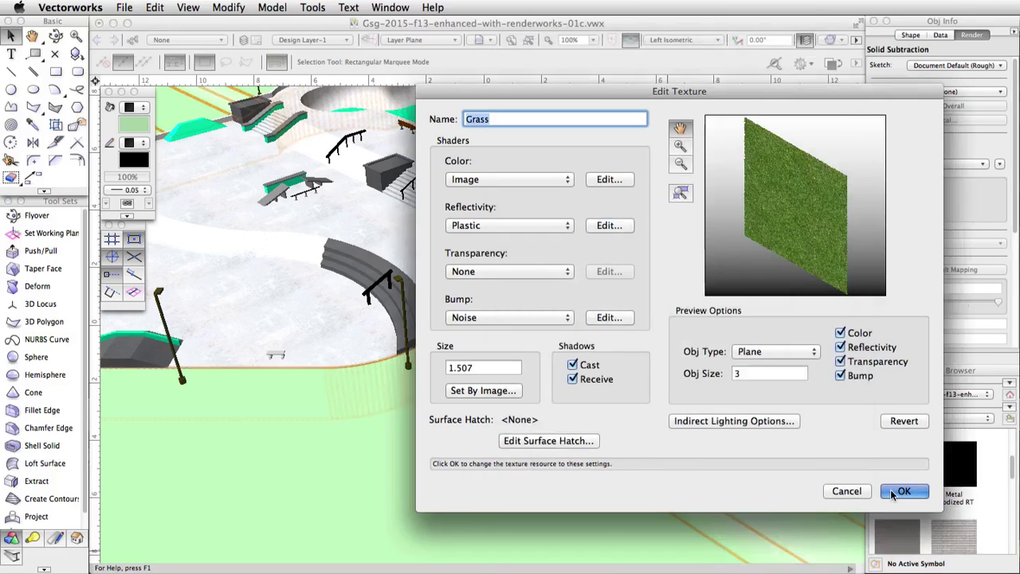
left_click(904, 491)
Step: Apply the Grass texture to the ground and use Attribute Mapping to make it a Plane map on the top surface, scaled to about 4.4
left_click_drag(894, 494, 704, 337)
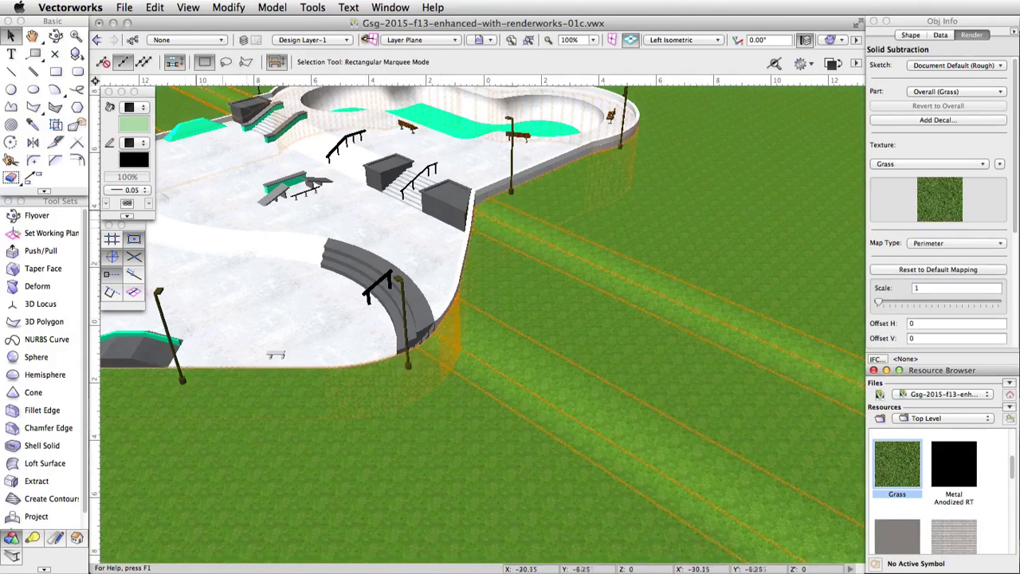
left_click(55, 125)
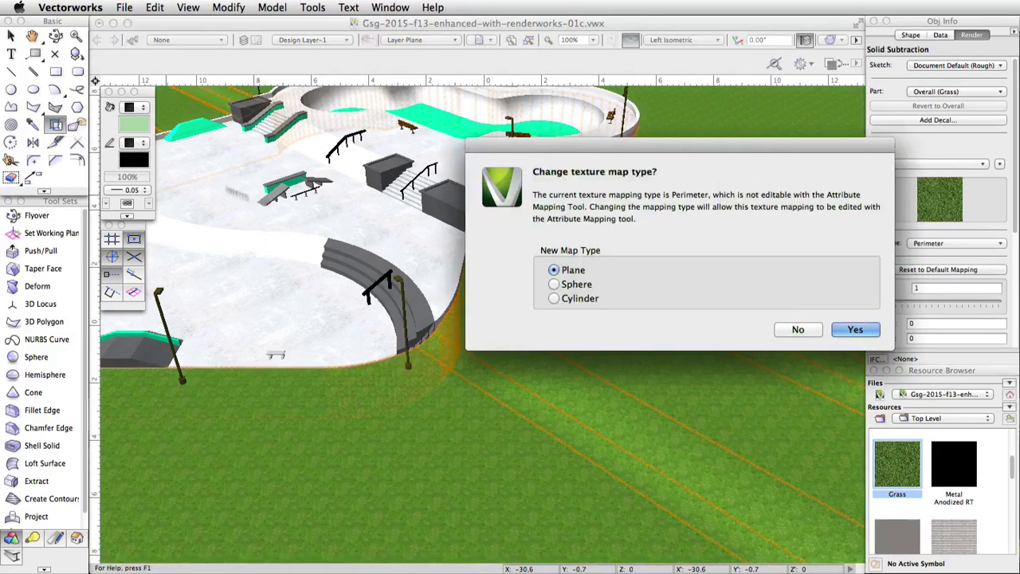
left_click(850, 330)
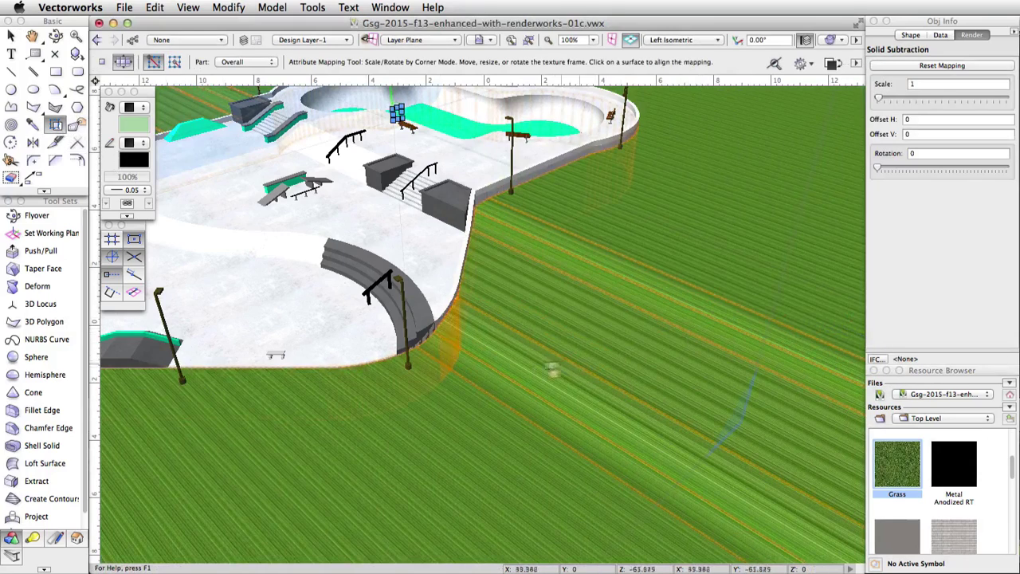
left_click_drag(476, 384, 369, 389)
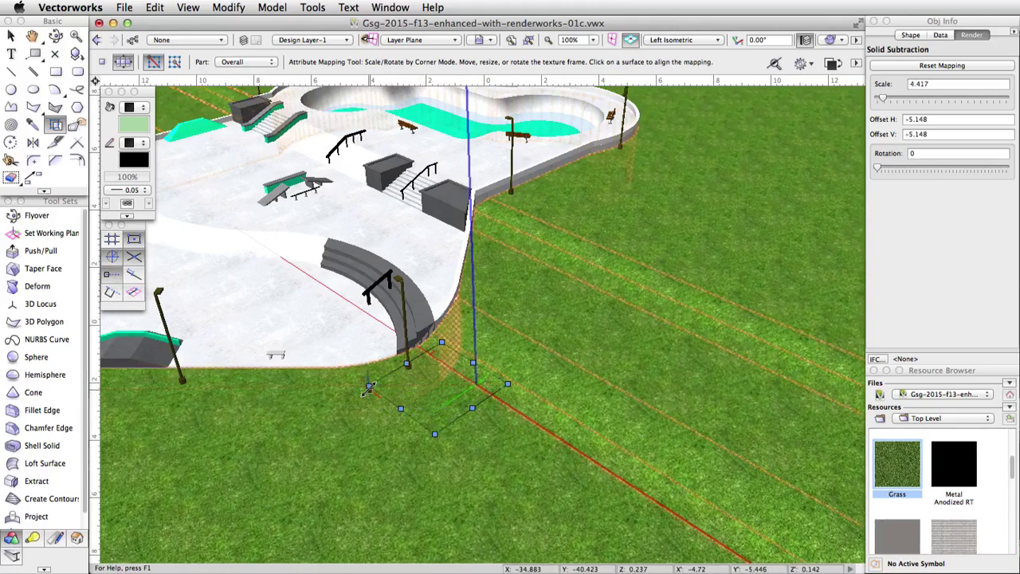
key("x")
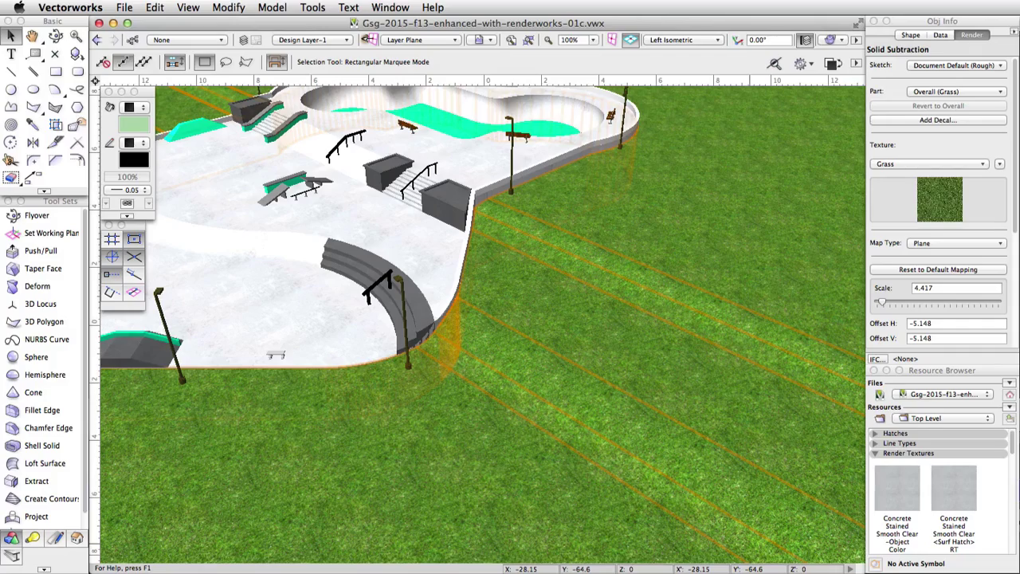
Step: Open the 3D component of the light post symbol at the skatepark's front edge for editing
left_click_drag(230, 384, 534, 395)
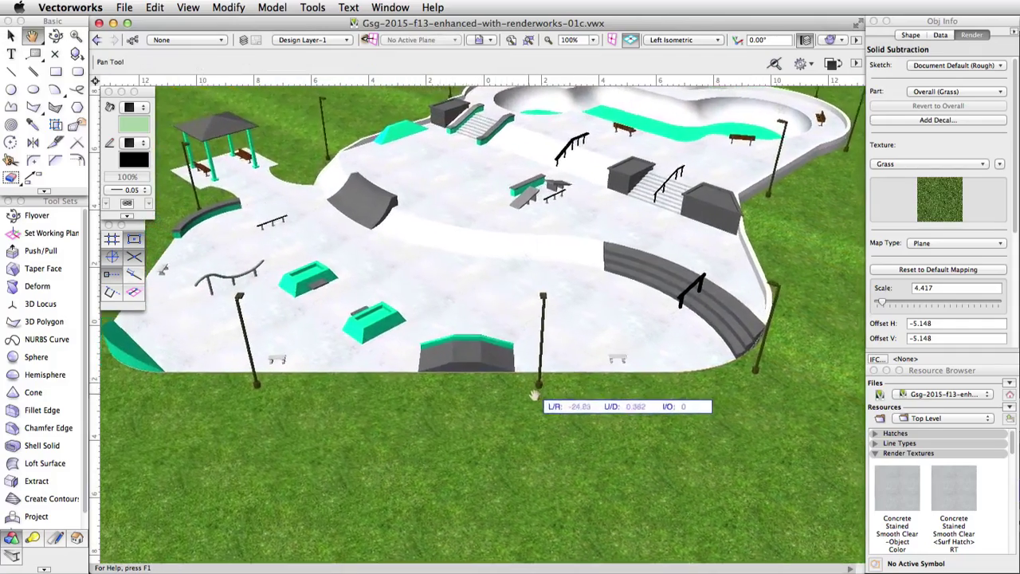
key("x")
scroll(534, 395, "up", 3)
scroll(535, 395, "up", 2)
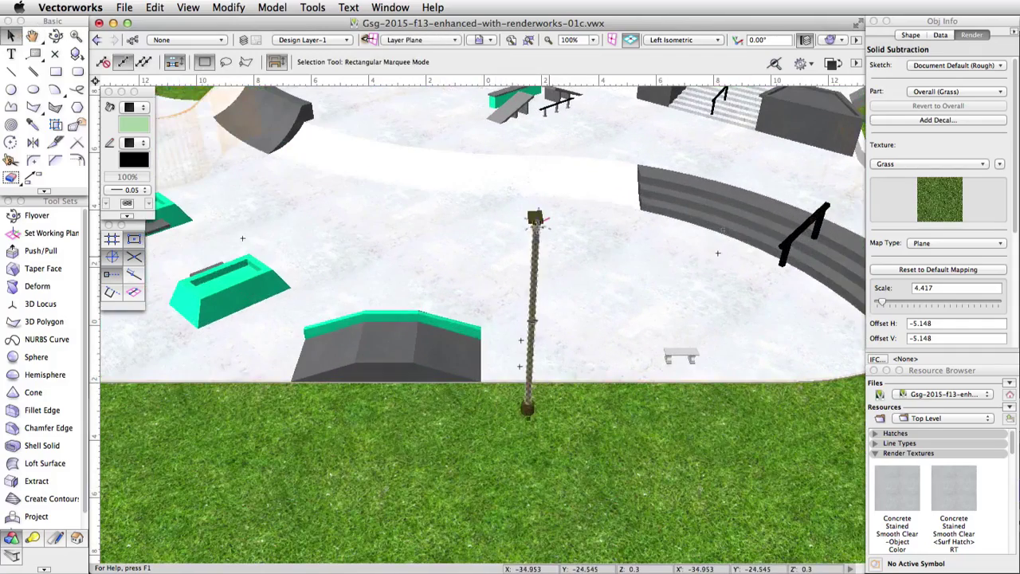
double_click(528, 383)
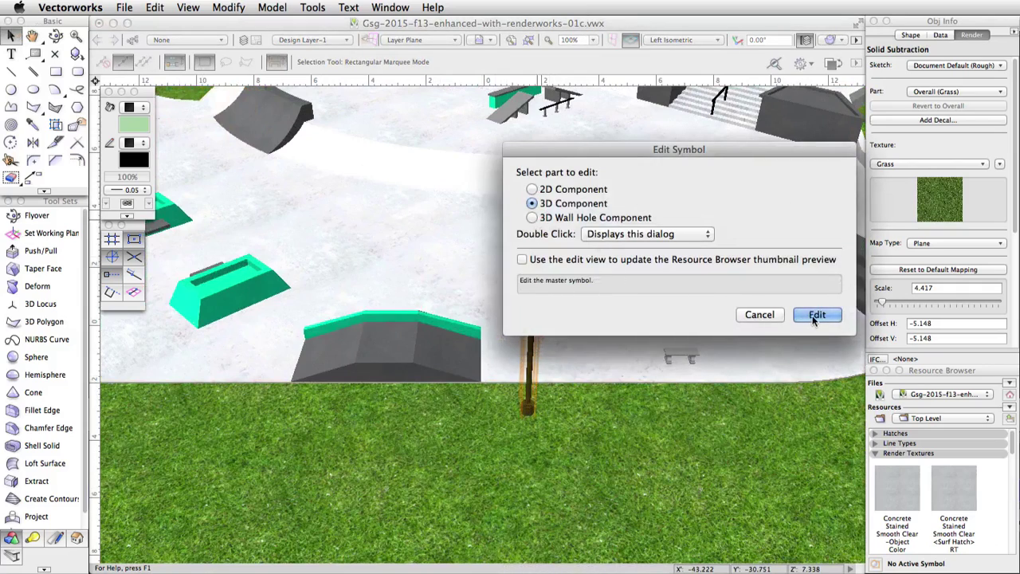
left_click(817, 315)
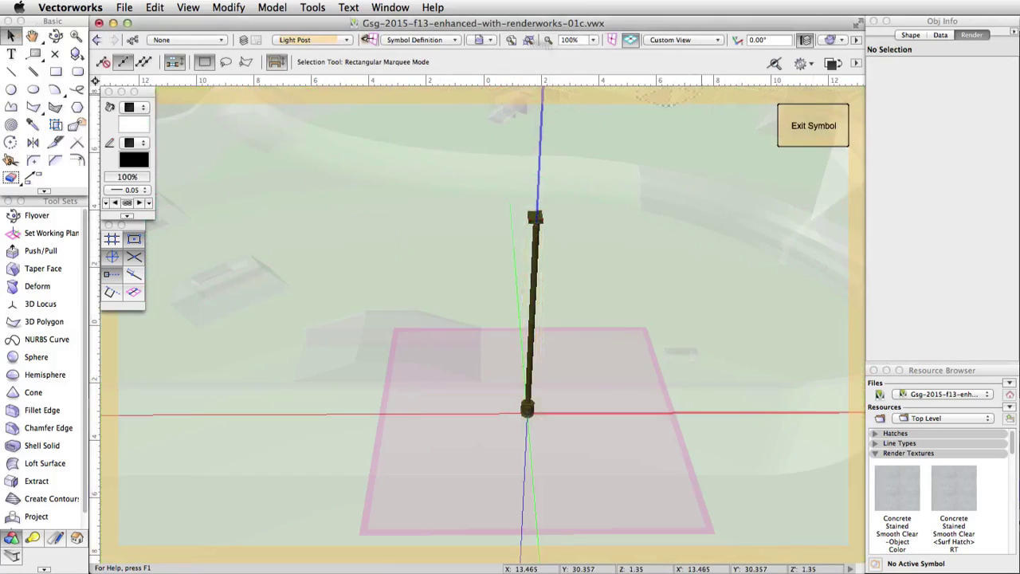
Step: Show the light post symbol in an orthogonal Left view with Wireframe rendering, focused on the lamp head
left_click(189, 7)
mouse_move(293, 79)
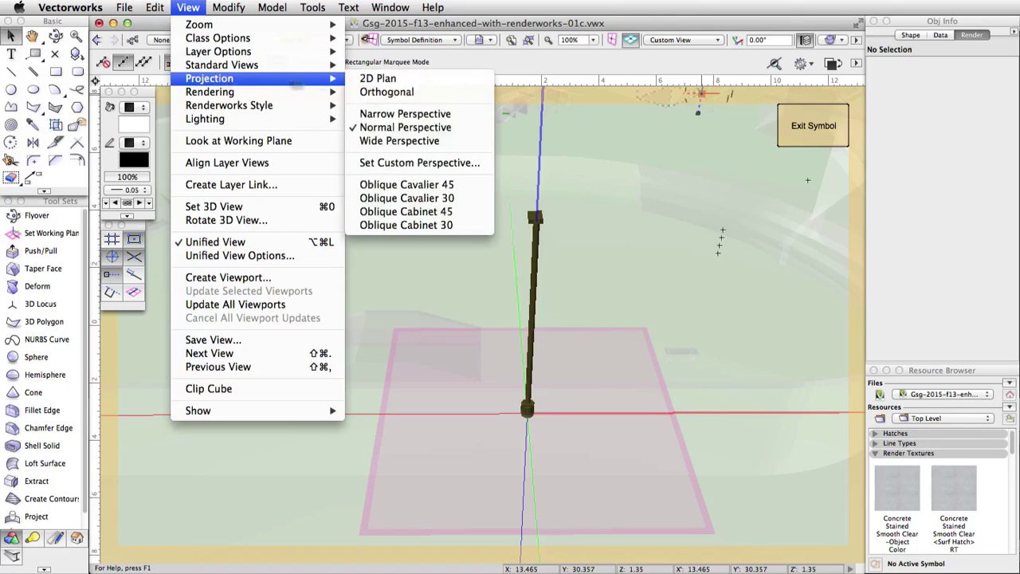
left_click(380, 93)
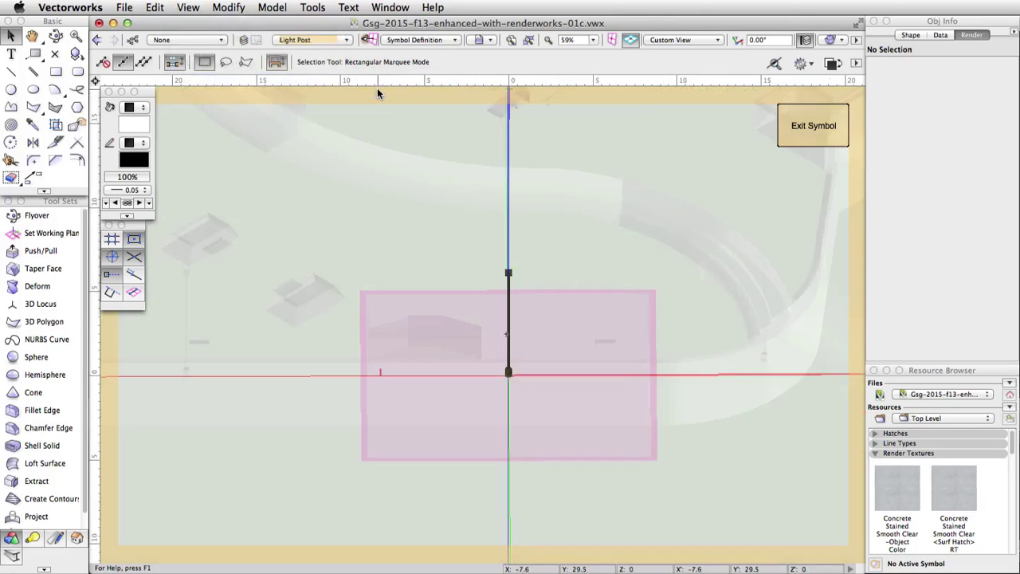
left_click(666, 40)
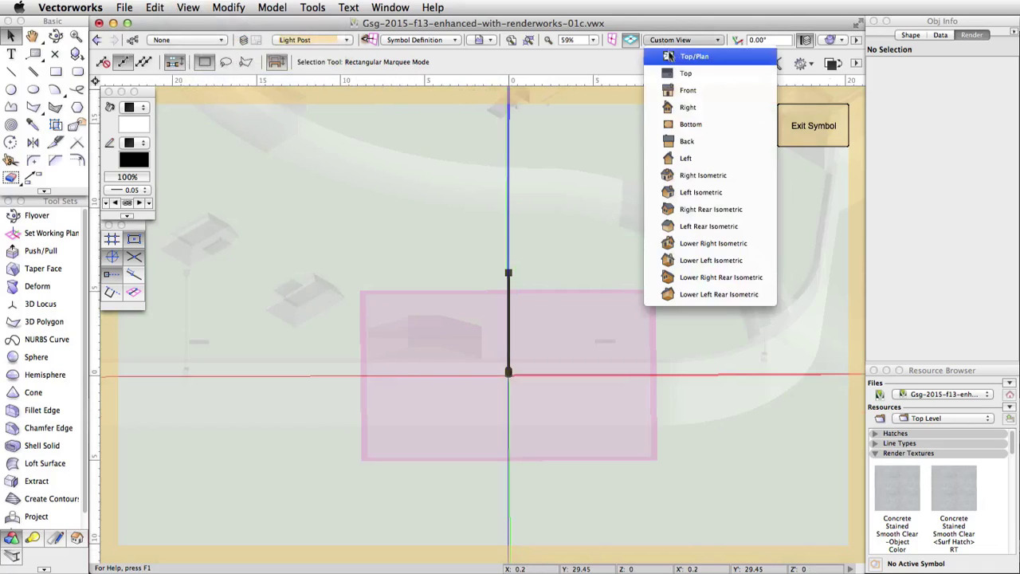
left_click(698, 159)
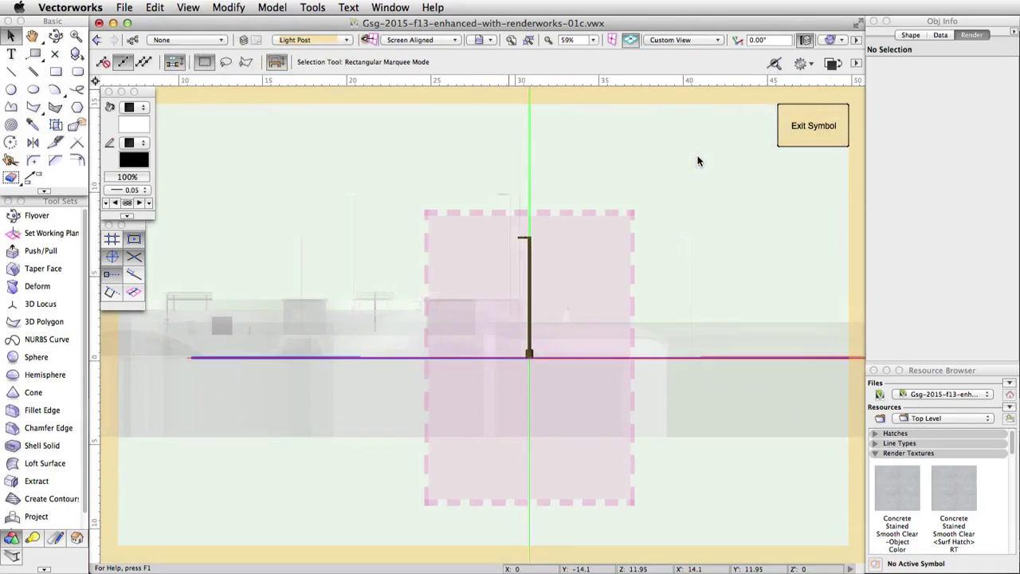
scroll(528, 237, "up", 5)
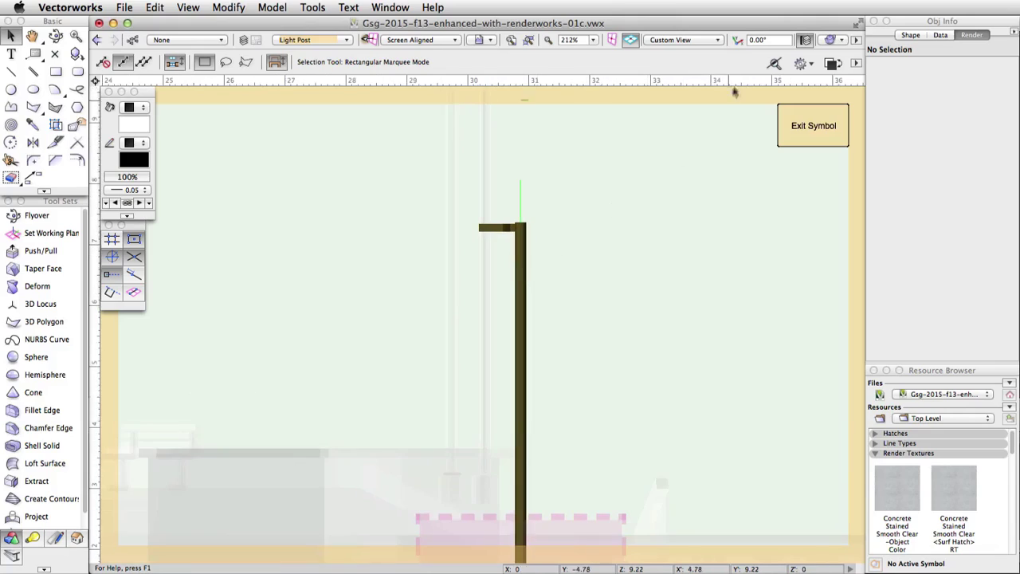
left_click(830, 40)
left_click(847, 51)
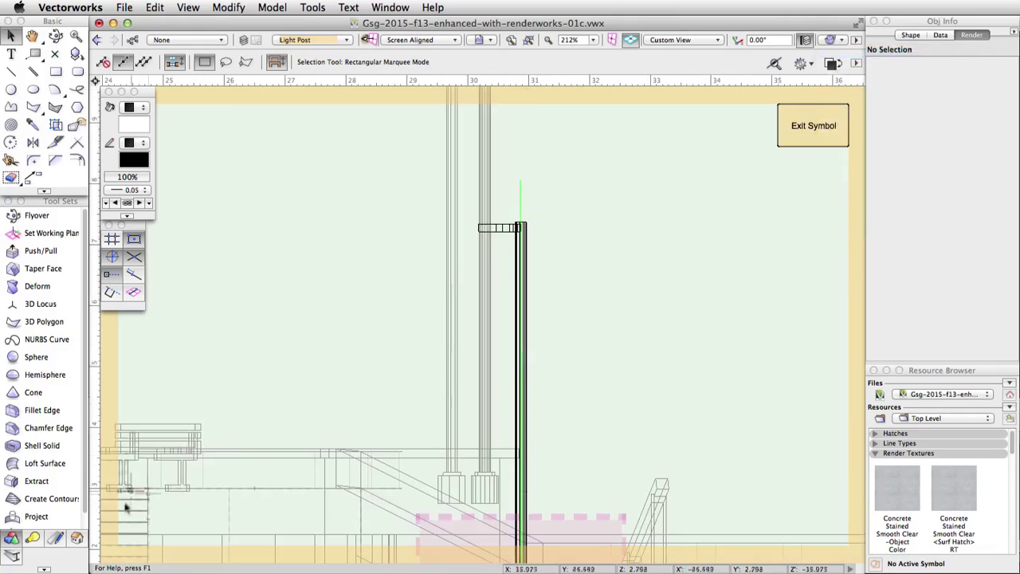
Step: Place a spot light at the midpoint of the lamp head's upper edge, casting soft shadows at 100% brightness
left_click(32, 537)
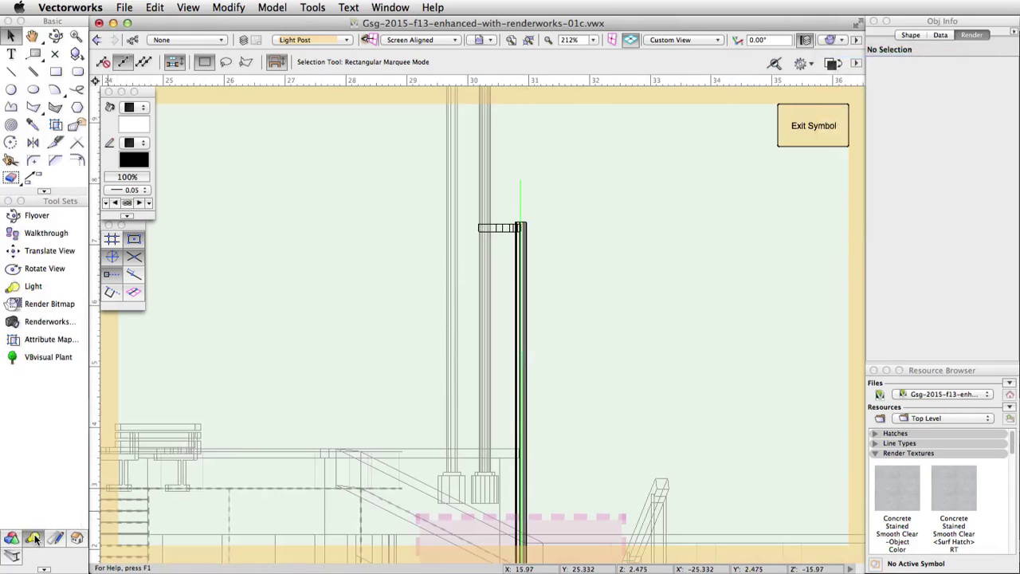
left_click(47, 289)
left_click(144, 61)
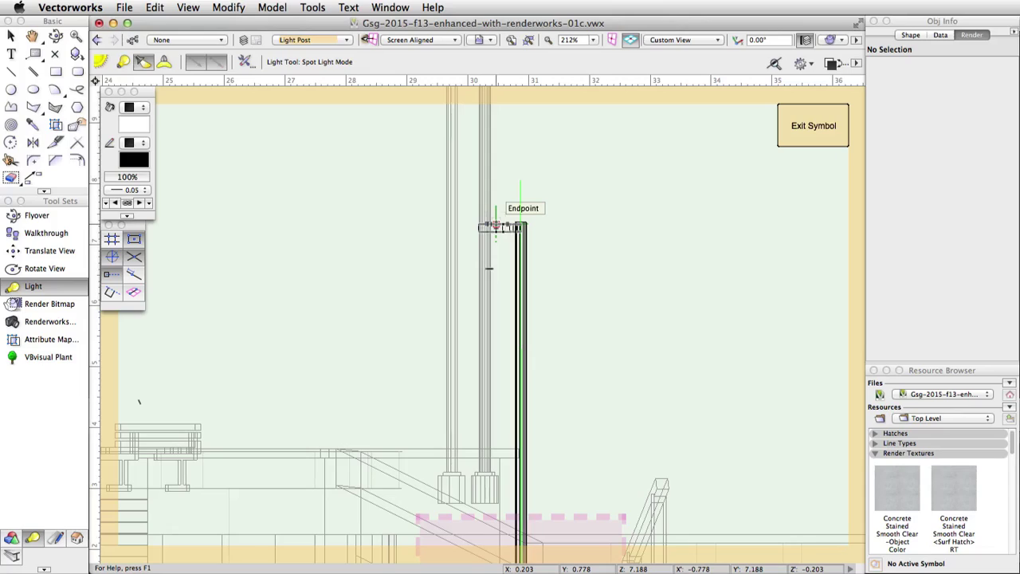
left_click(495, 226)
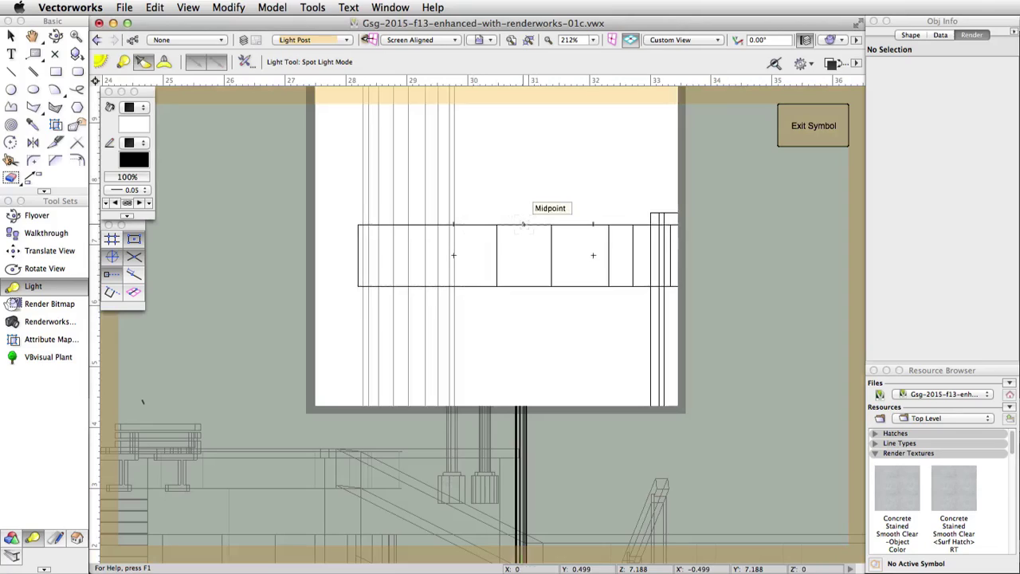
left_click(524, 224)
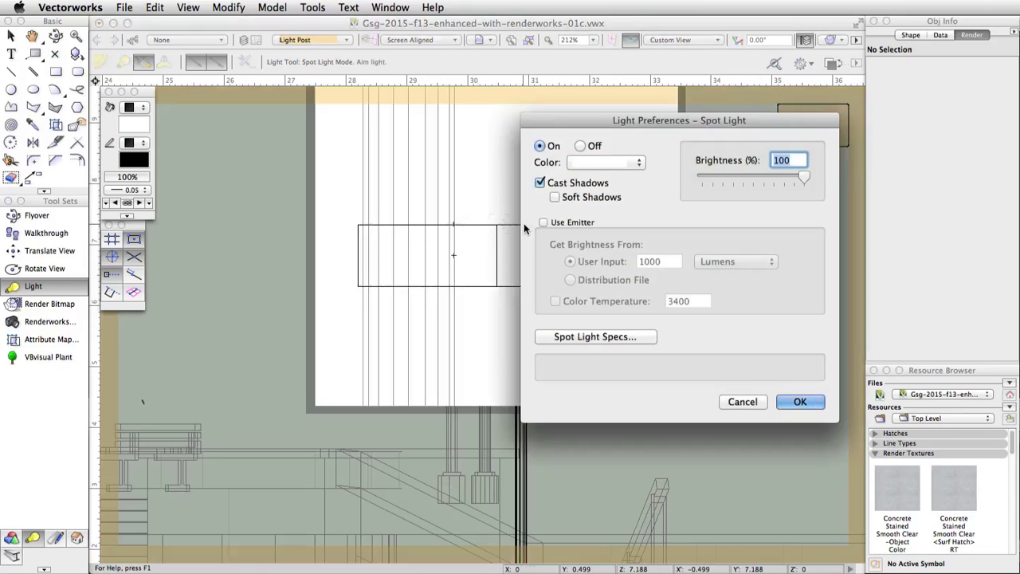
left_click(556, 197)
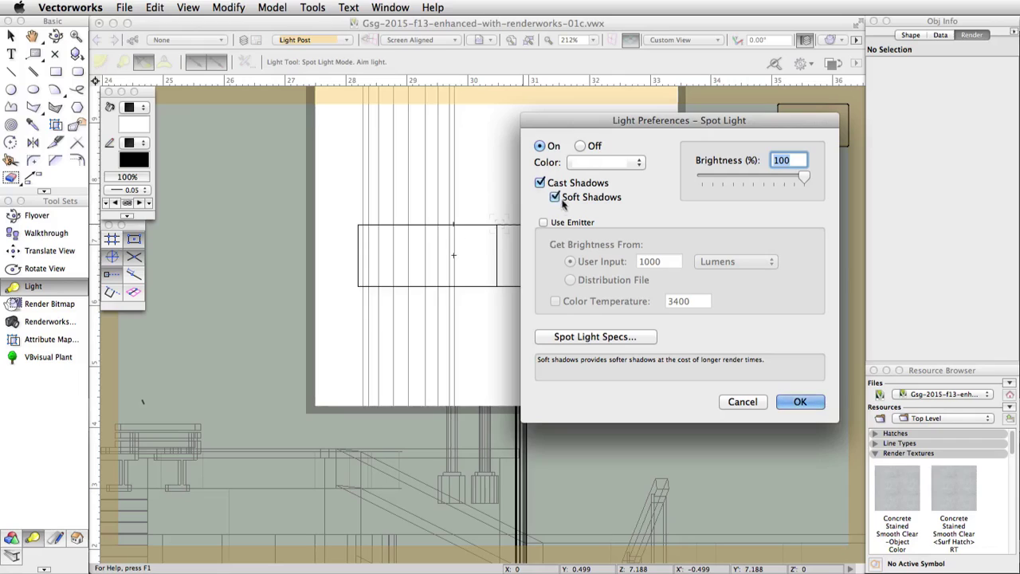
left_click(800, 402)
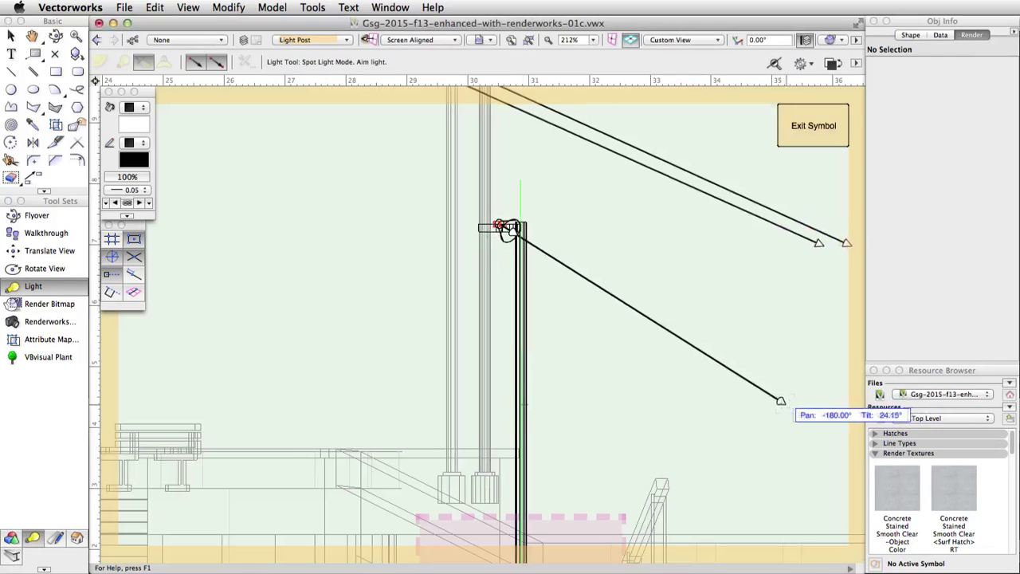
Step: Aim the new spot light by entering a pan of 90° and a tilt of 45°
left_click(458, 242)
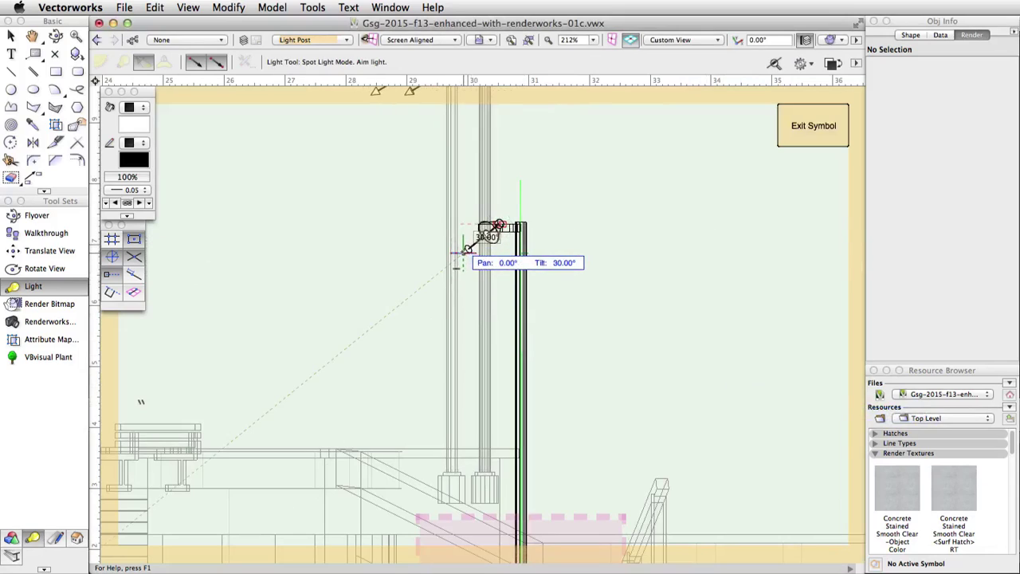
key("Tab")
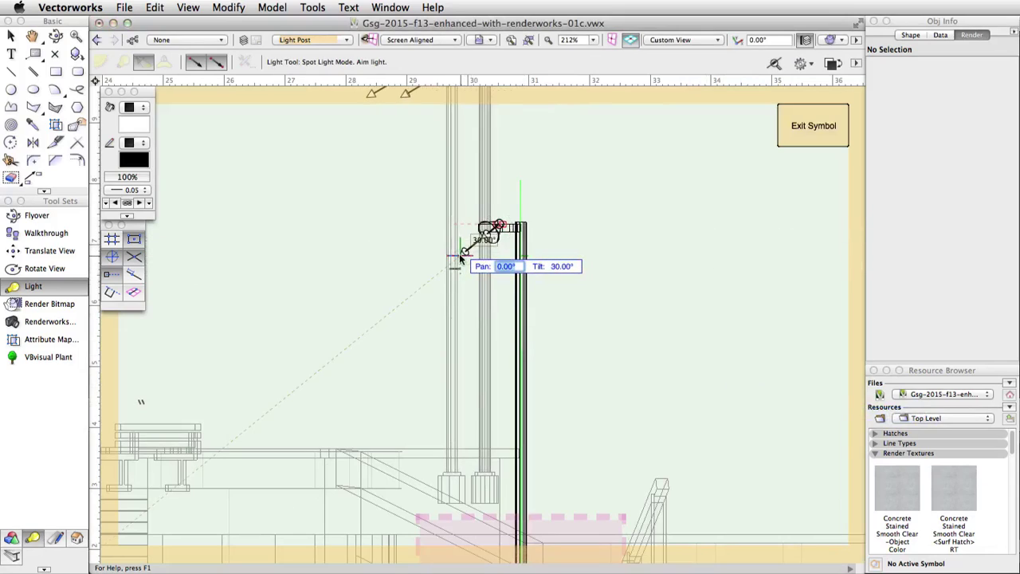
type("90")
key("Tab")
type("45")
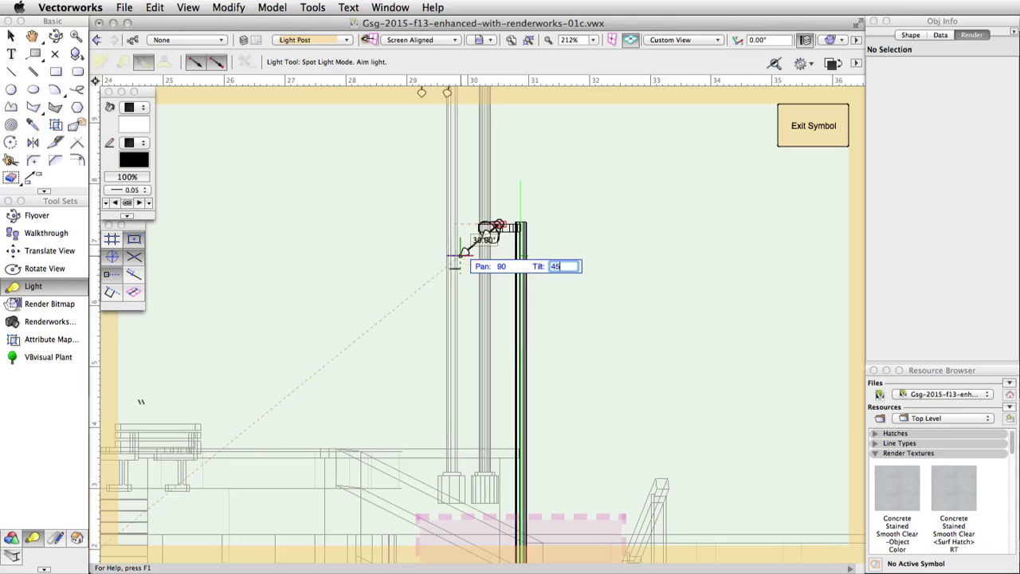
key("Tab")
key("Return")
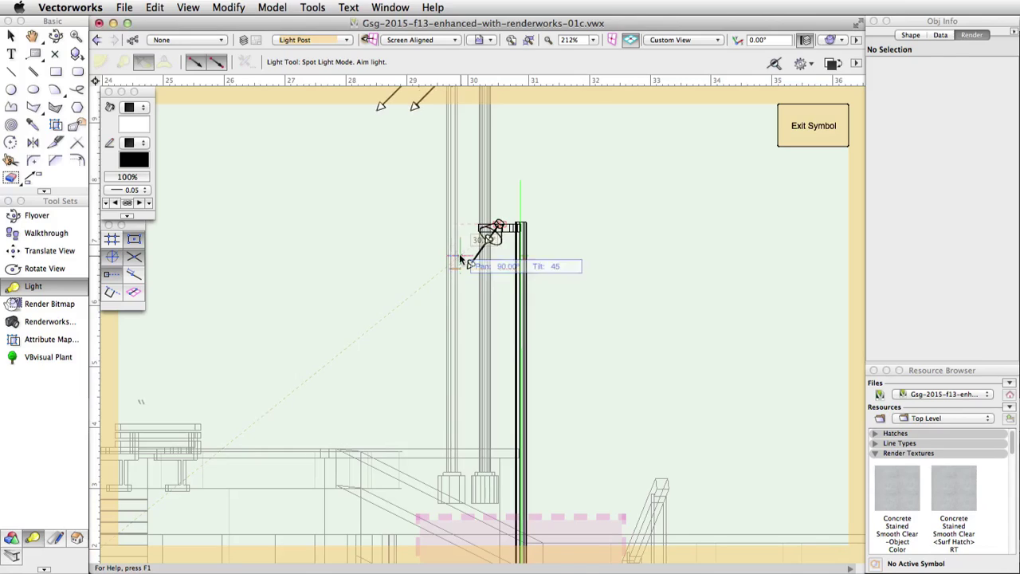
Step: Show the light post symbol in Top/Plan view and give the spot light a 100° spread and 50° beam
key("F5")
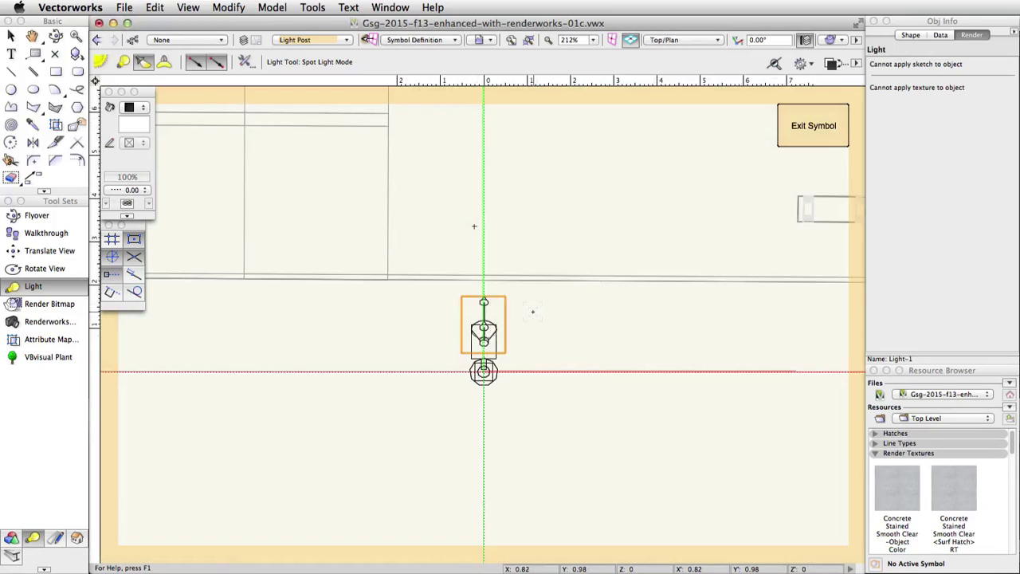
left_click(907, 36)
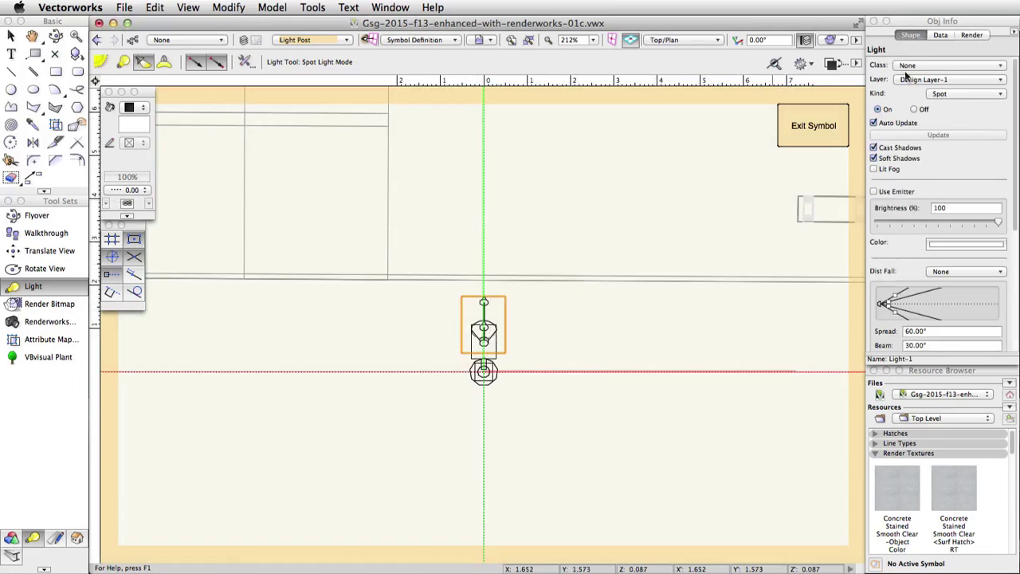
left_click(938, 332)
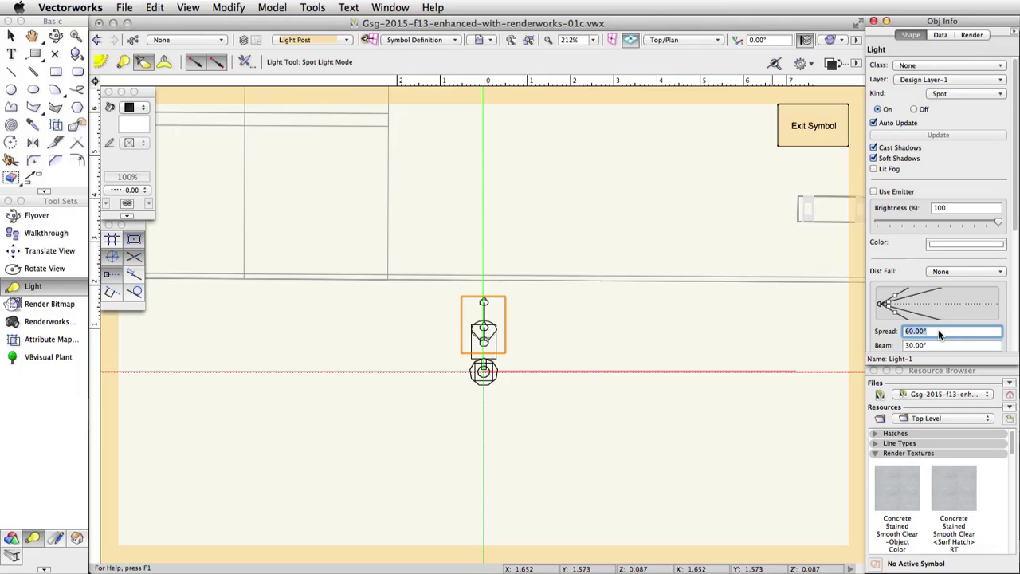
type("100")
key("Tab")
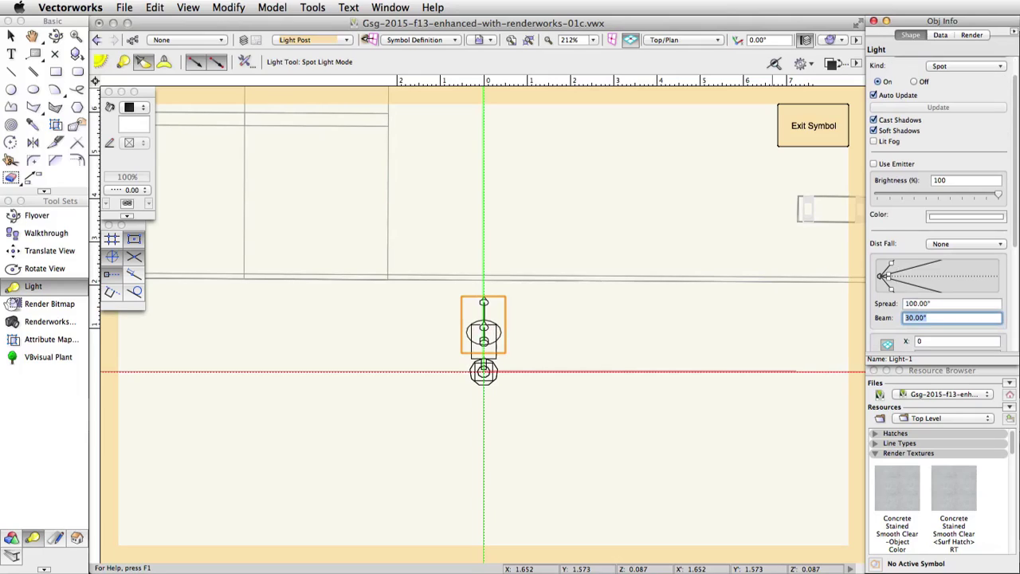
type("50")
key("Tab")
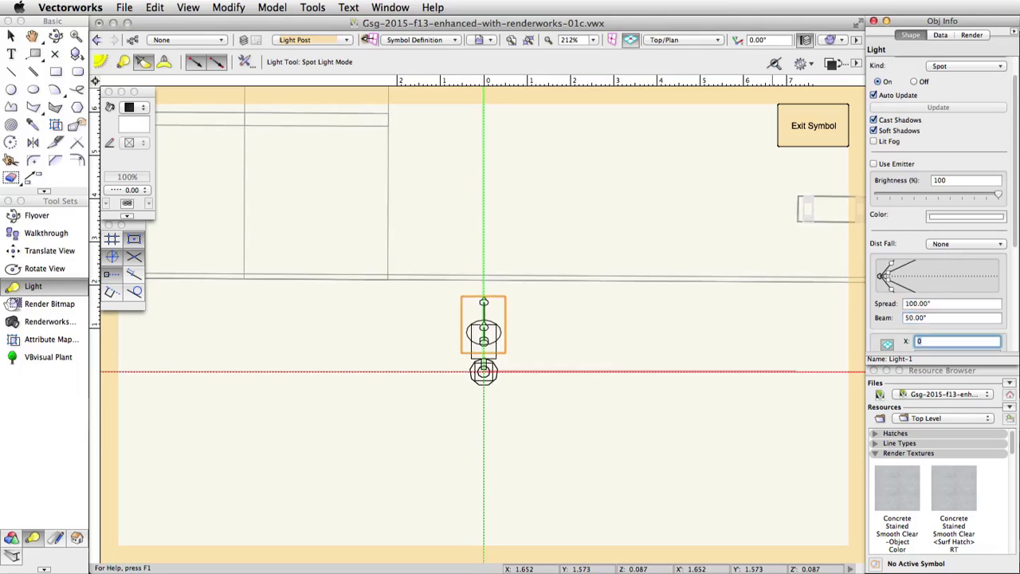
Step: Set the spot light's Z position to 7.15 and its tilt to 37°, and exit the light post symbol
key("Tab")
key("Tab")
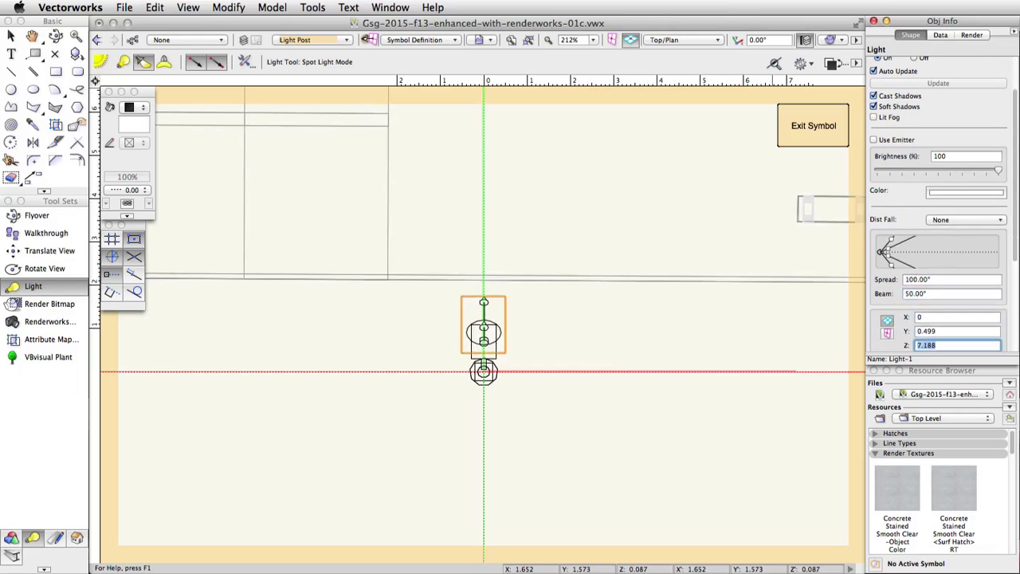
key("Tab")
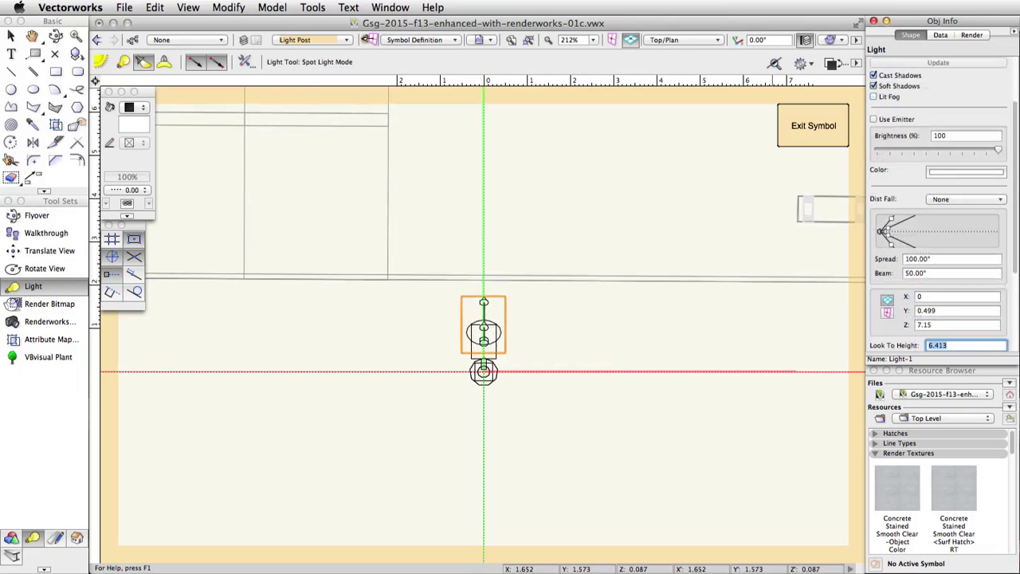
key("Tab")
key("Tab")
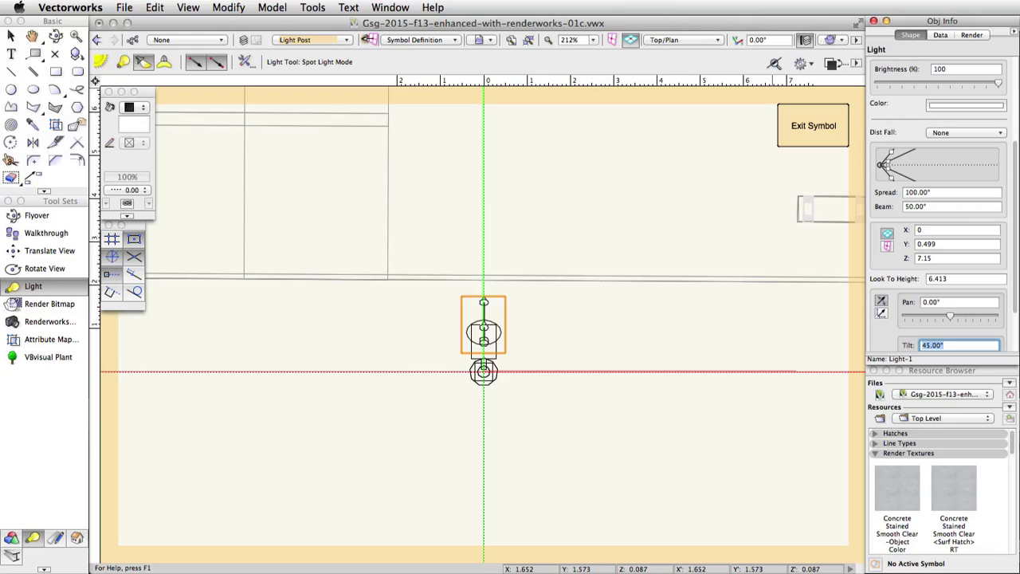
key("Tab")
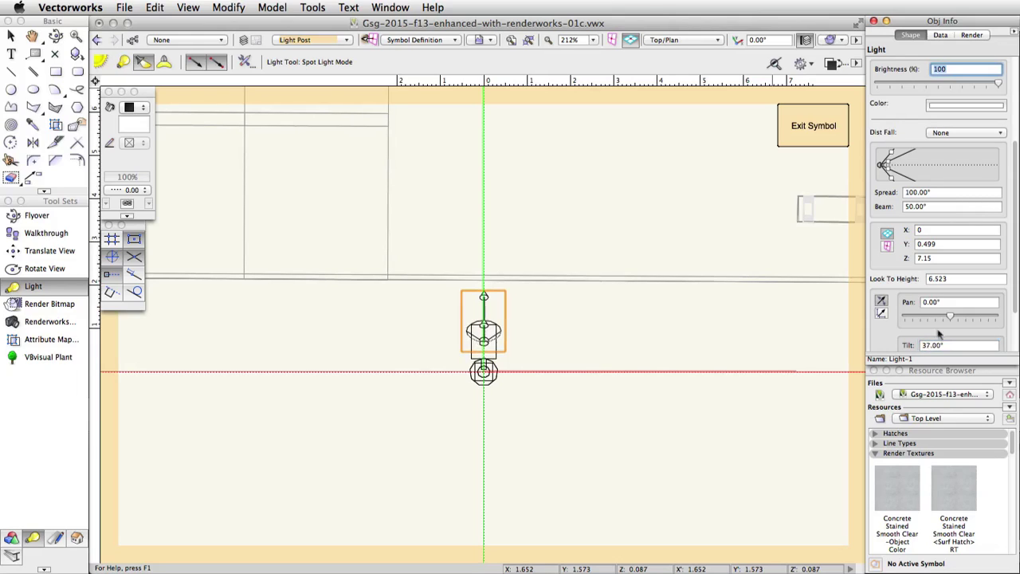
left_click(808, 140)
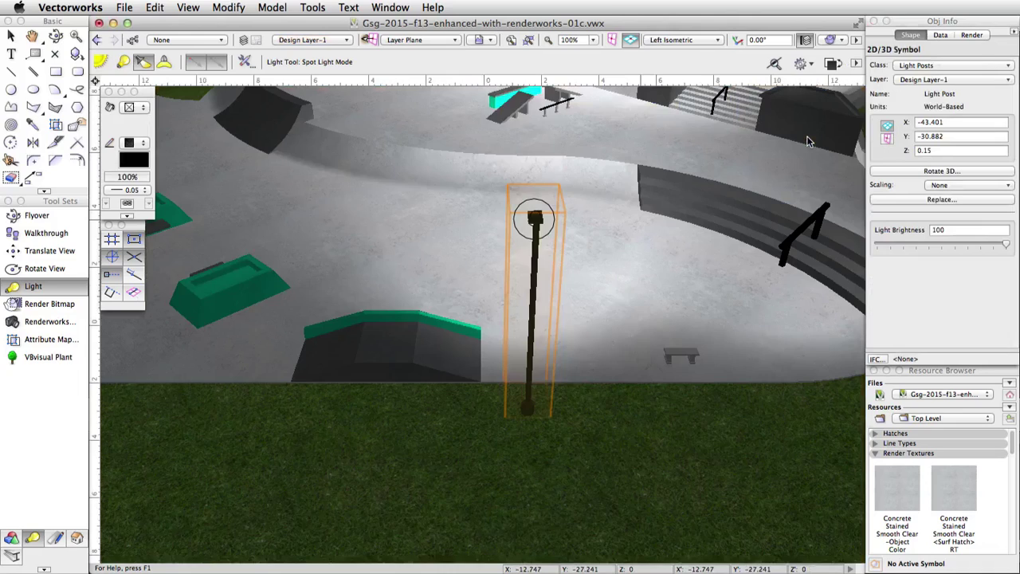
Step: Deselect the light post and set the display preferences to show light objects only in wireframe
middle_click_drag(807, 141, 857, 331, "shift")
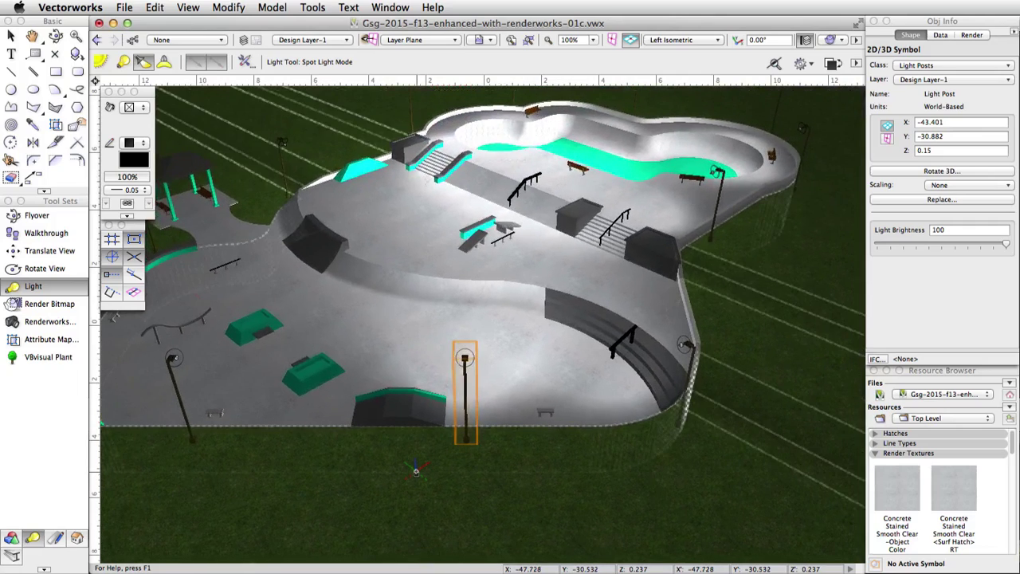
key("x")
key("x")
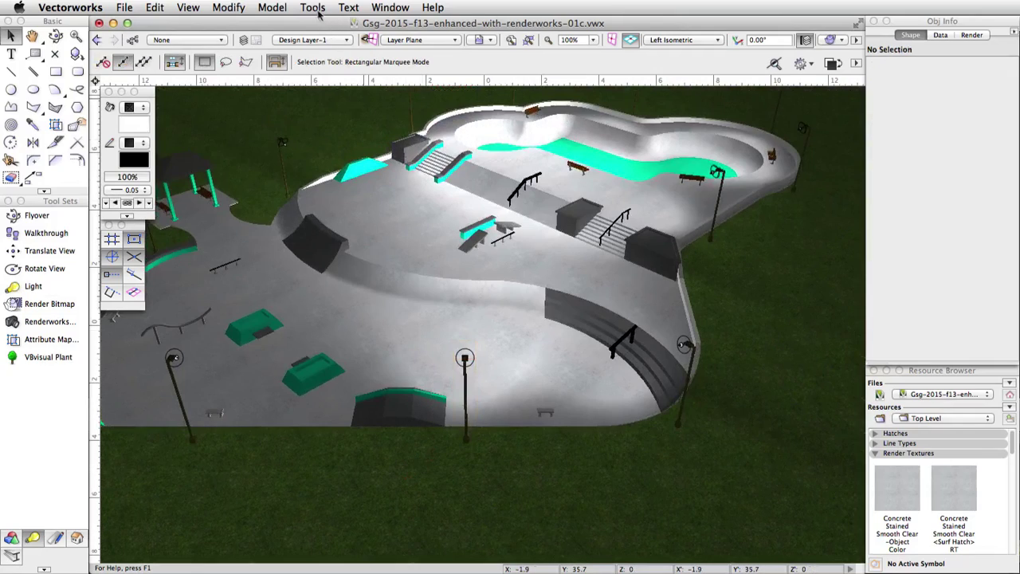
left_click(318, 10)
mouse_move(363, 225)
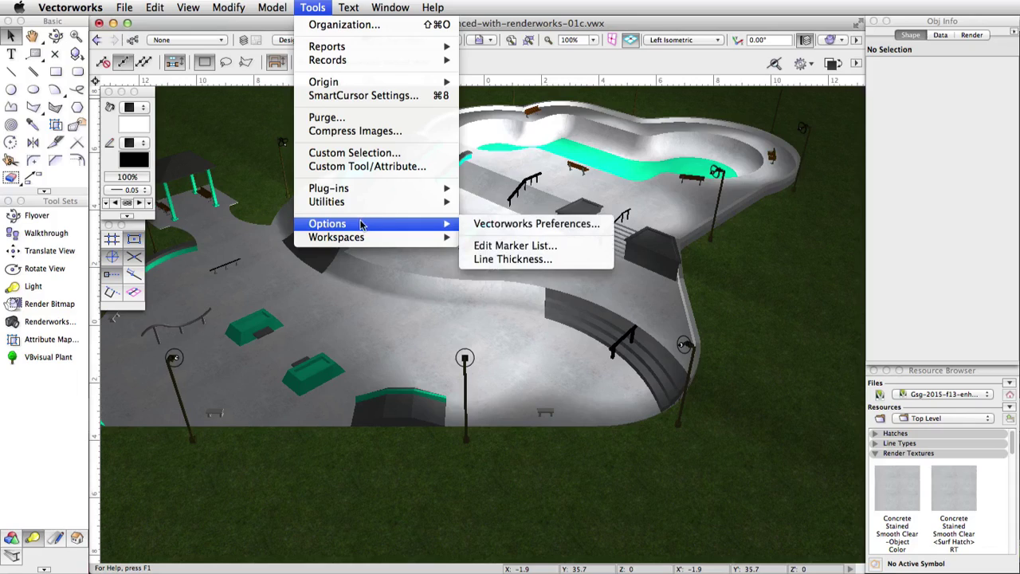
left_click(494, 224)
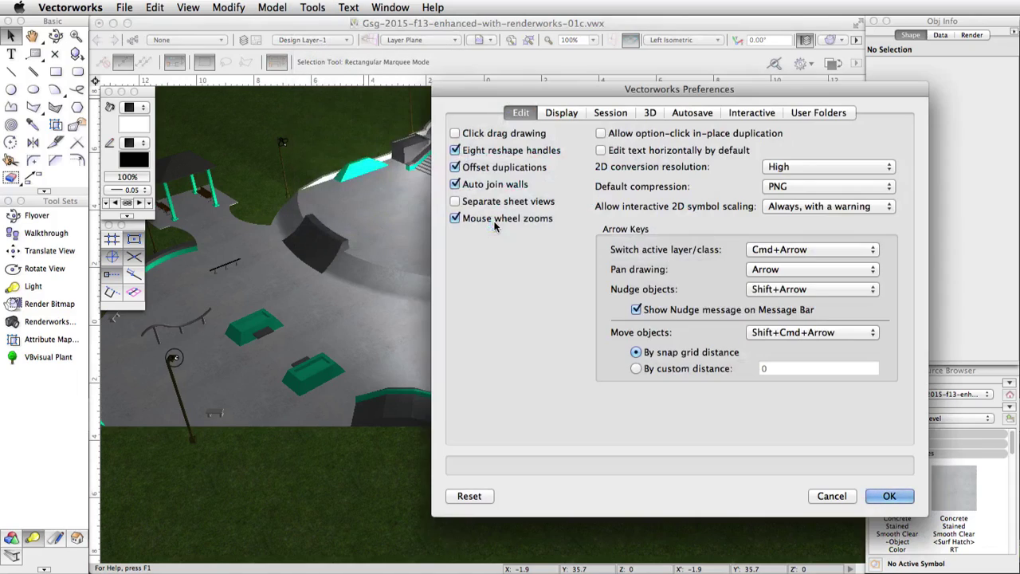
left_click(562, 114)
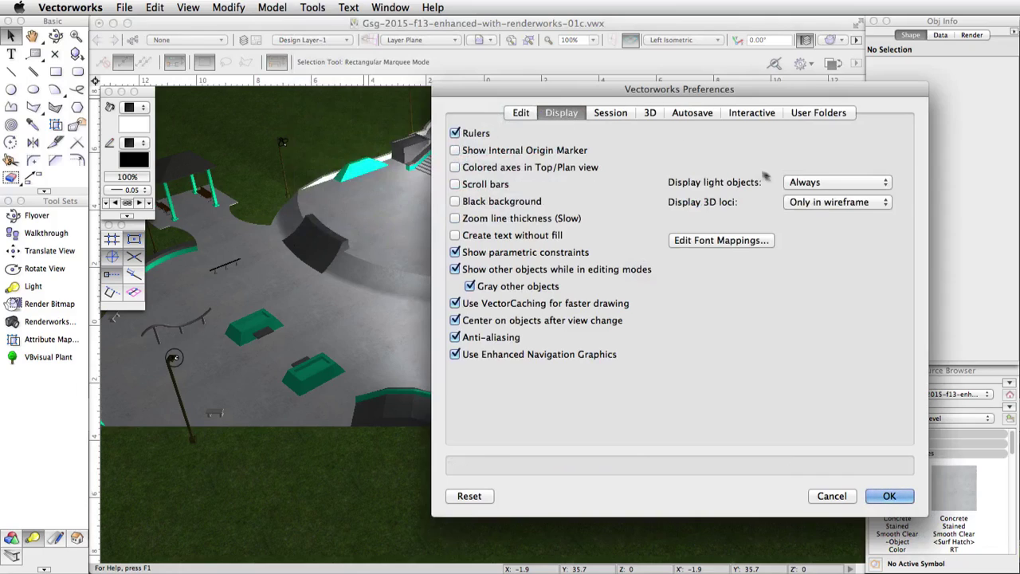
left_click(837, 182)
left_click(829, 196)
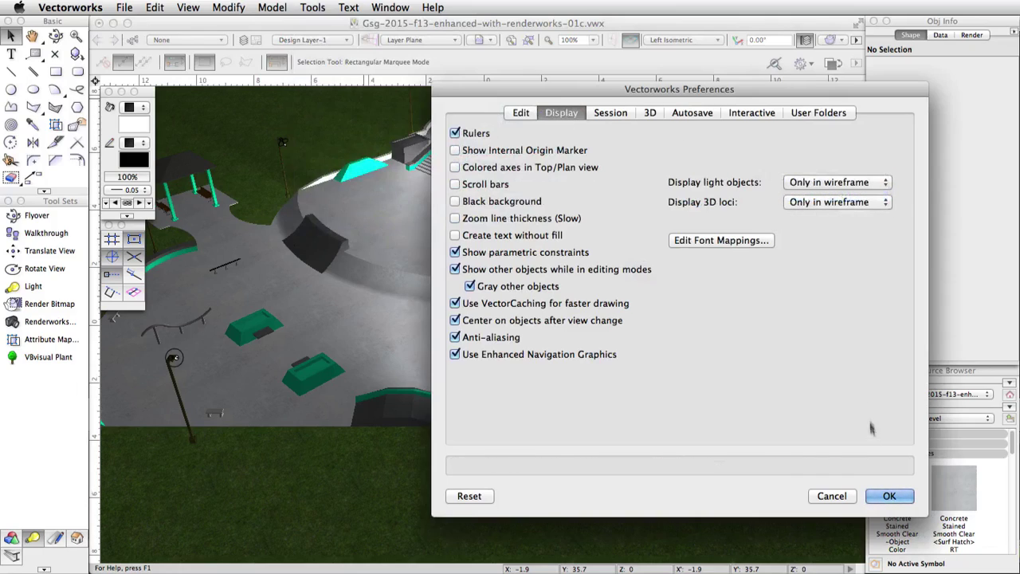
left_click(879, 499)
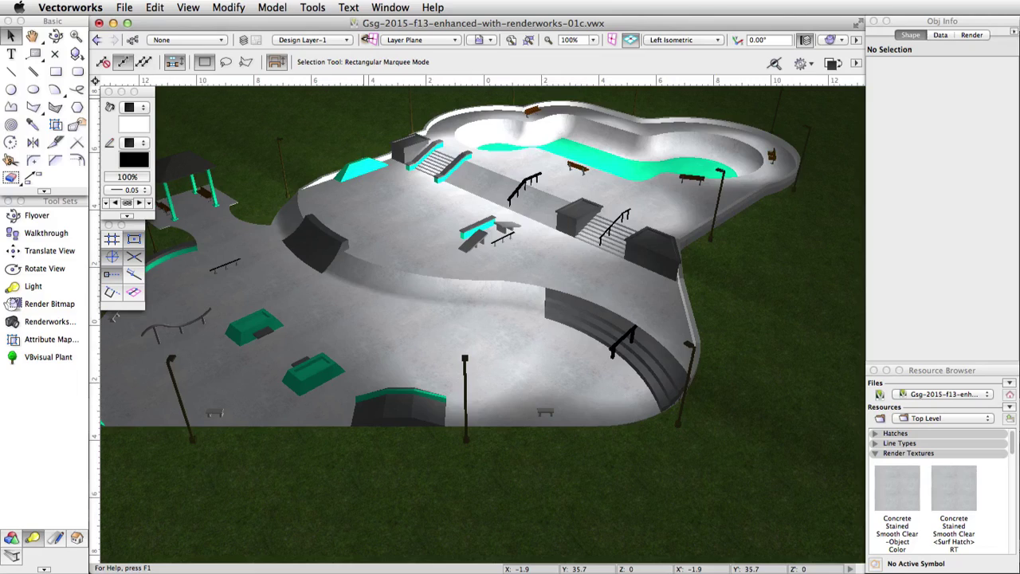
Step: Switch the model to Top/Plan view and open the 3D component of the planter box symbol behind the upper stairs
left_click(696, 40)
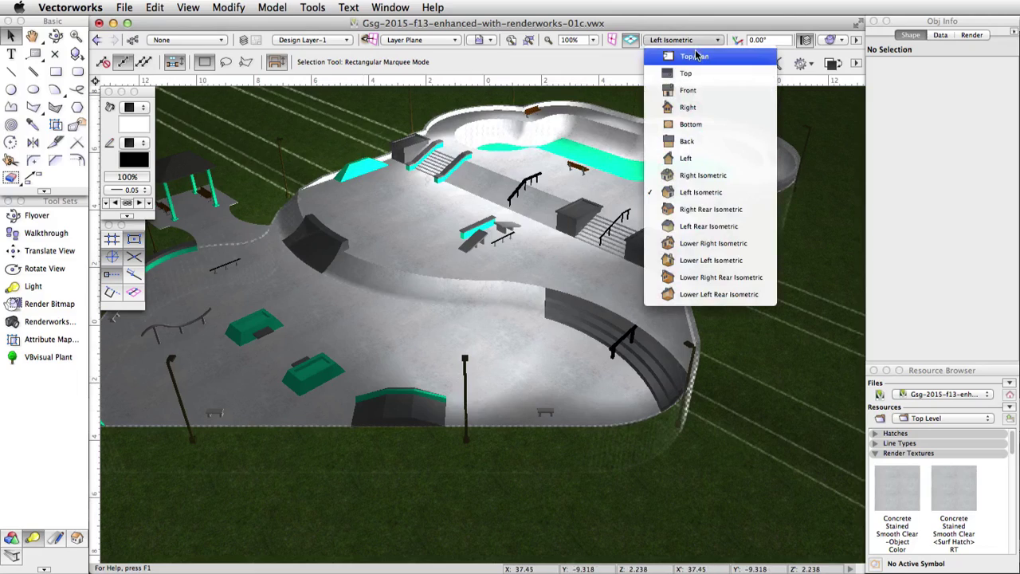
left_click(694, 56)
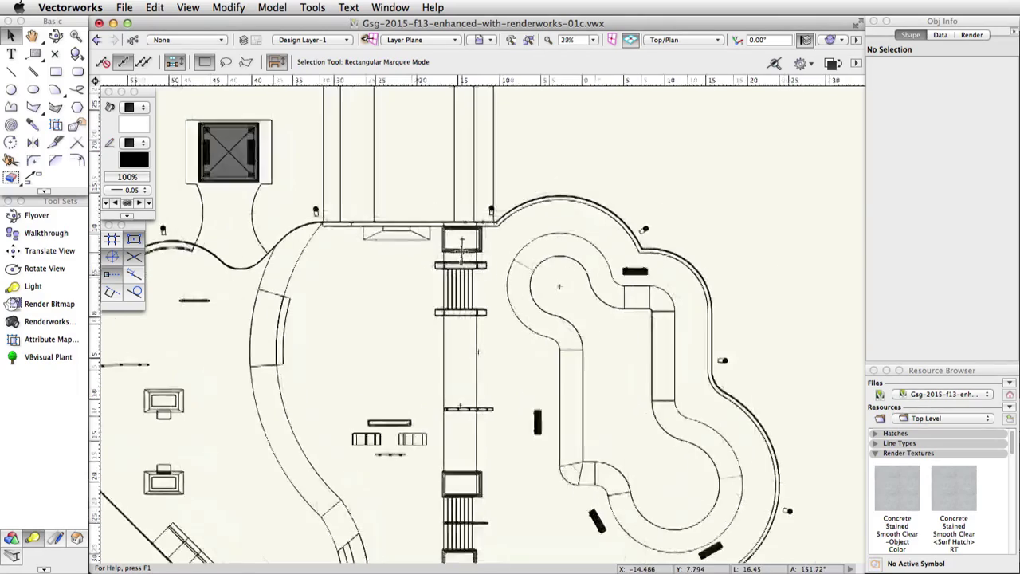
scroll(462, 241, "up", 8)
double_click(474, 186)
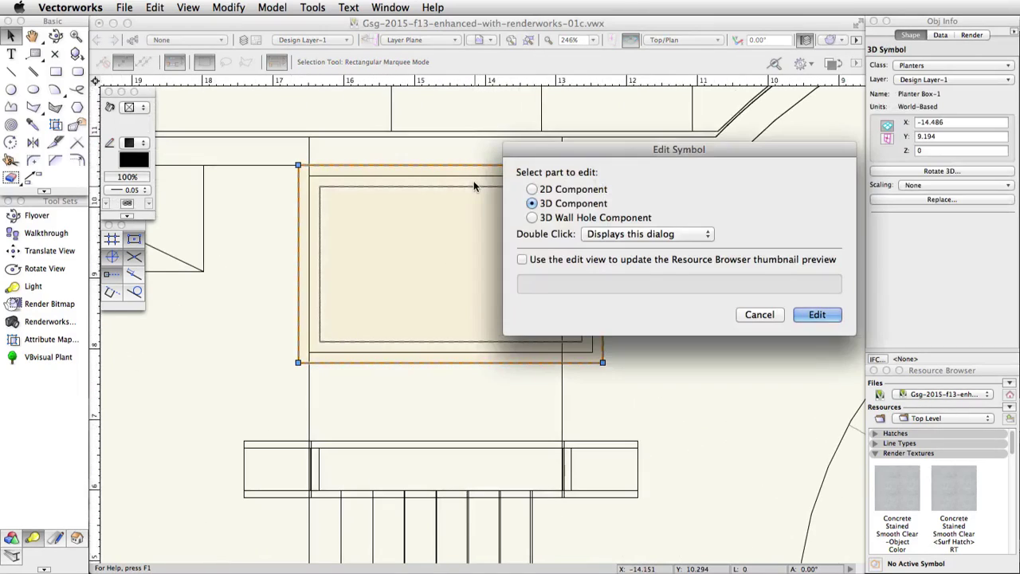
left_click(817, 315)
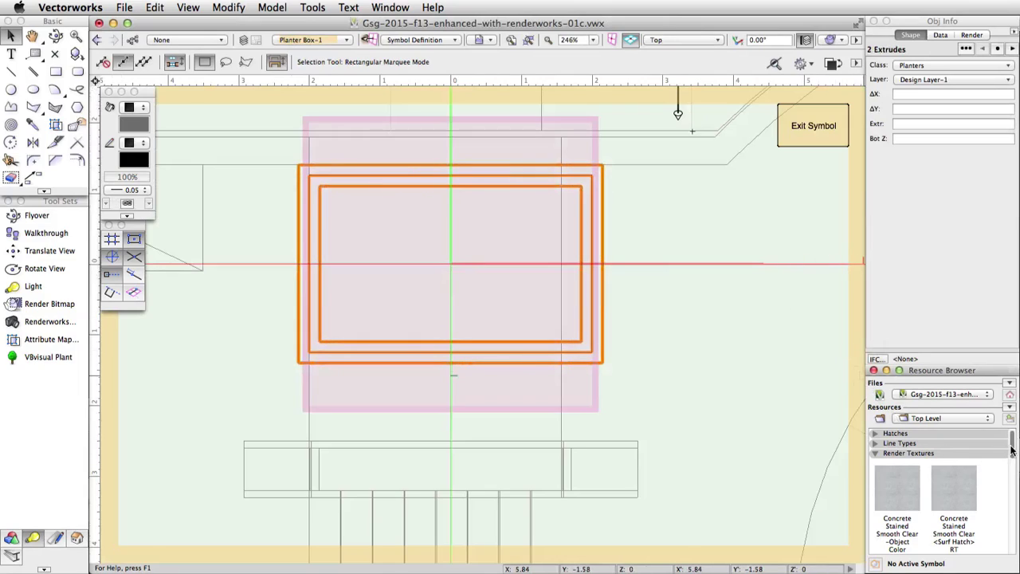
Step: Insert a Flower Image Prop symbol inside the planter box near its upper-left corner, at about X -1.58, Y 0.88
left_click_drag(1013, 443, 1011, 498)
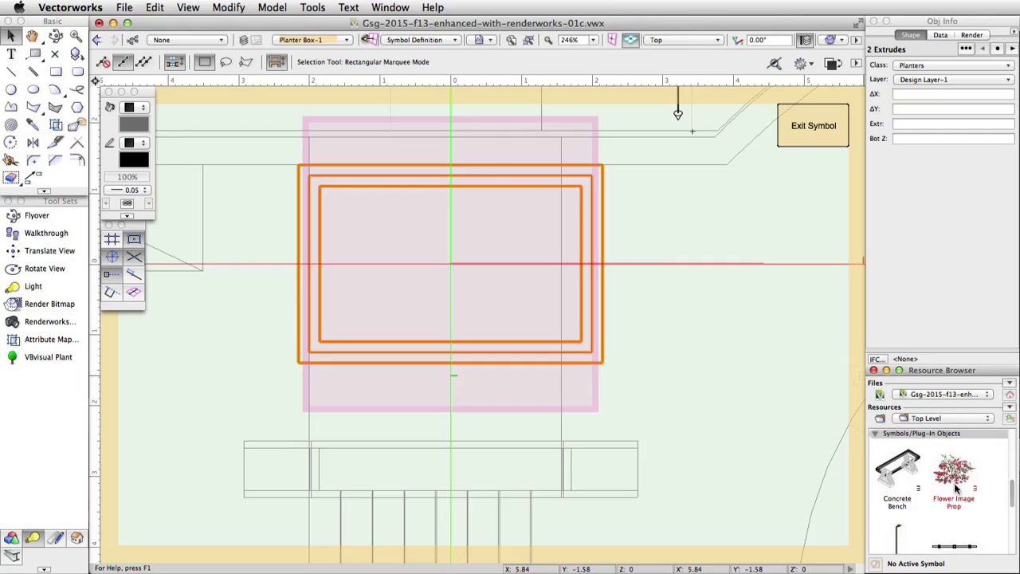
left_click(957, 478)
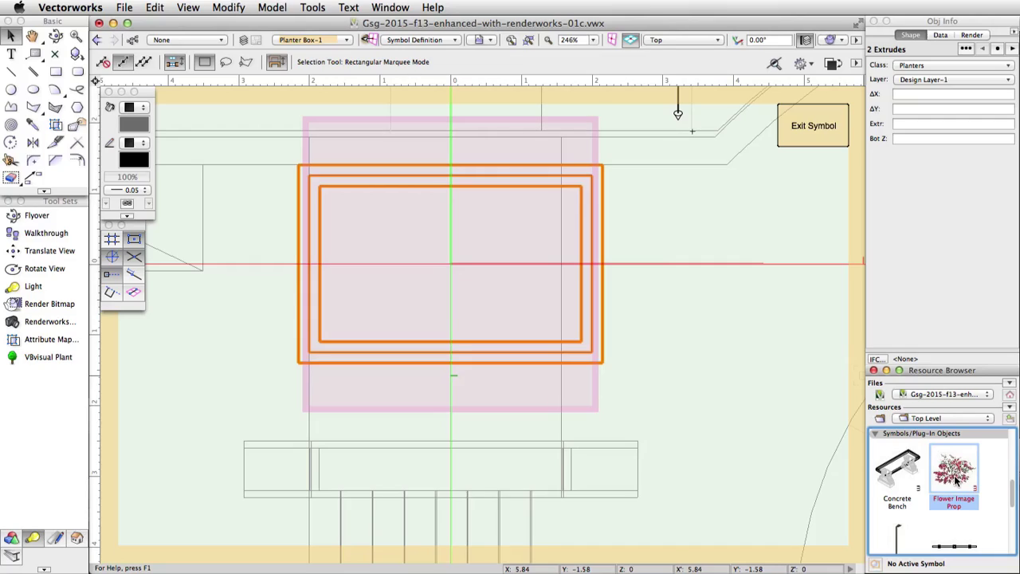
double_click(956, 479)
scroll(279, 151, "up", 2)
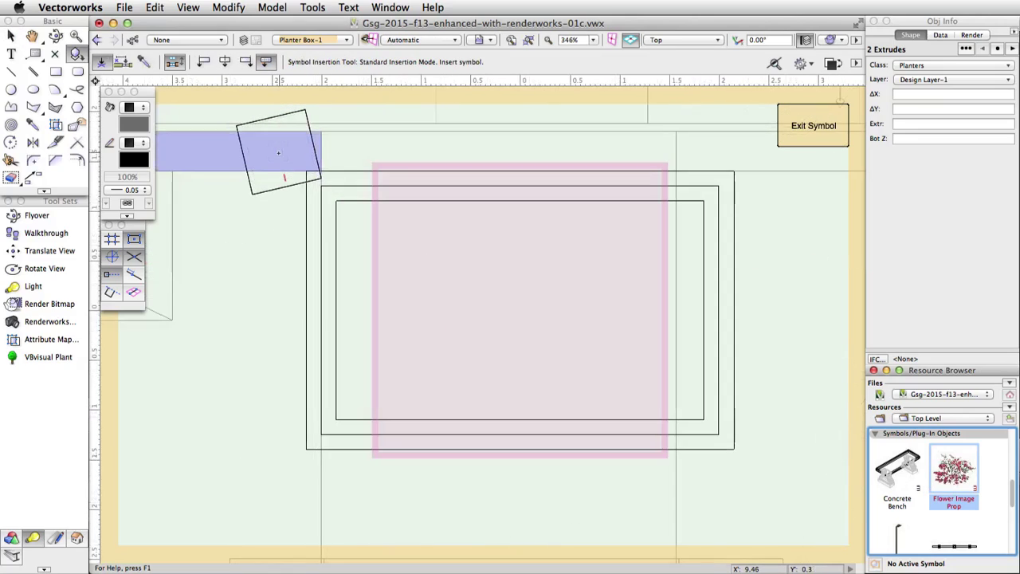
left_click(365, 223)
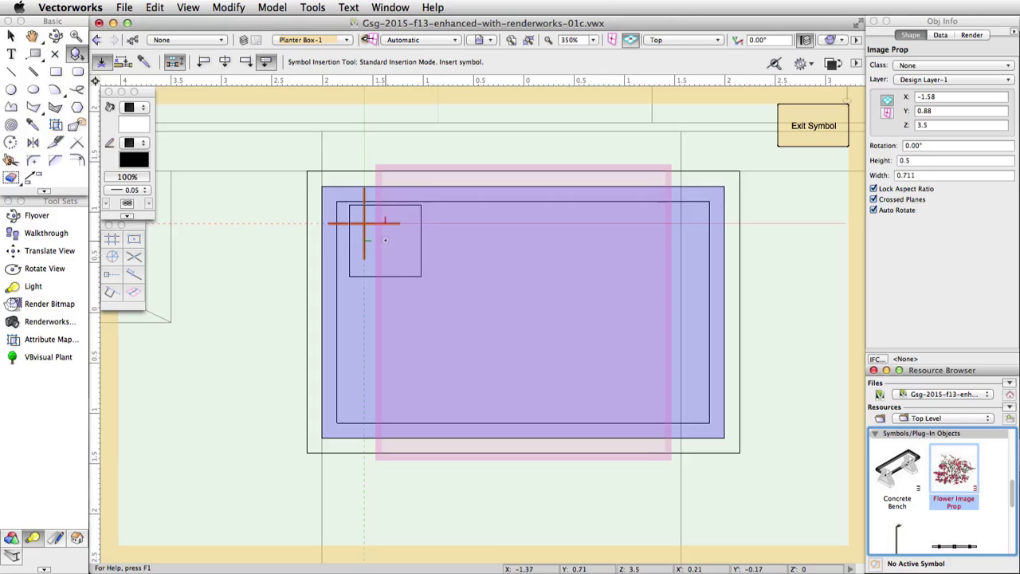
Step: Insert three more Flower Image Props beside the first, at about X -1.37, Y 0.71; X -1.11, Y 0.87; and X -1.25, Y 0.54
left_click(385, 239)
left_click(411, 224)
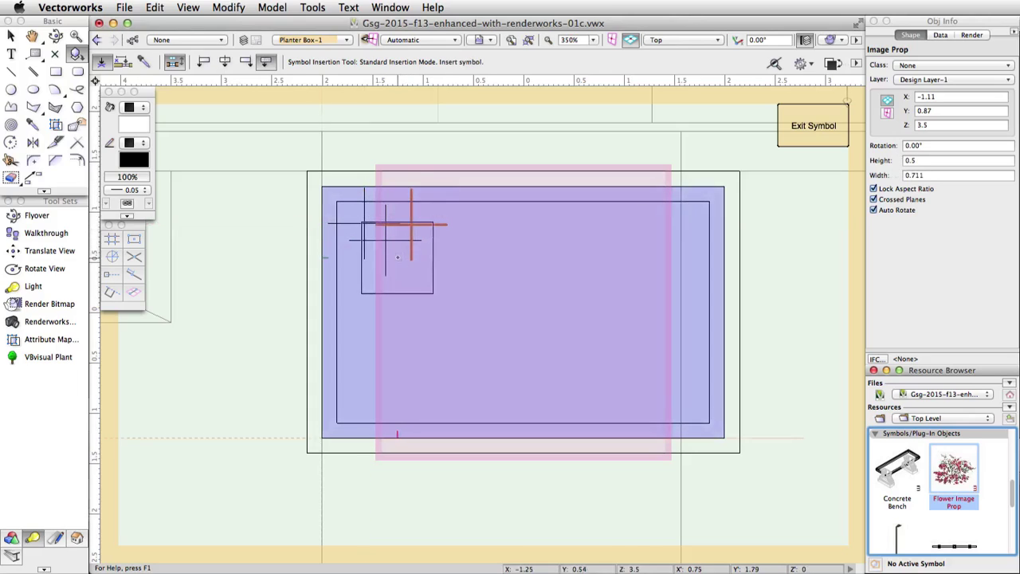
left_click(397, 257)
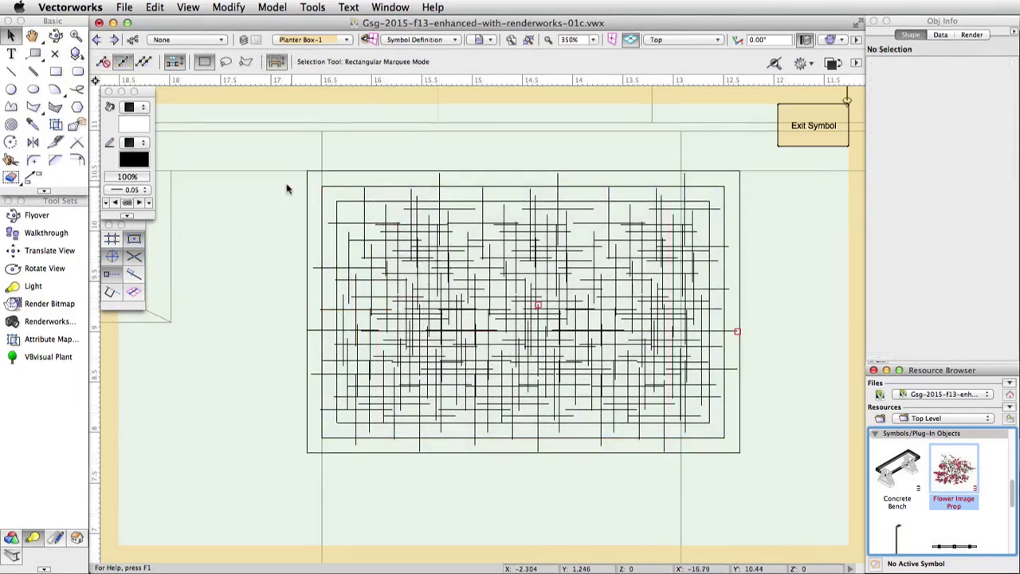
Step: Select all the flower image props without the planter geometry, set their Z position to 3.5, and exit the planter box symbol
left_click_drag(287, 188, 771, 449)
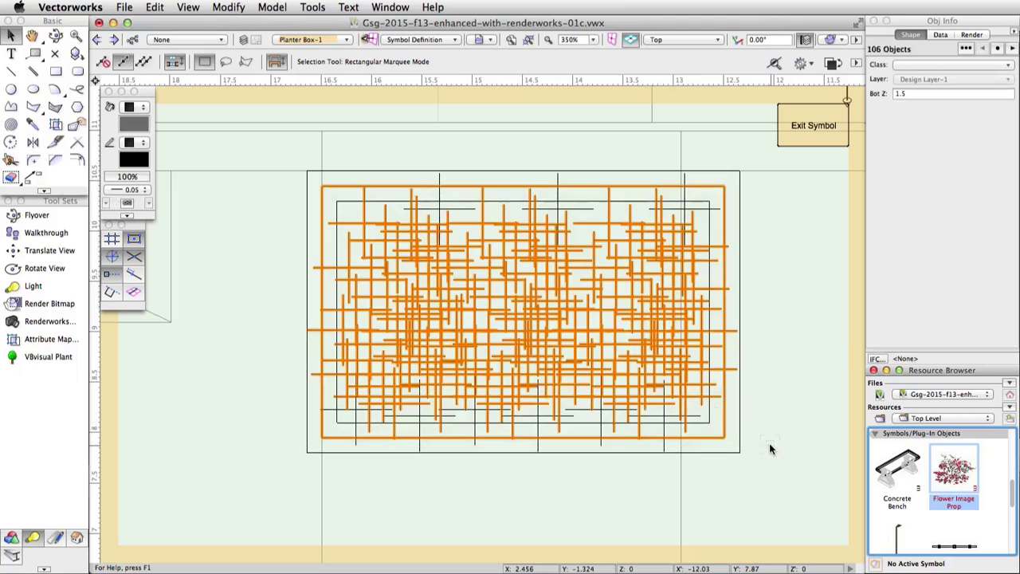
left_click(724, 423, "shift")
left_click(914, 128)
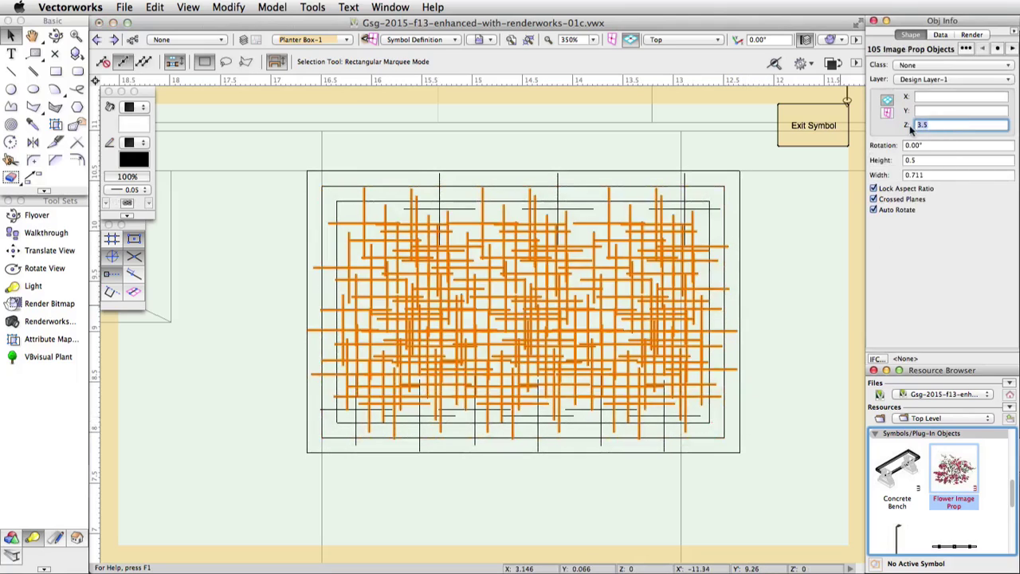
type("3")
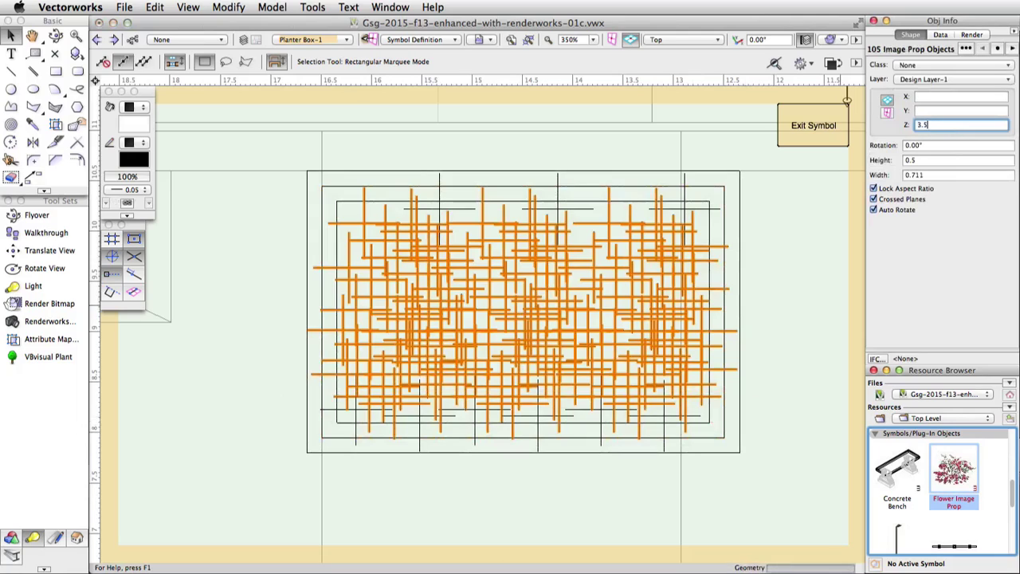
left_click(801, 125)
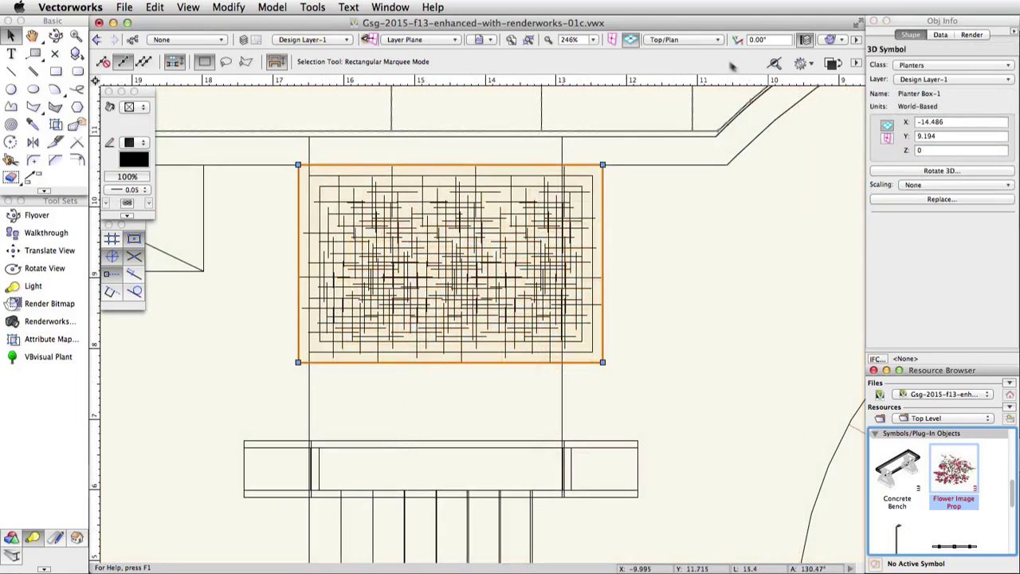
Step: Switch the model to the Left Isometric view and render the skatepark with Fast Renderworks to check the flower-filled planters
left_click(694, 41)
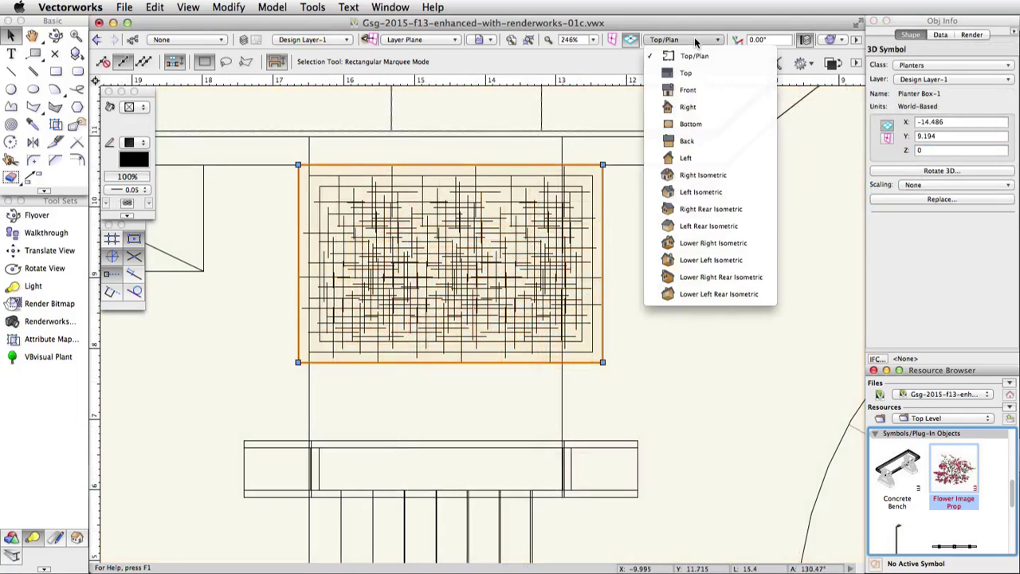
left_click(710, 190)
scroll(291, 193, "down", 10)
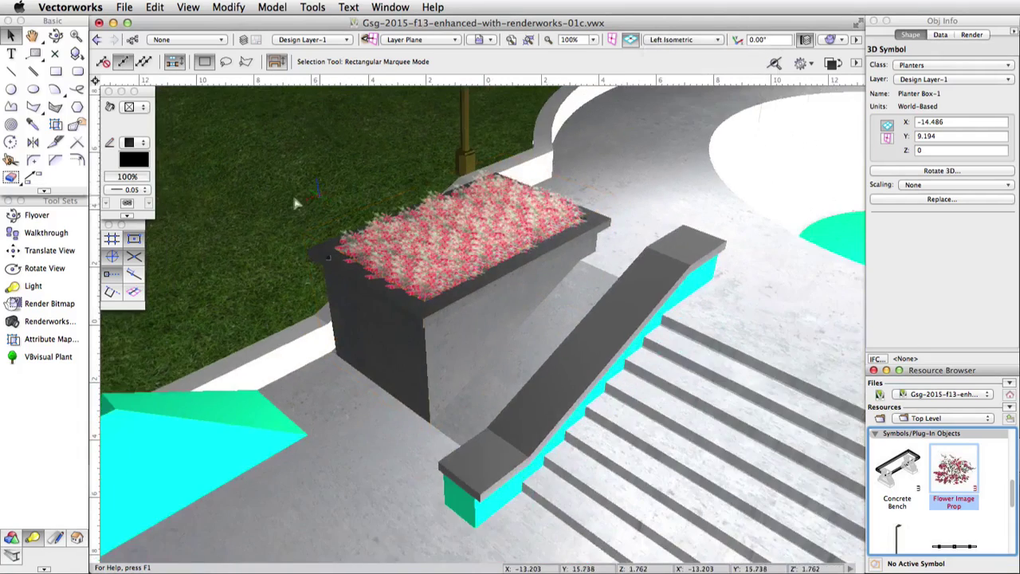
scroll(295, 203, "down", 2)
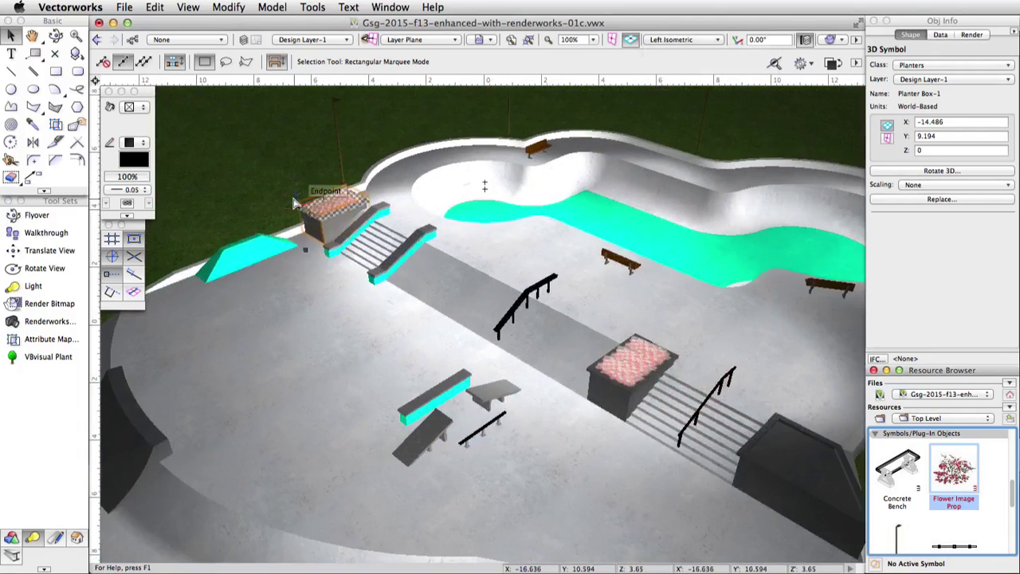
left_click(830, 39)
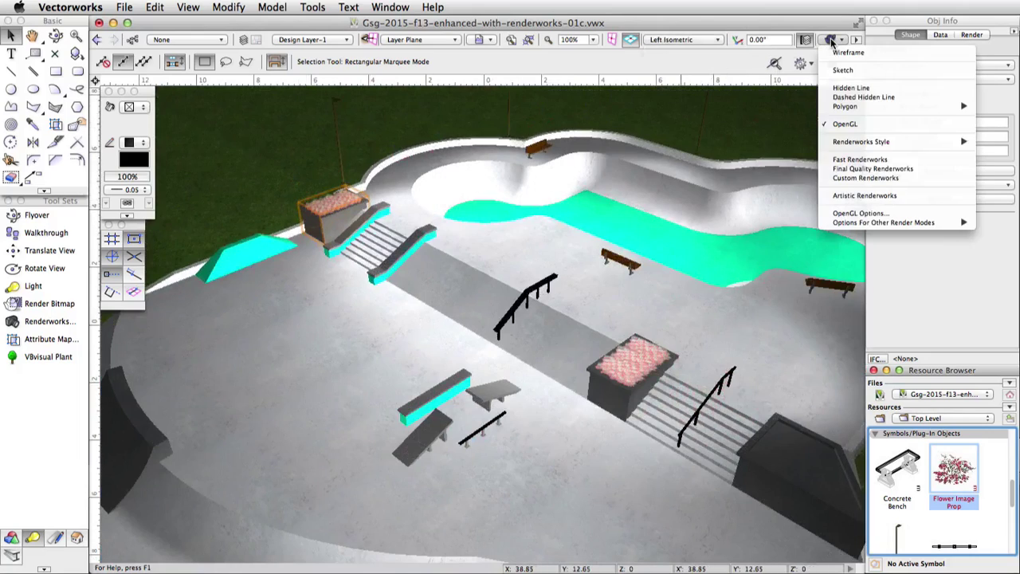
left_click(852, 159)
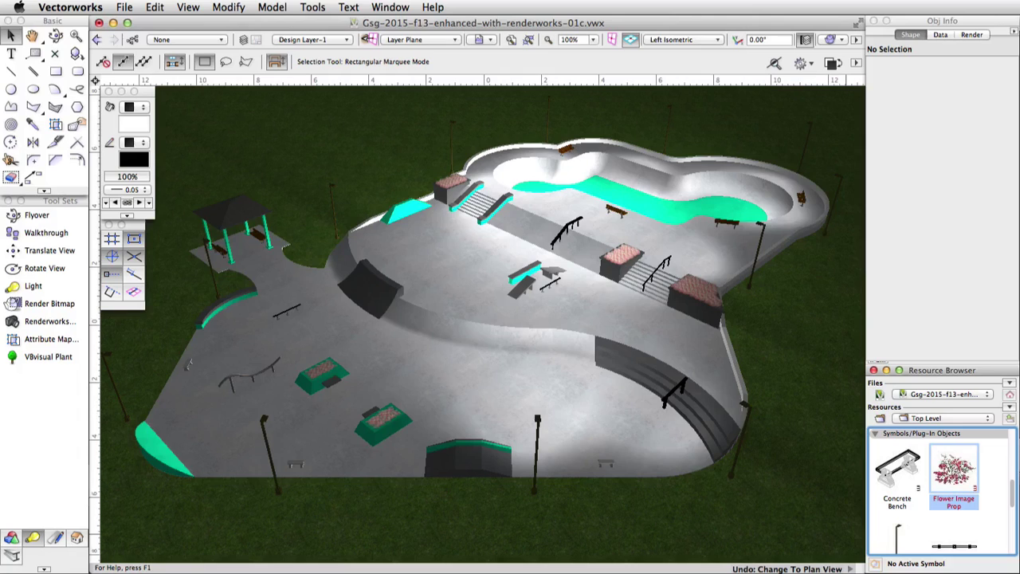
Step: In Top/Plan view, place a Renderworks camera midway between the two small planters, from X -54.76, Y -12.58, looking horizontally about 15.9 m, with default properties
left_click(678, 39)
left_click(683, 56)
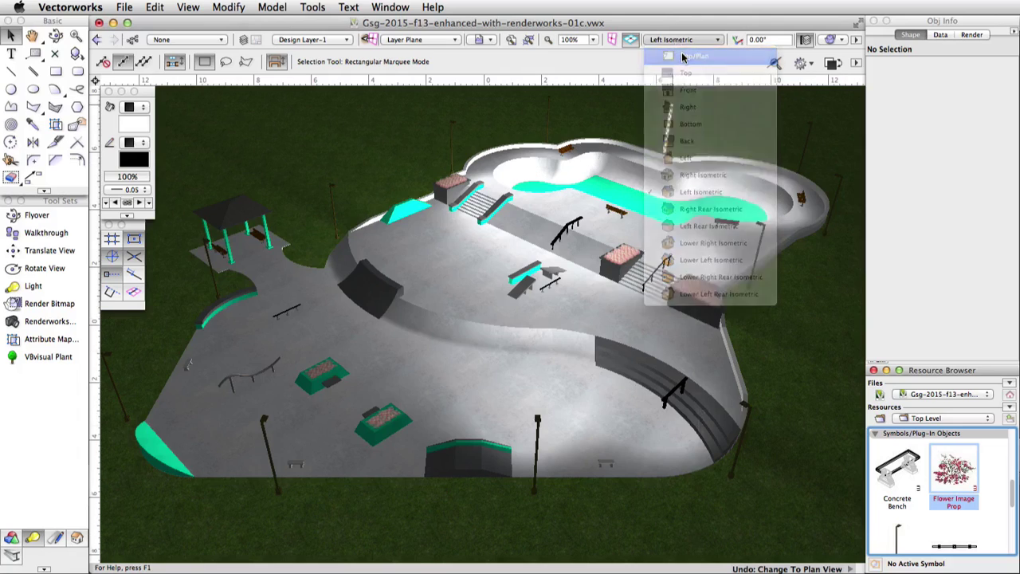
key("h")
mouse_move(163, 480)
left_mouse_down()
mouse_move(216, 485)
mouse_move(433, 363)
left_mouse_up()
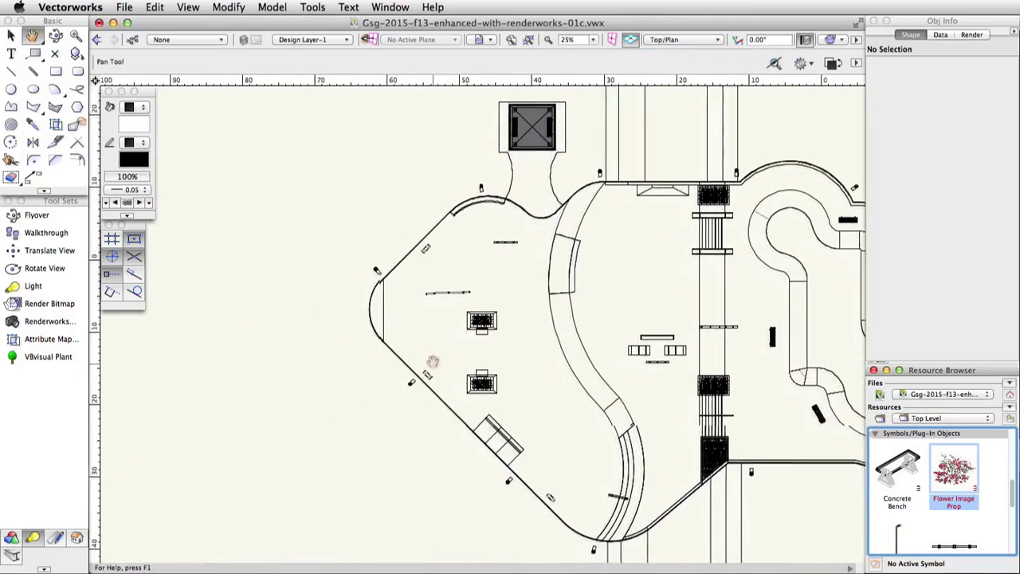
key("x")
scroll(470, 363, "up", 5)
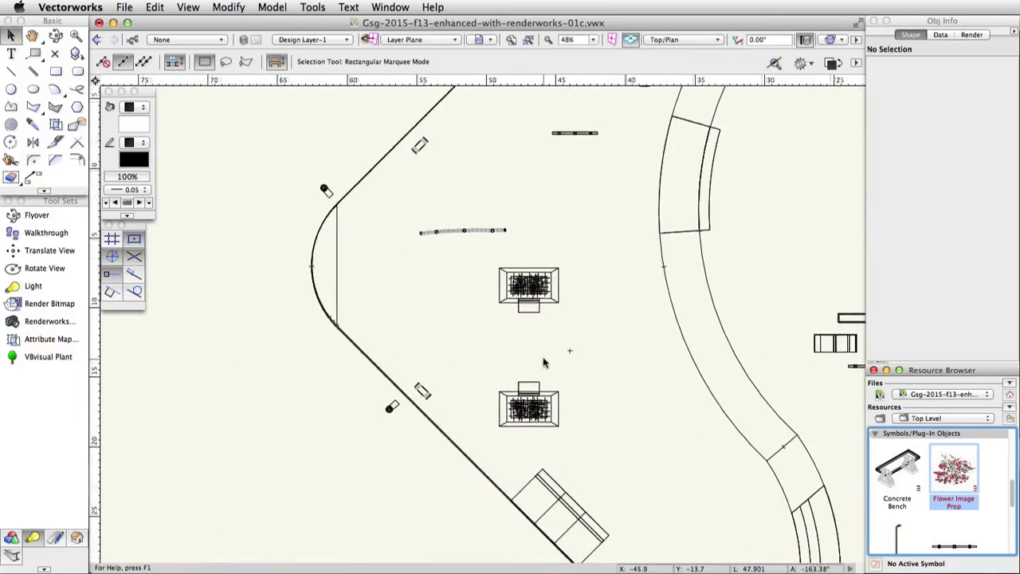
scroll(543, 362, "up", 6)
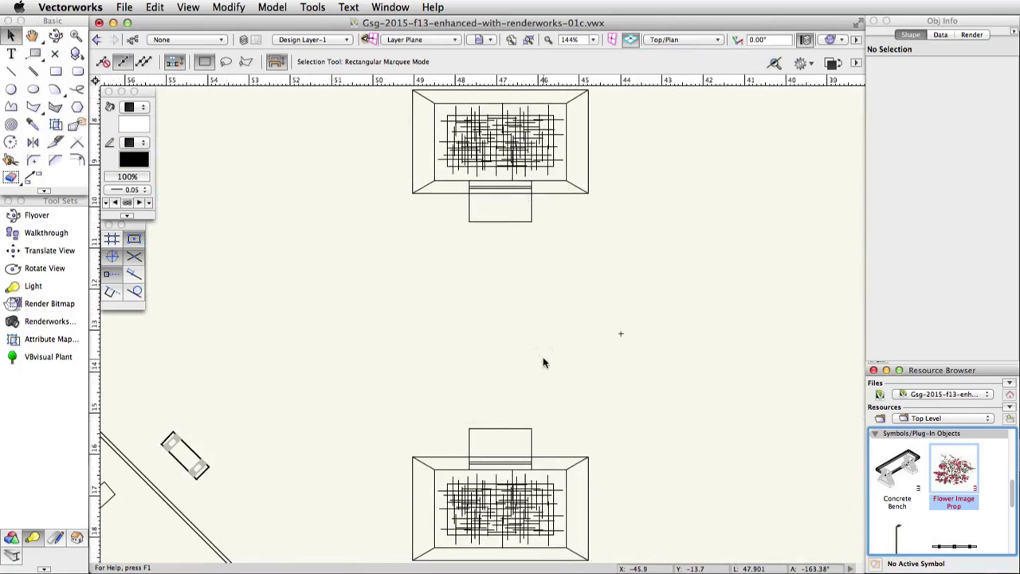
left_click(40, 324)
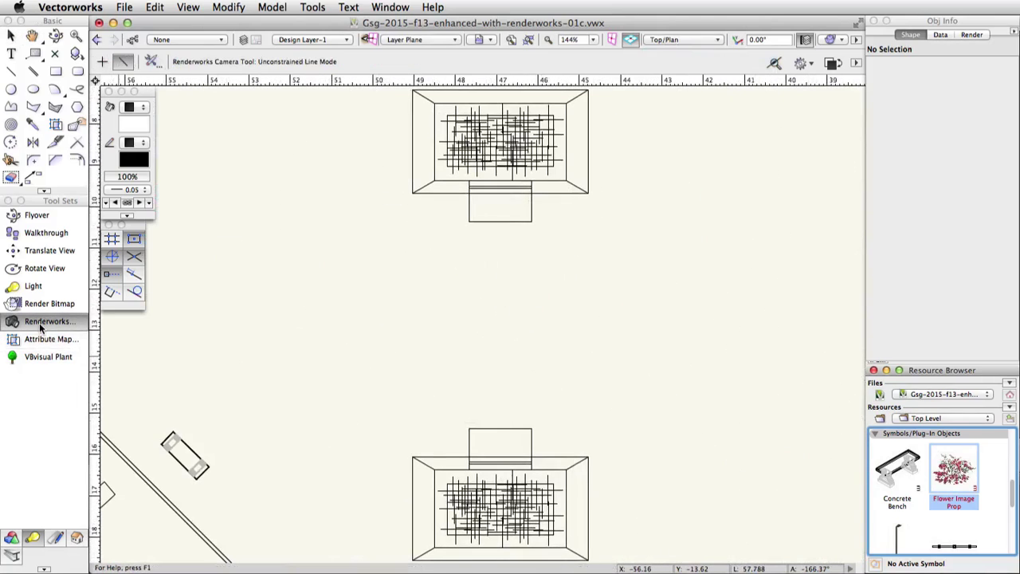
left_click(175, 312)
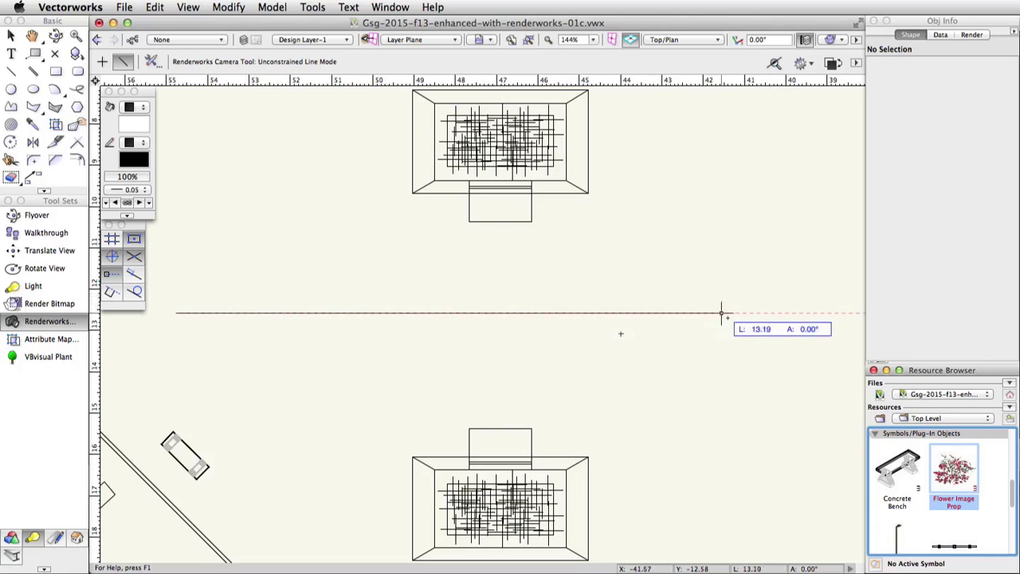
left_click(834, 313)
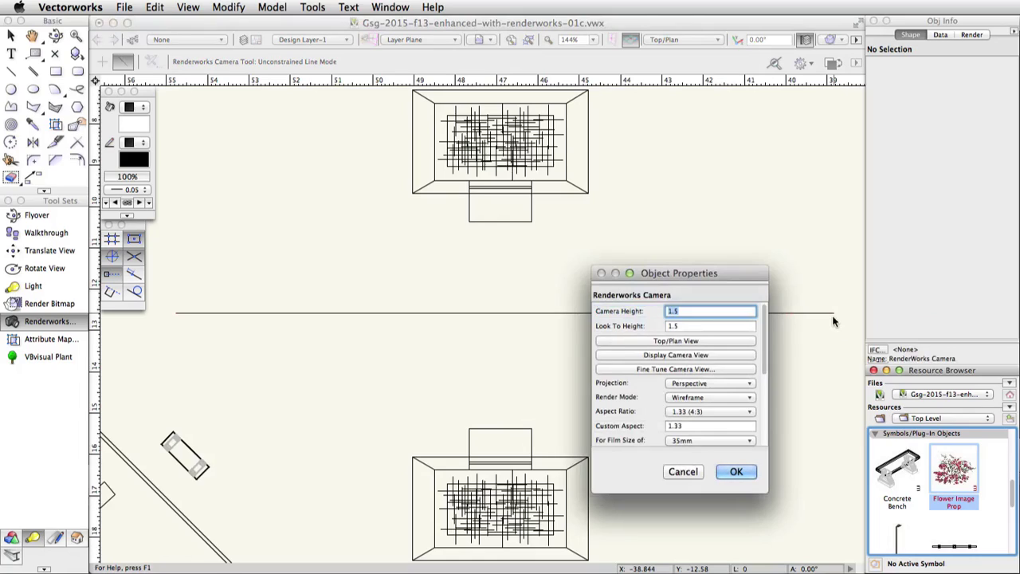
left_click(737, 472)
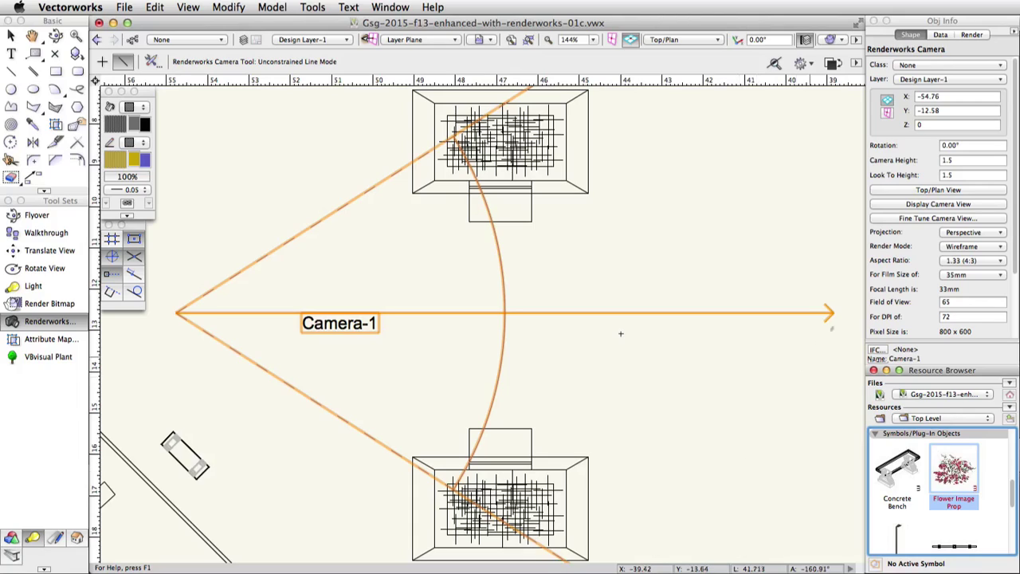
Step: Display the new camera's view and fine-tune it to a camera height of 4.25
left_click(896, 207)
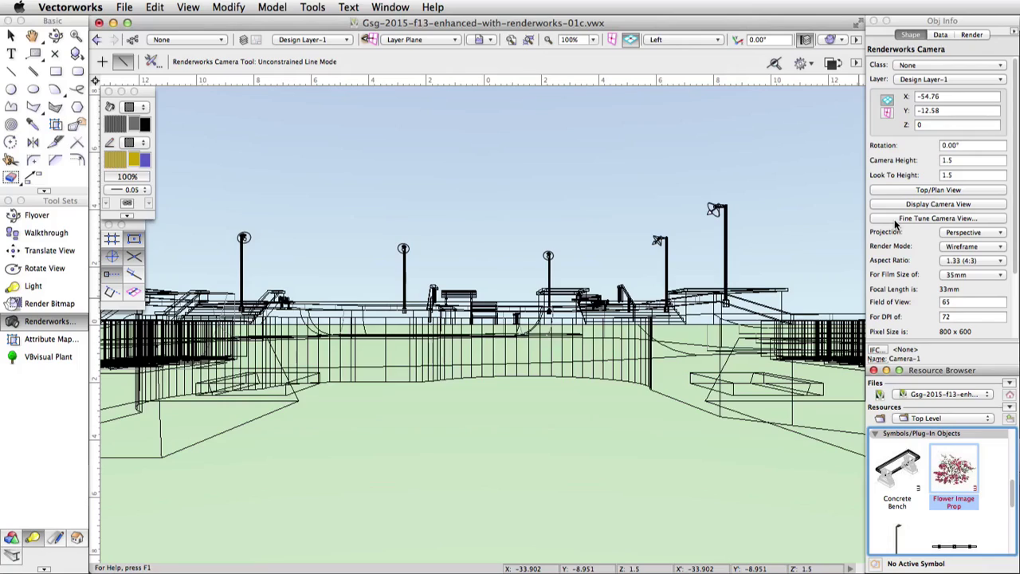
left_click(896, 223)
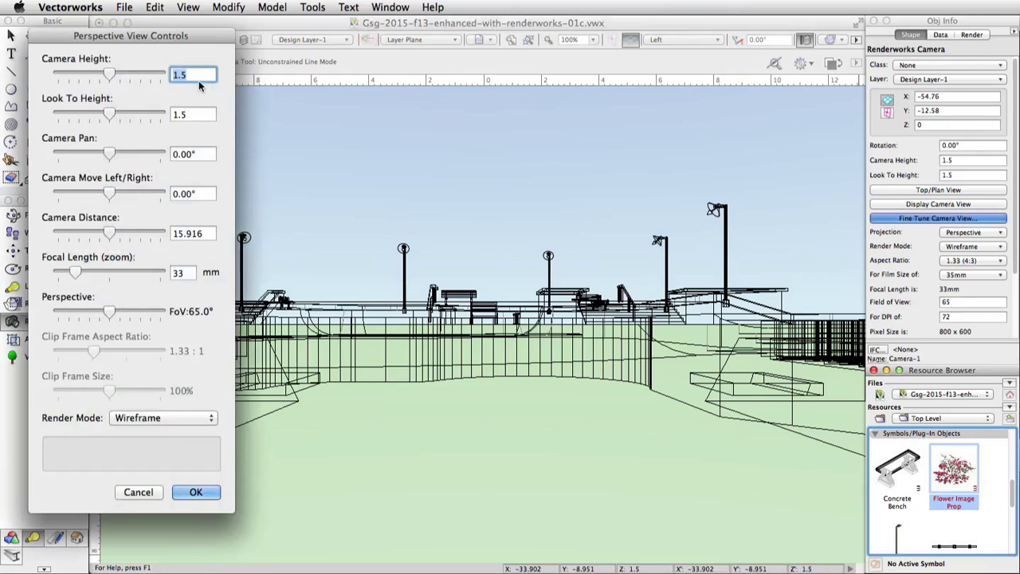
type("4.25")
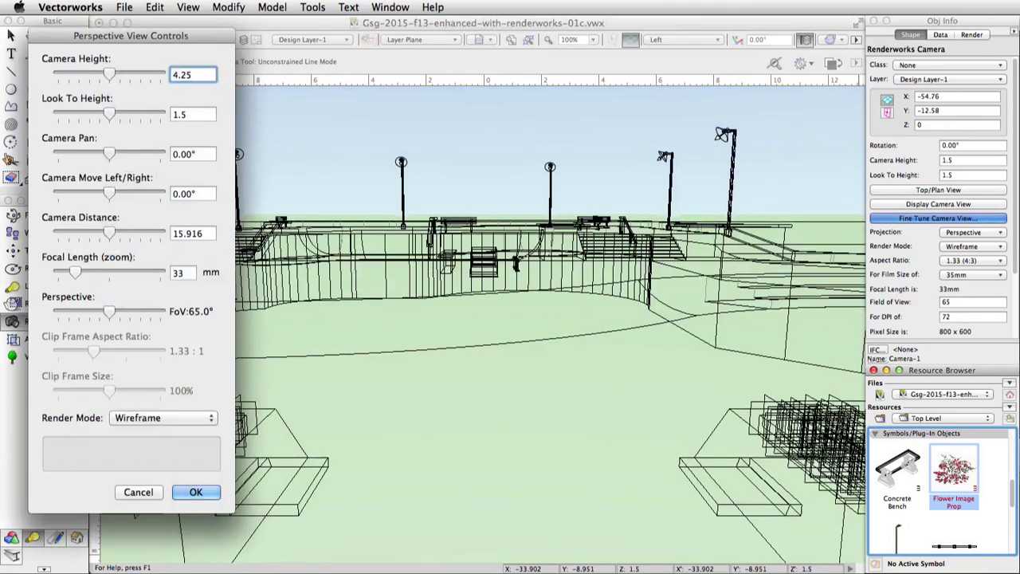
left_click(196, 491)
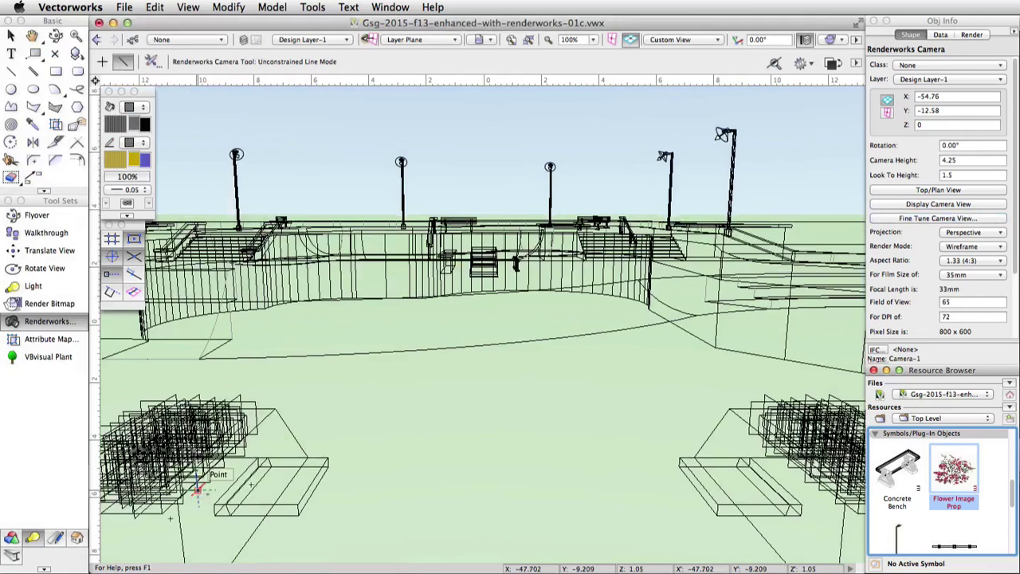
Step: Render the camera view with the Realistic Exterior Night Final Renderworks style
left_click(189, 7)
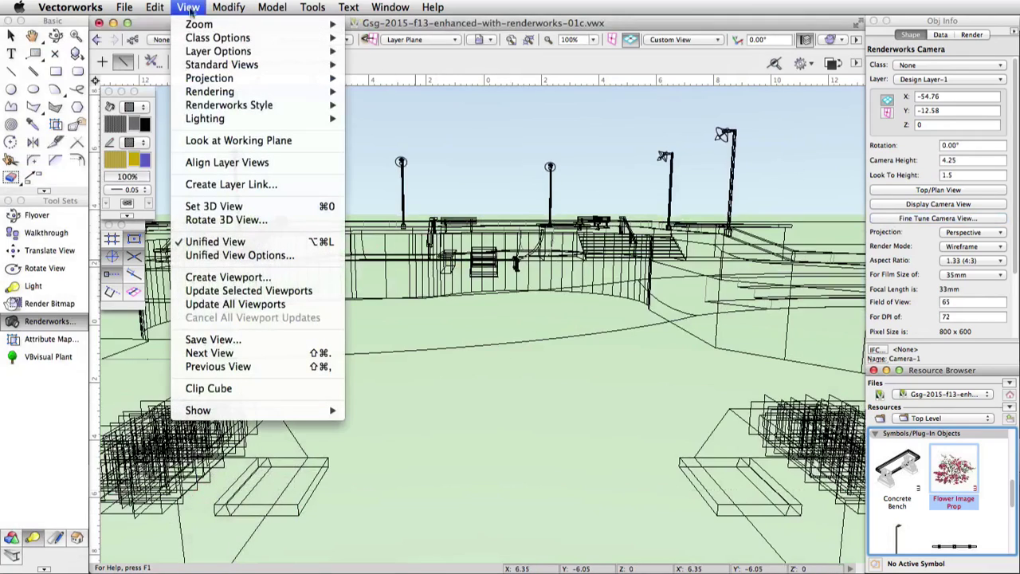
mouse_move(265, 107)
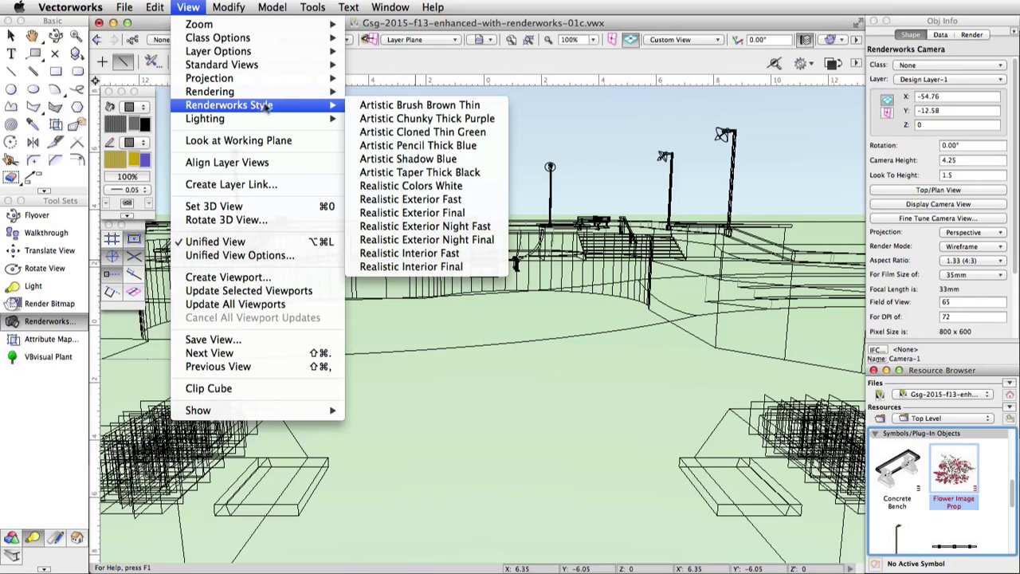
left_click(467, 241)
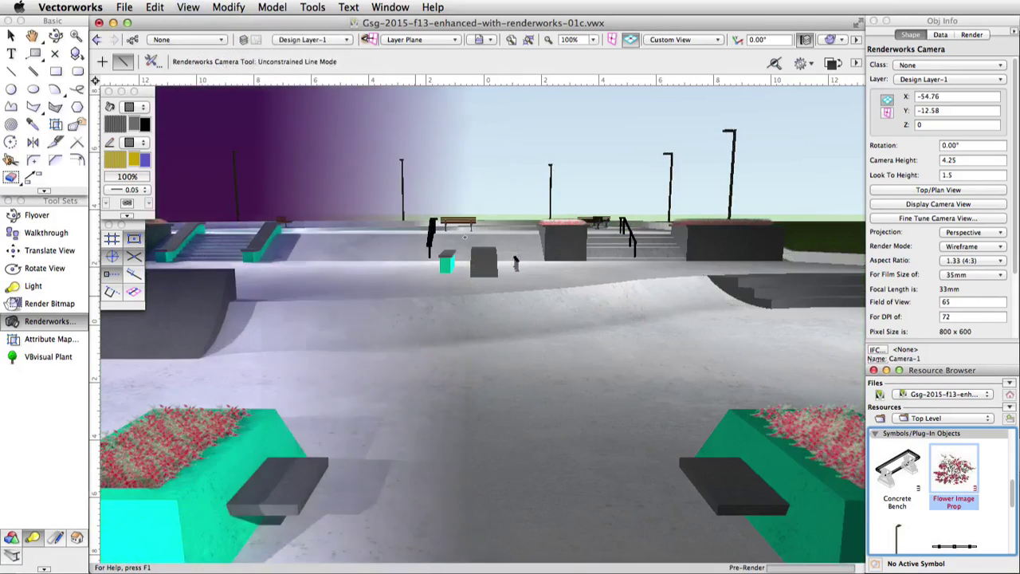